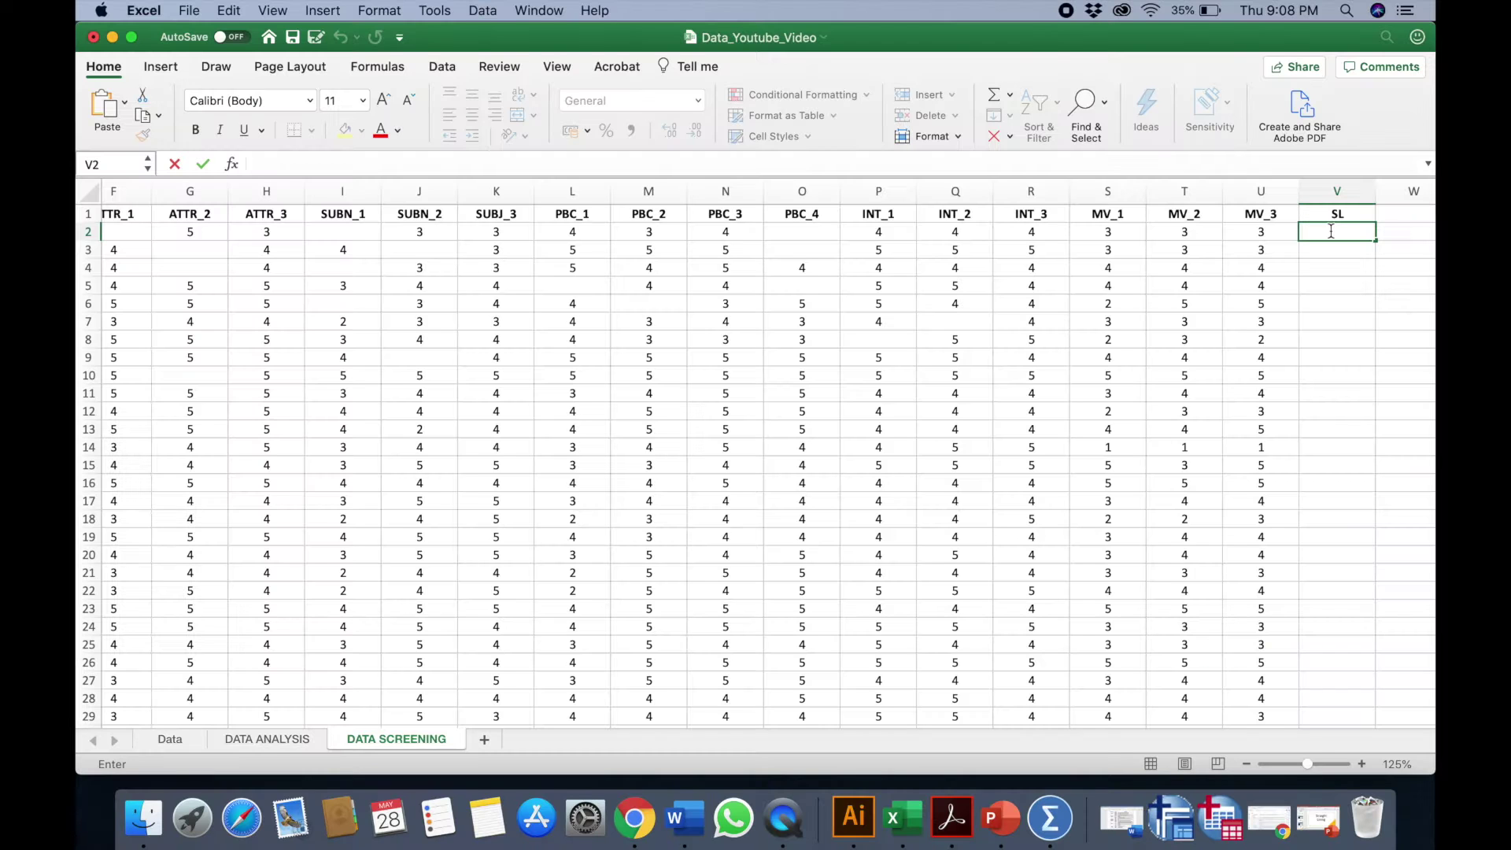
Enter =STDEV(F2:U2) in V2, giving the first respondent's SL of 0.66022529
text(=)
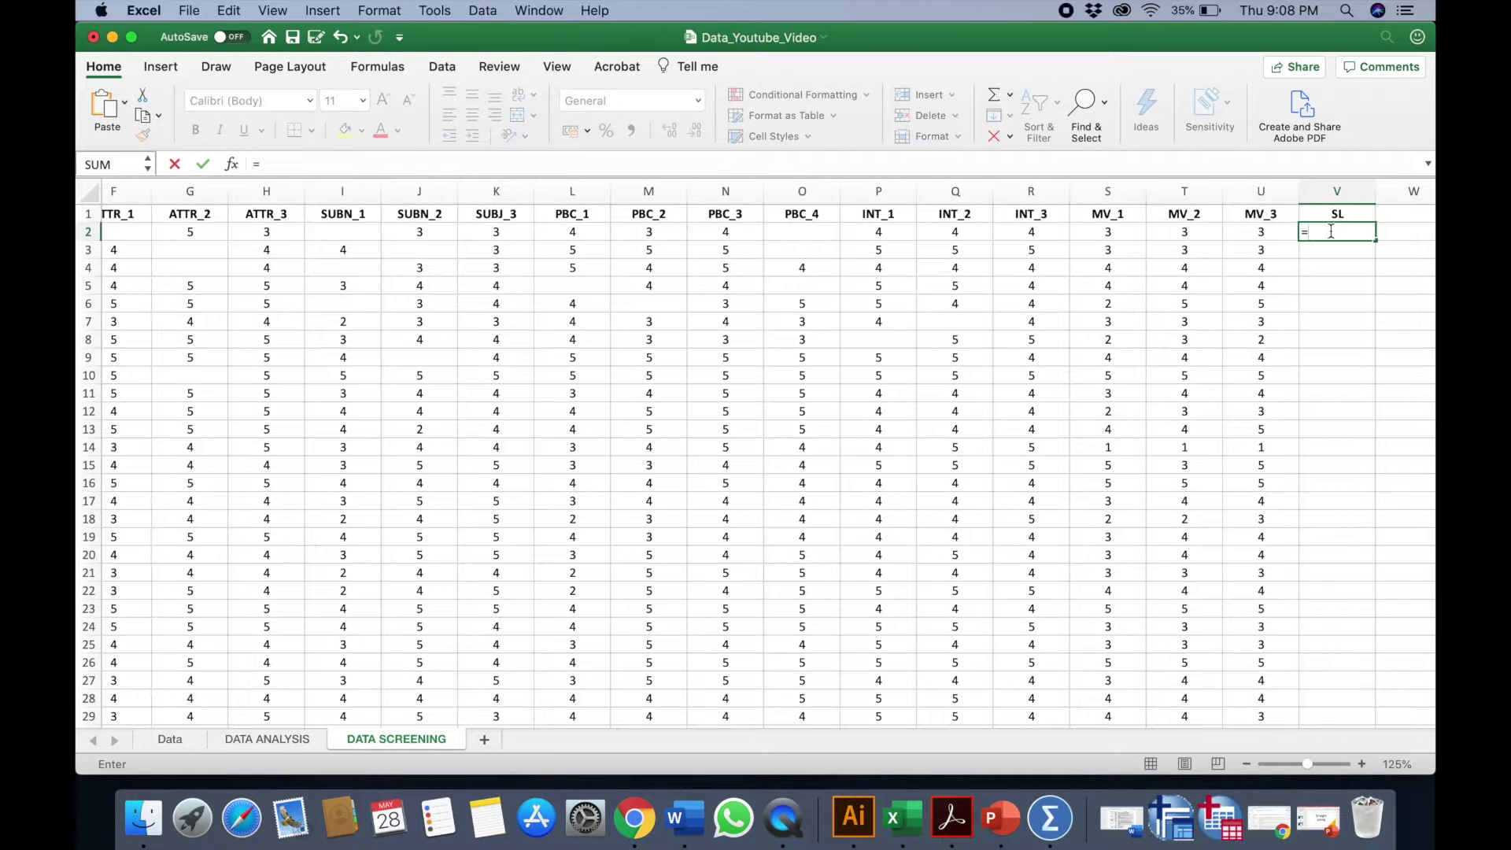
text(ST)
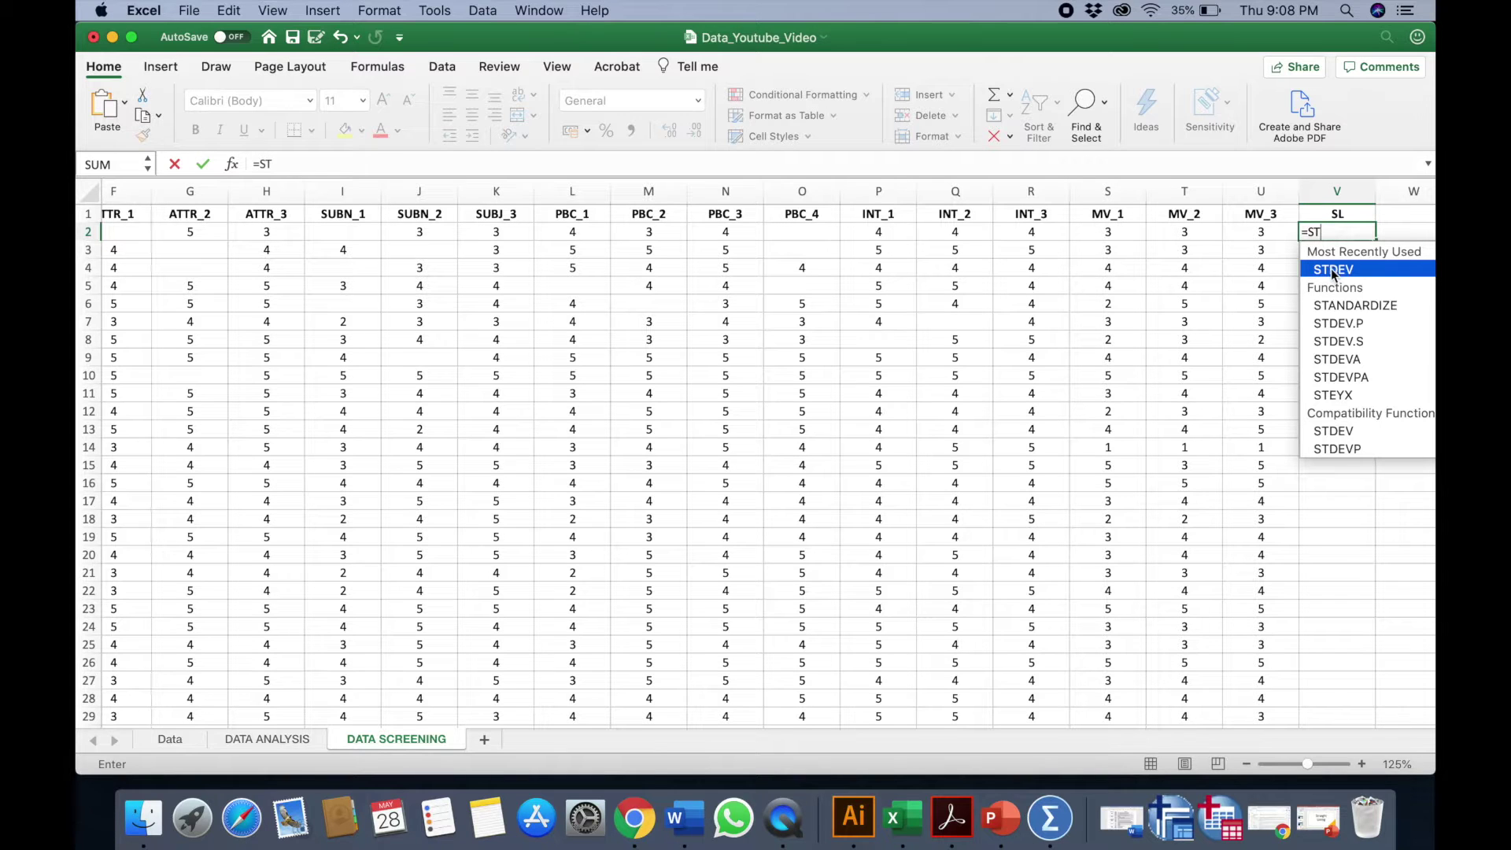
double_click(1331, 270)
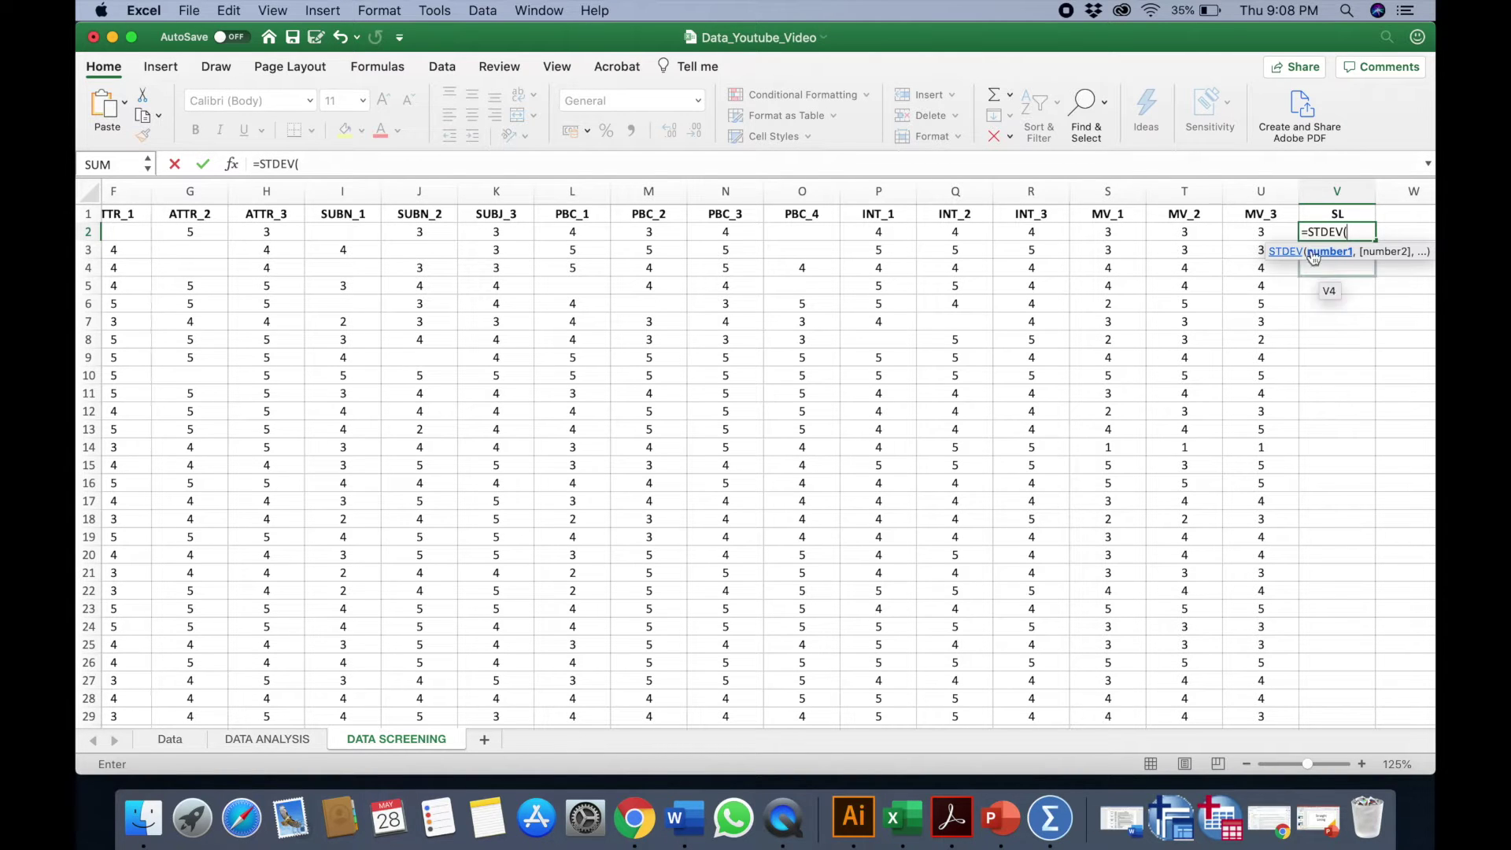
click(1265, 231)
drag(1265, 231, 130, 229)
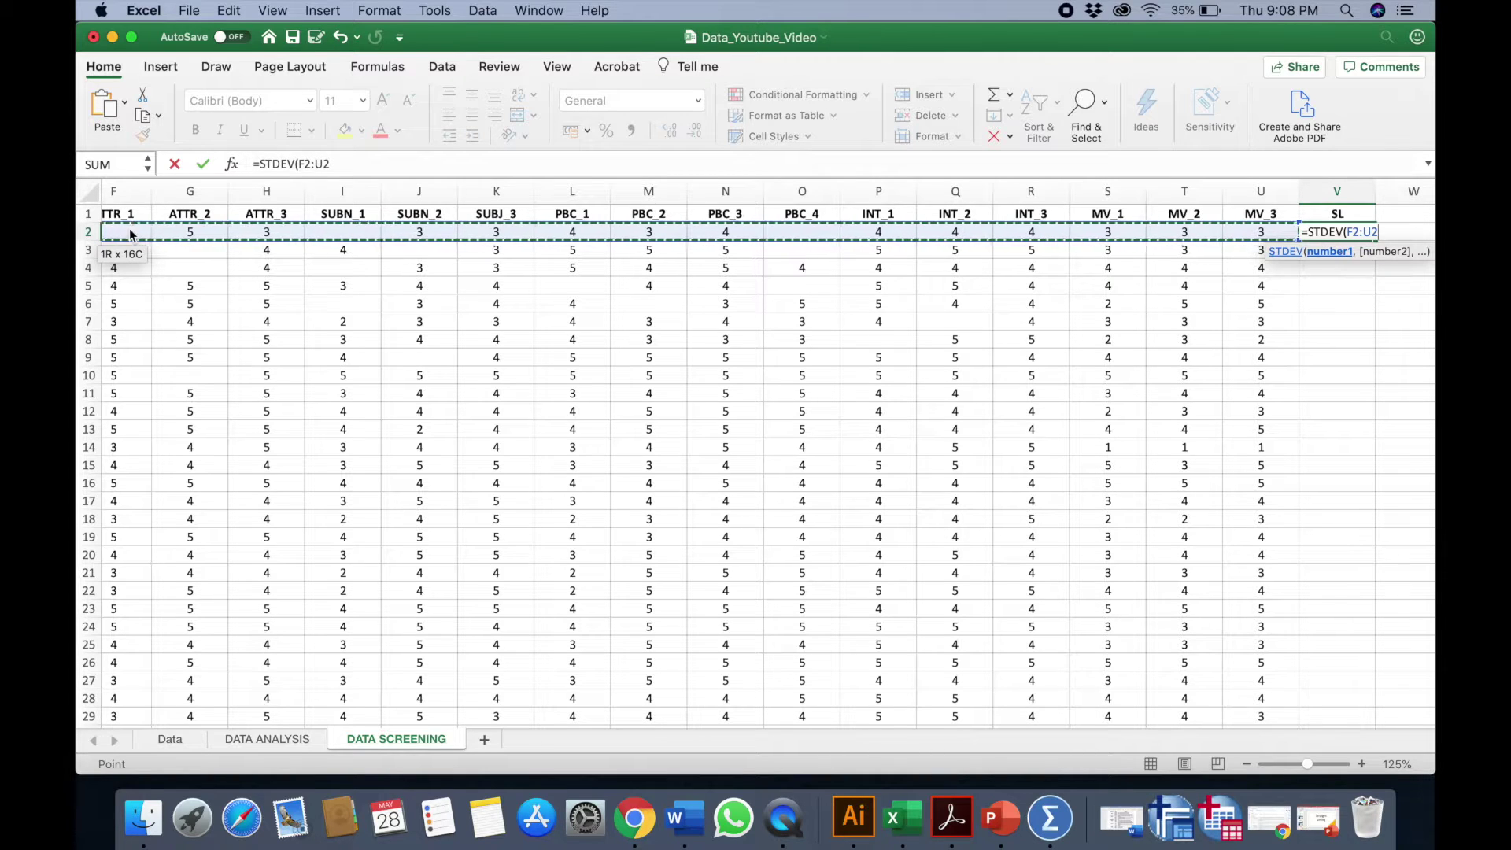
key(Return)
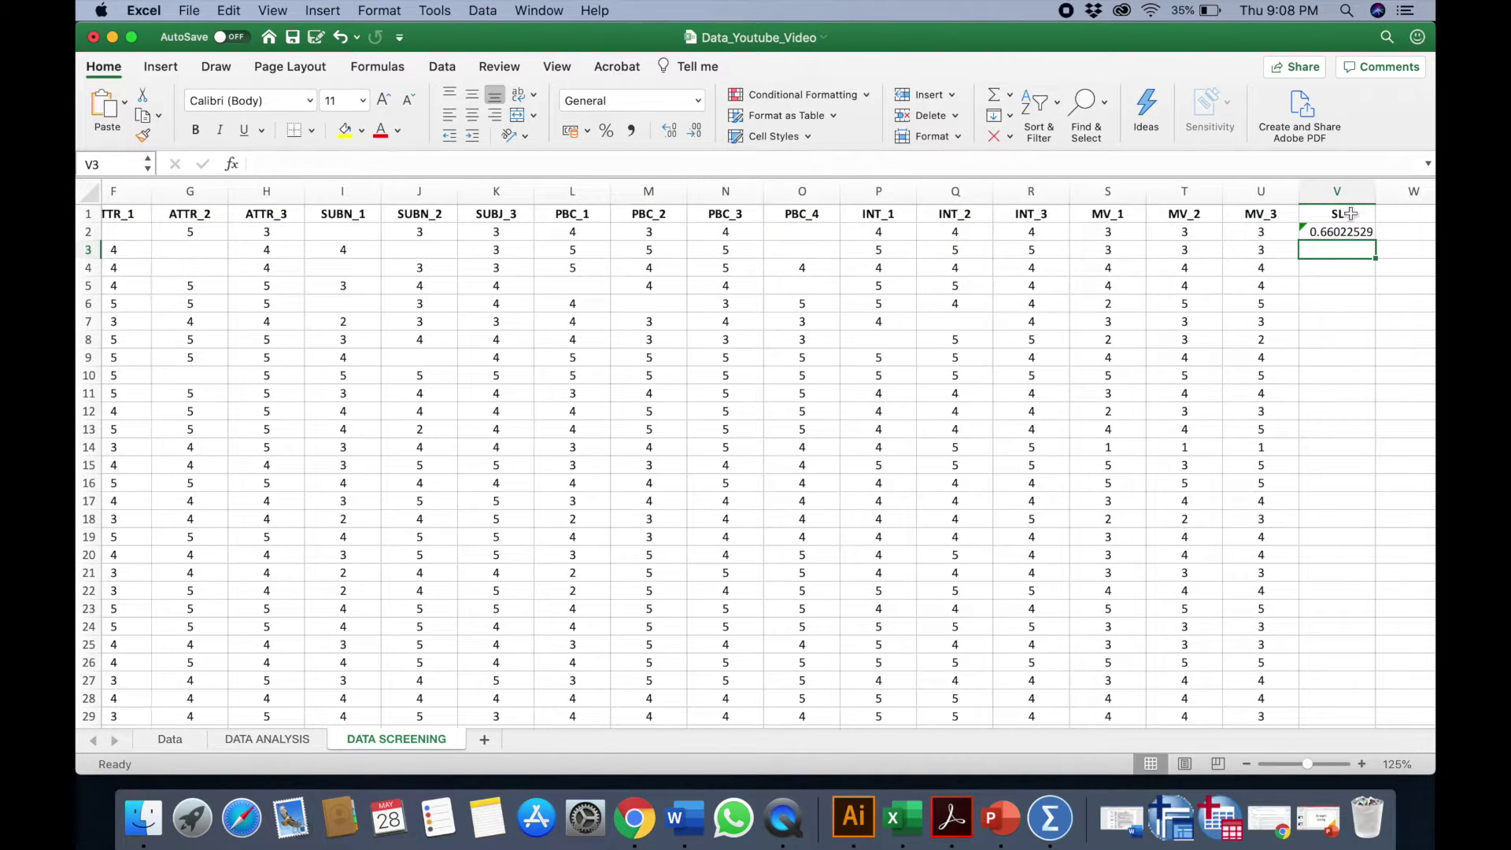
click(1336, 231)
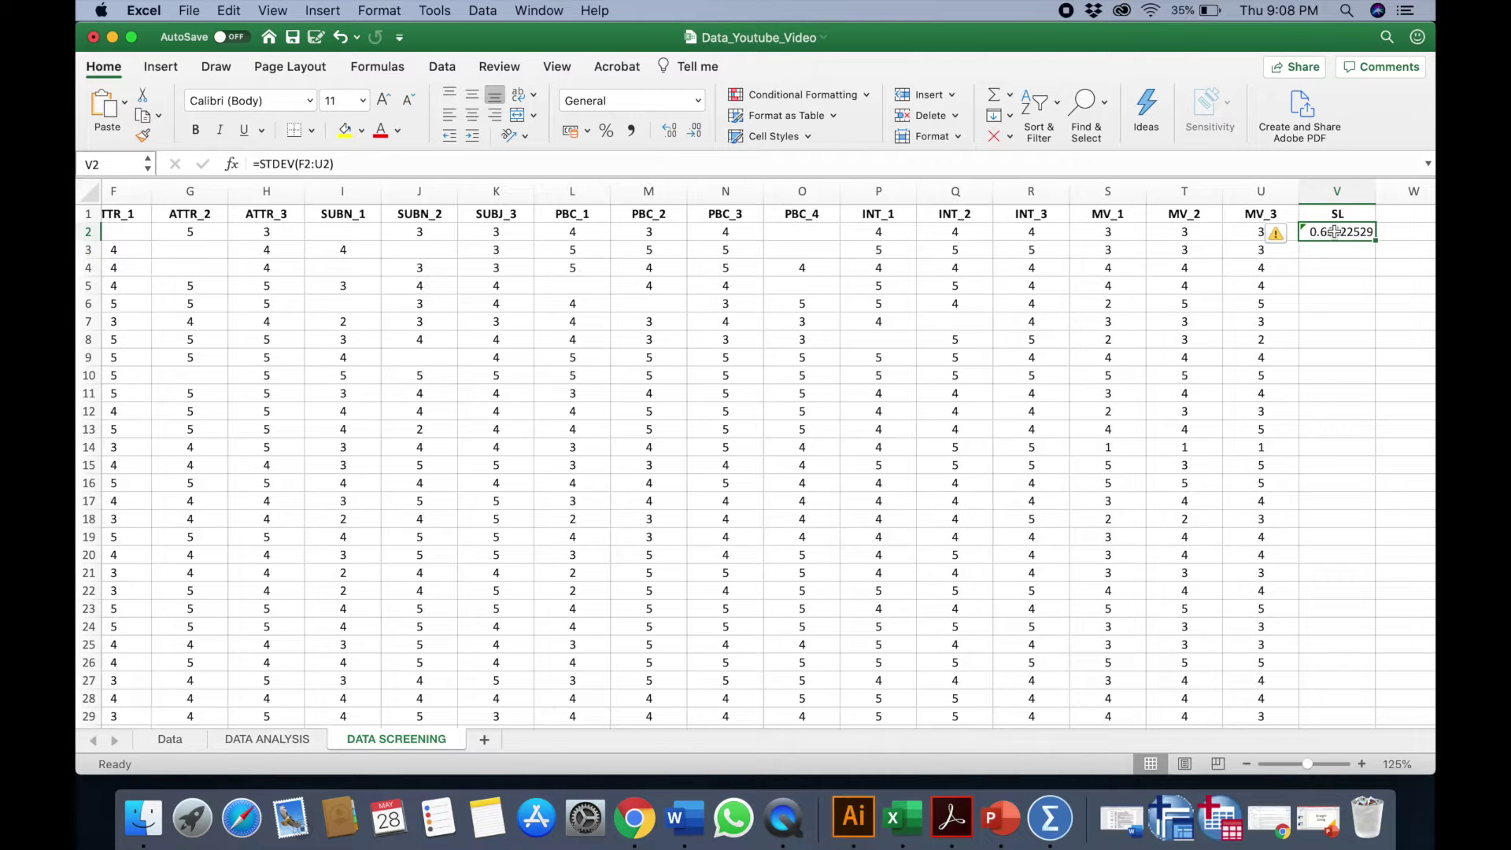
Copy the STDEV formula from V2 down column V for every respondent
double_click(1376, 238)
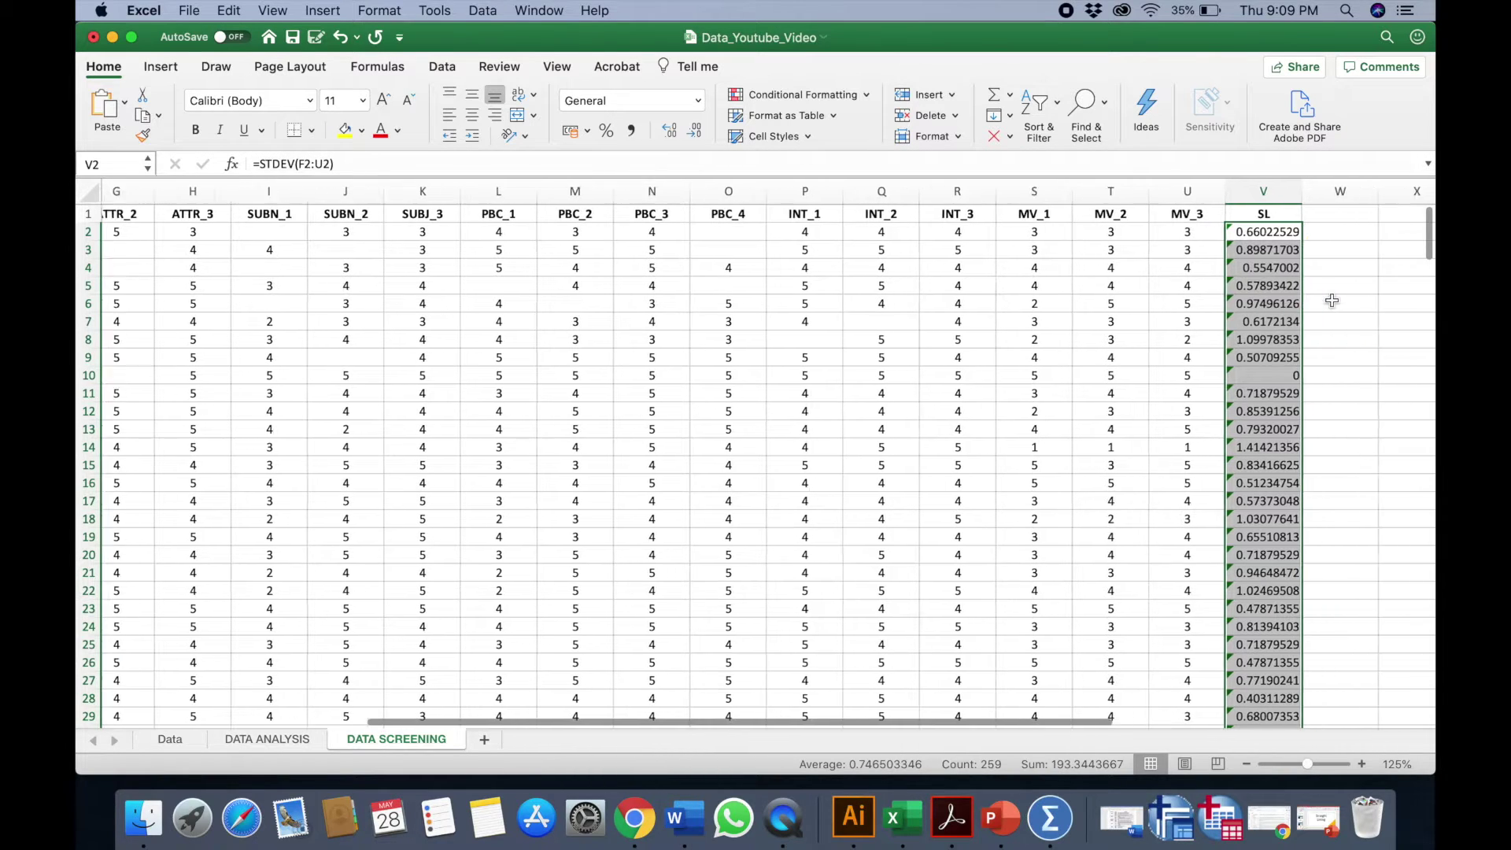
scroll(1332, 299, right, 5)
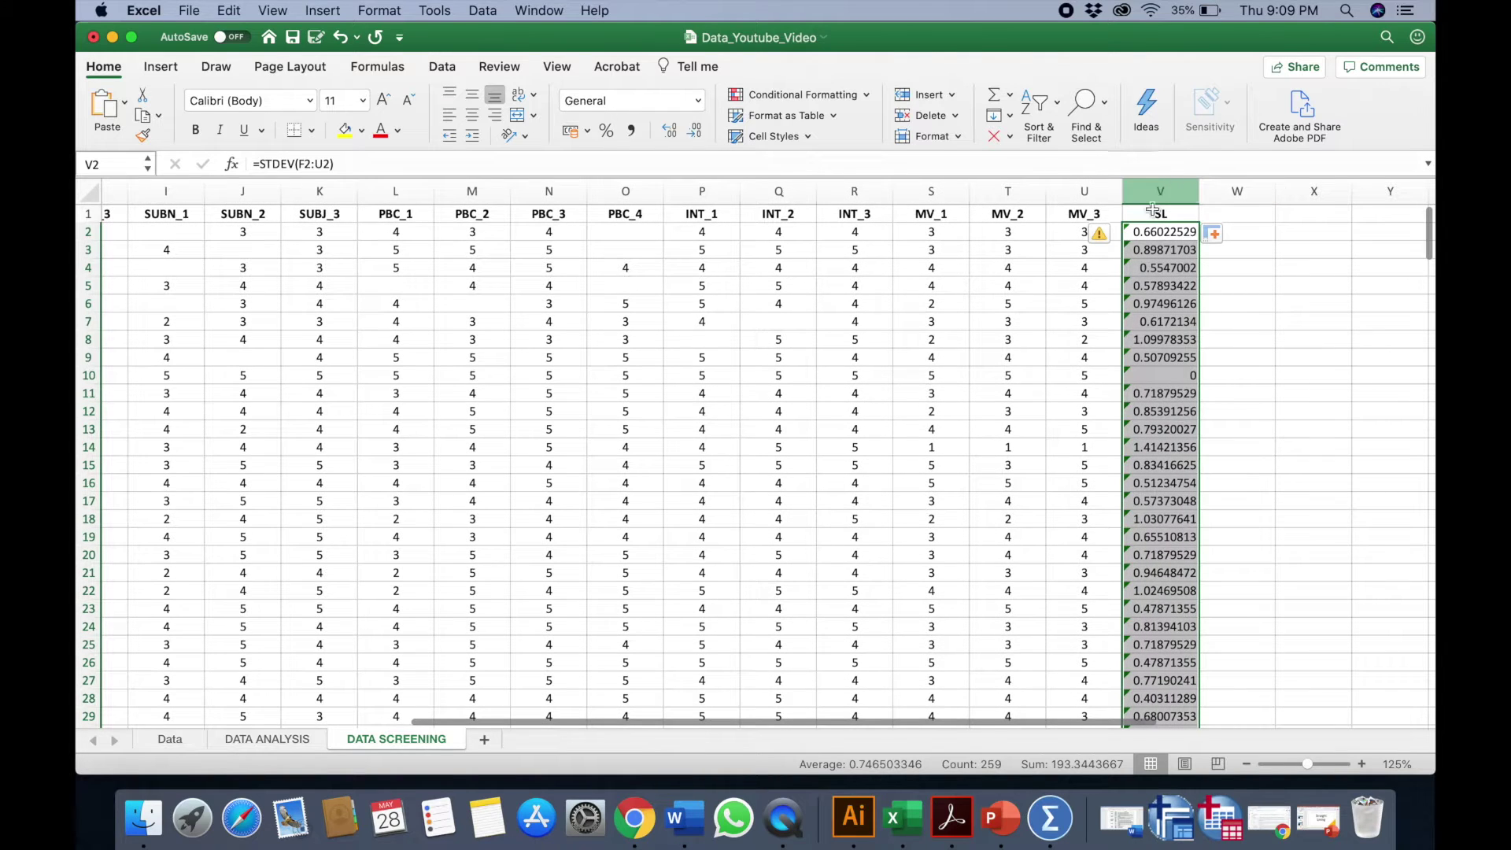
Sort the table by column V (SL) smallest to largest, expanding the selection
scroll(1135, 275, down, 1)
scroll(1136, 275, up, 5)
scroll(1136, 275, up, 2)
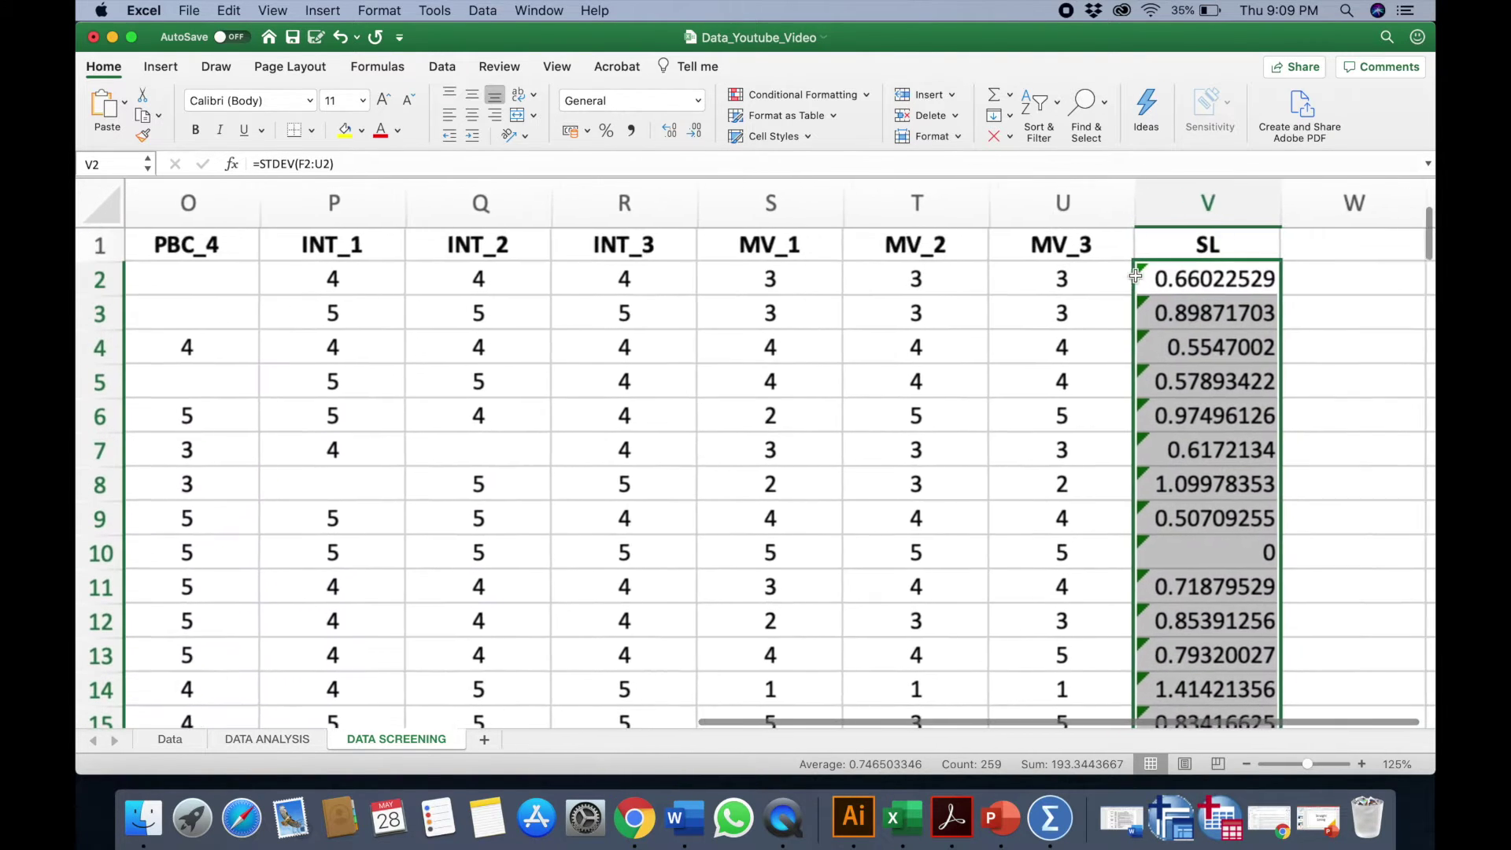
scroll(1135, 275, right, 2)
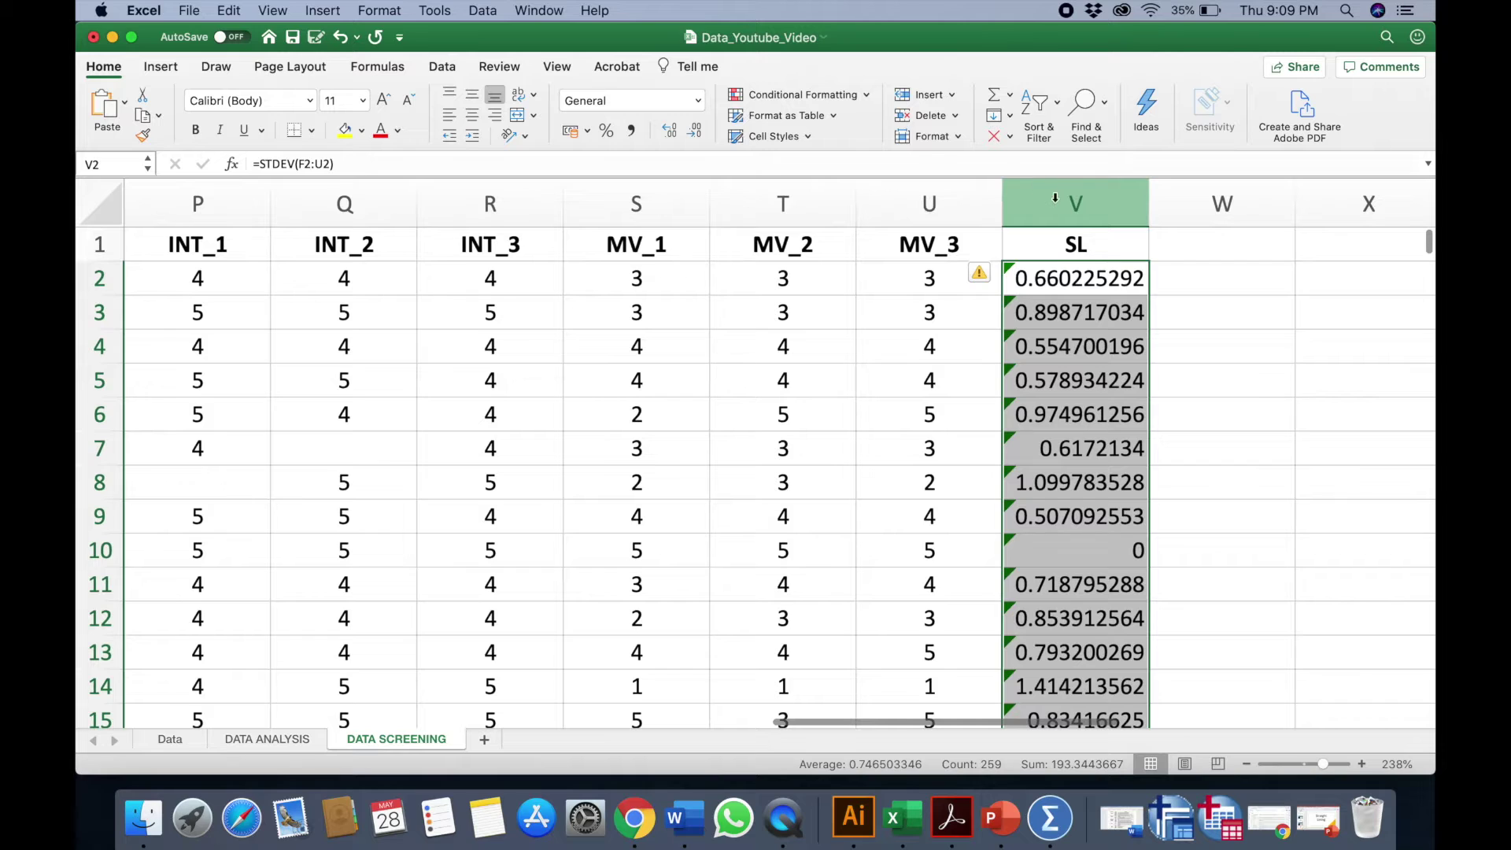
click(1055, 197)
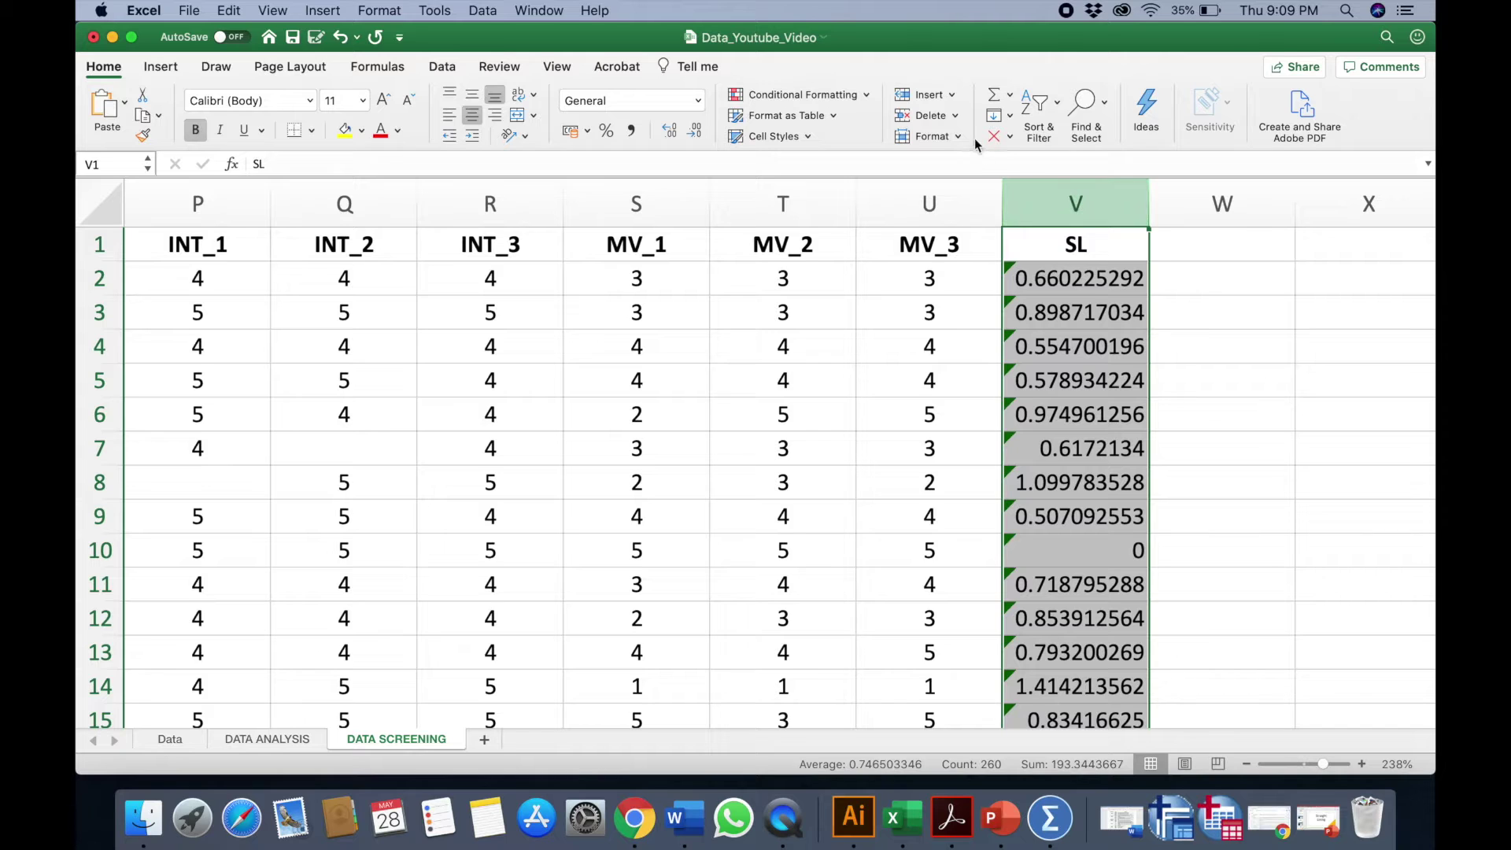
click(1040, 106)
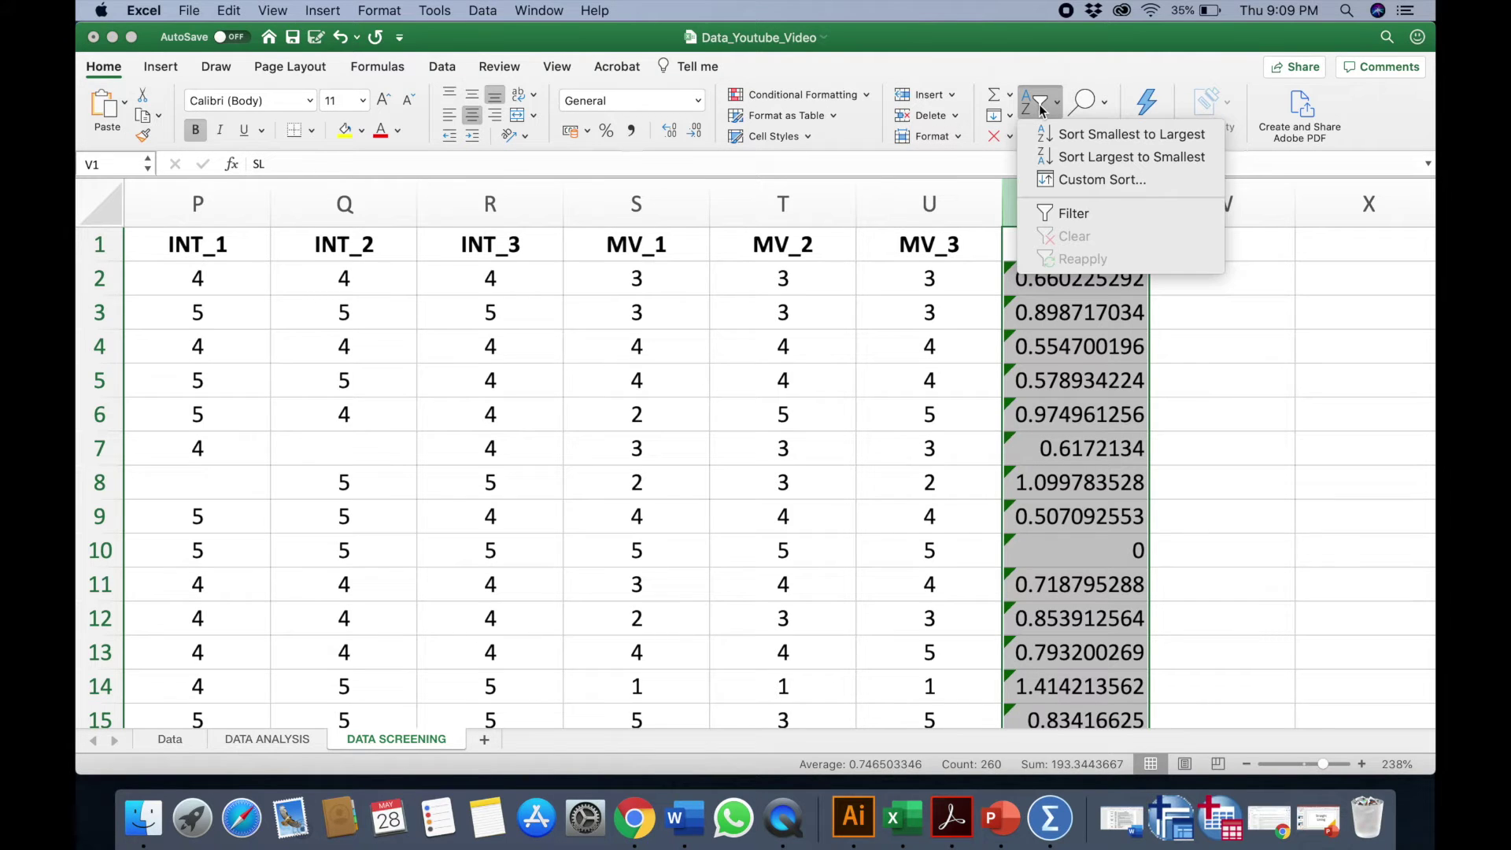
click(1090, 142)
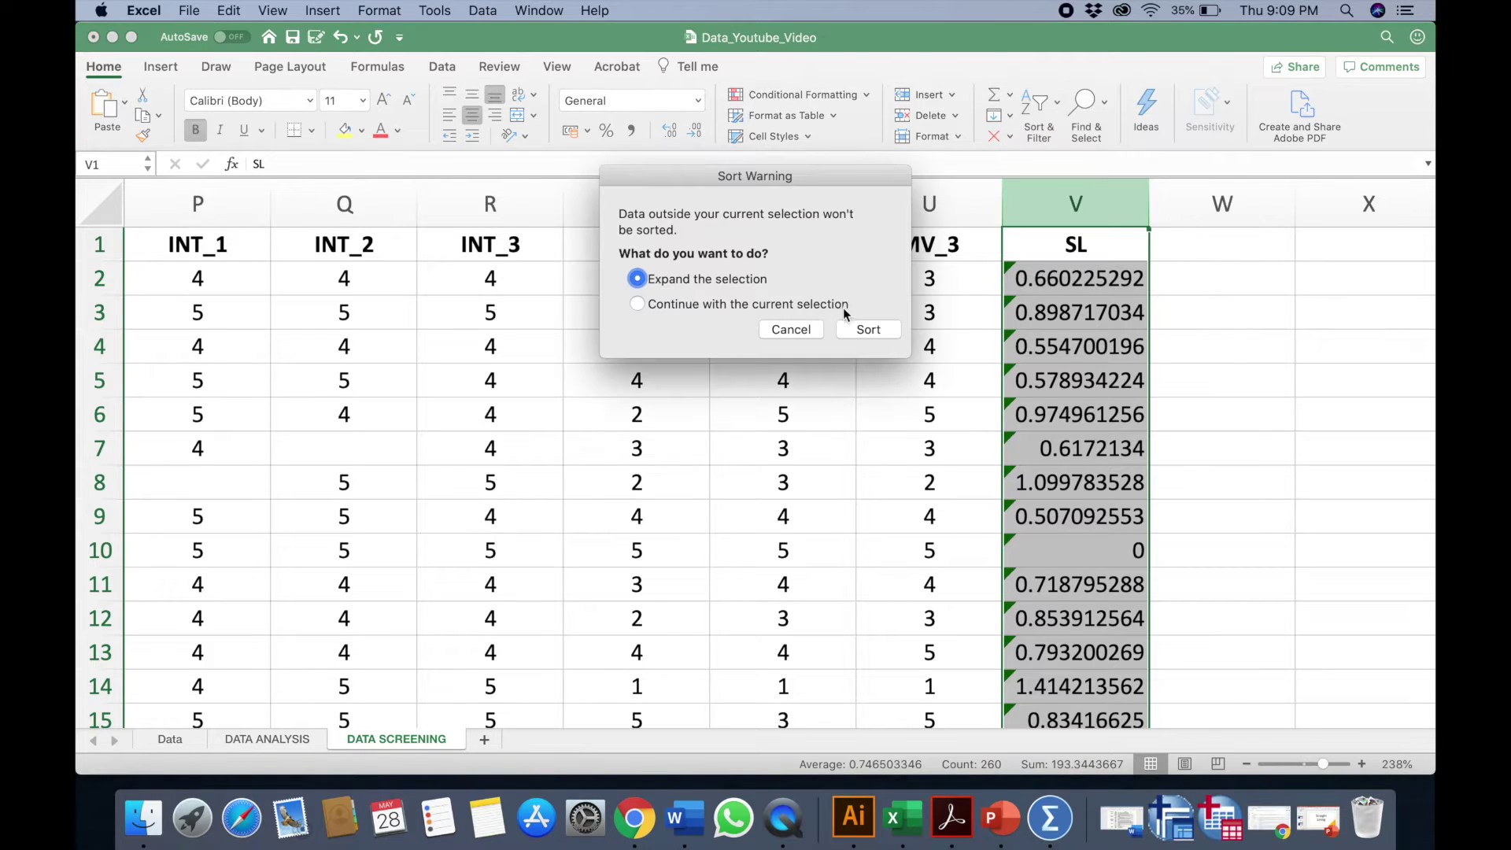
click(866, 330)
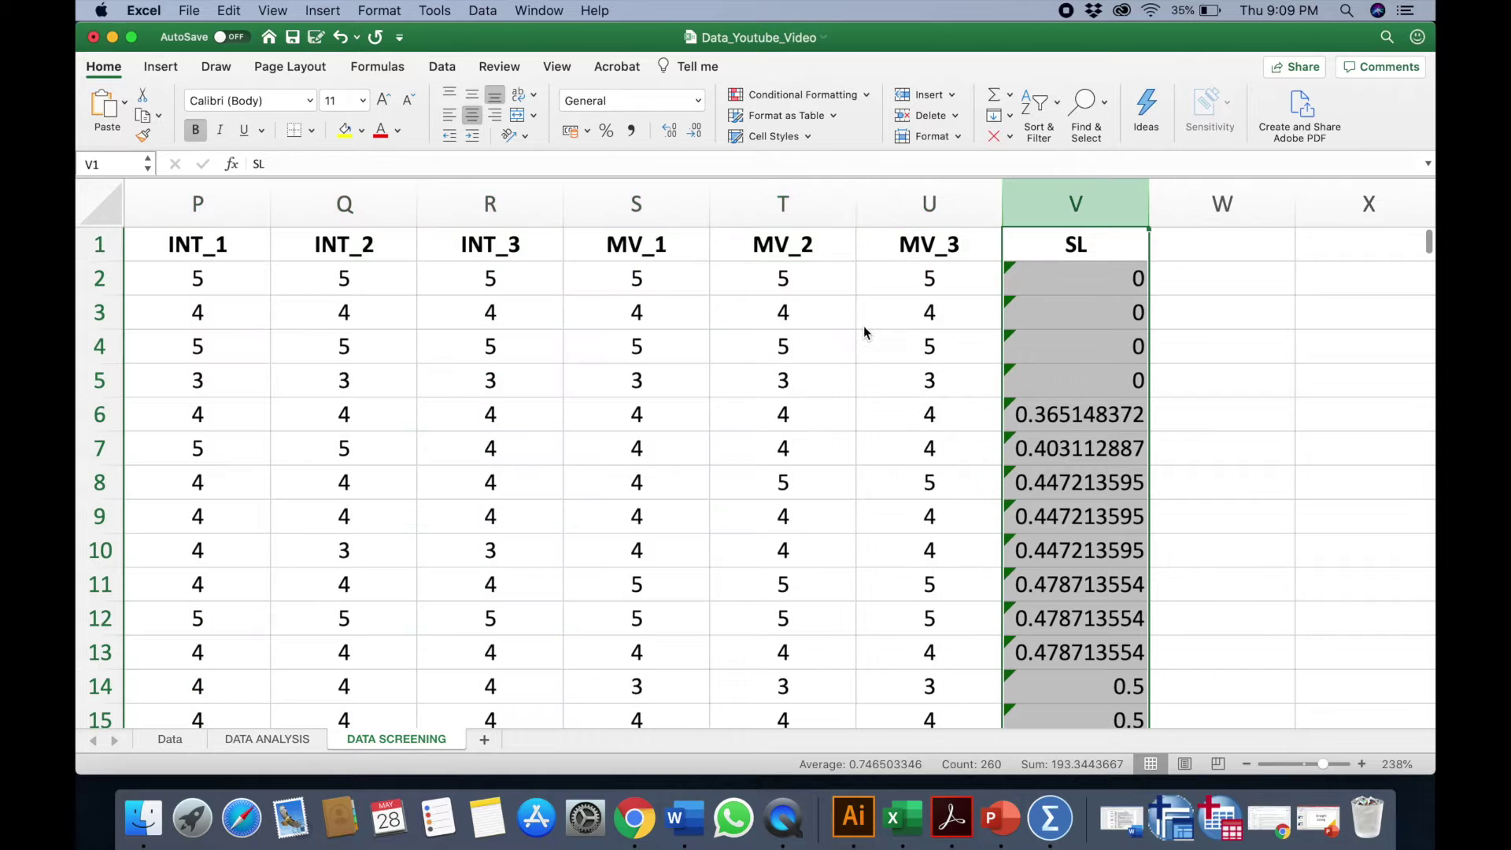
Delete rows 2–5, the four zero-SL respondents, so ID 177 heads row 2
scroll(1064, 470, left, 1)
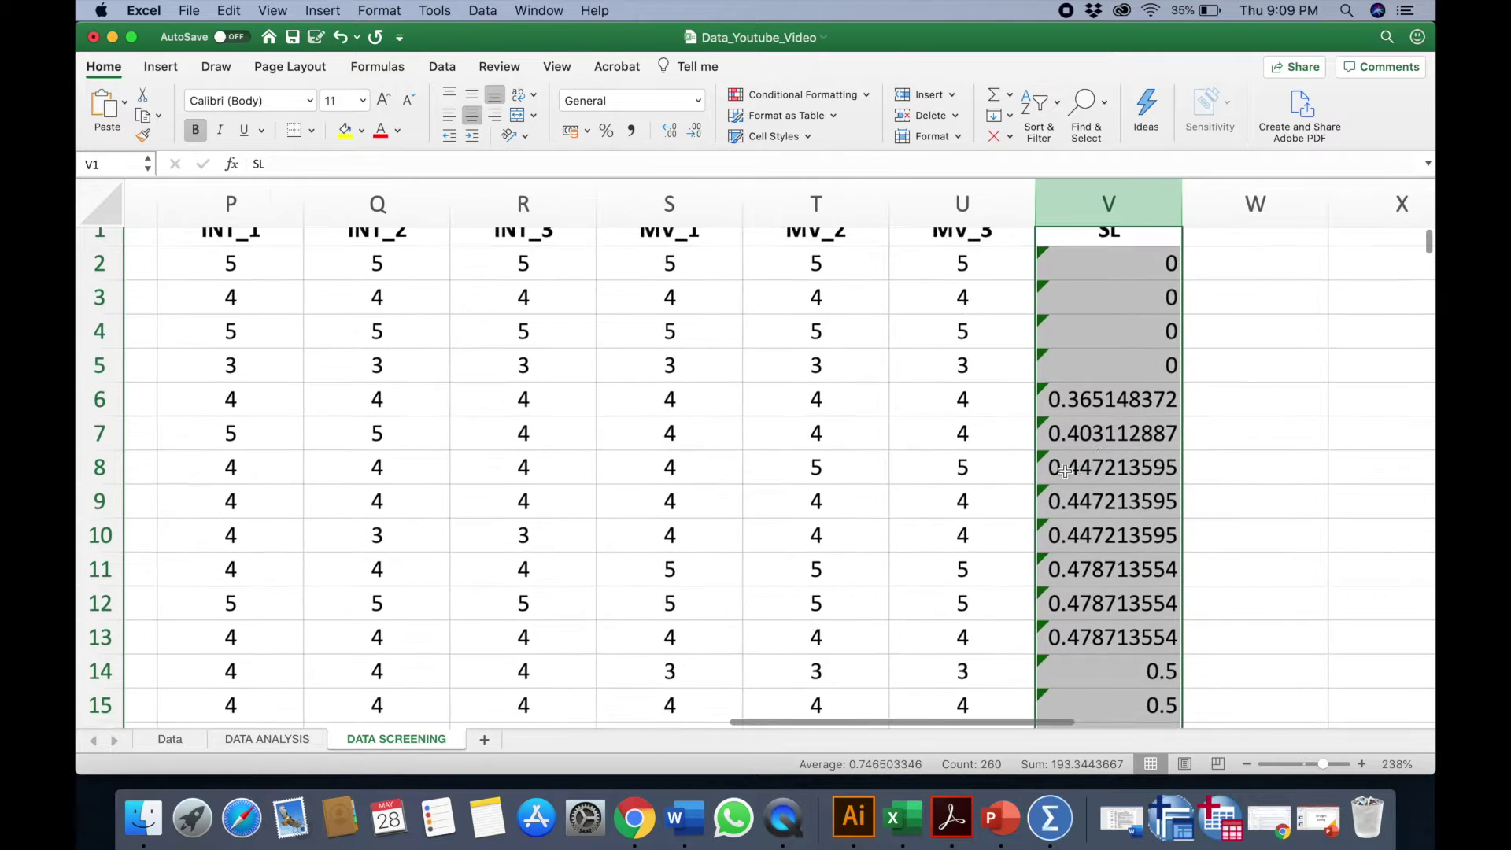
scroll(1065, 471, left, 1)
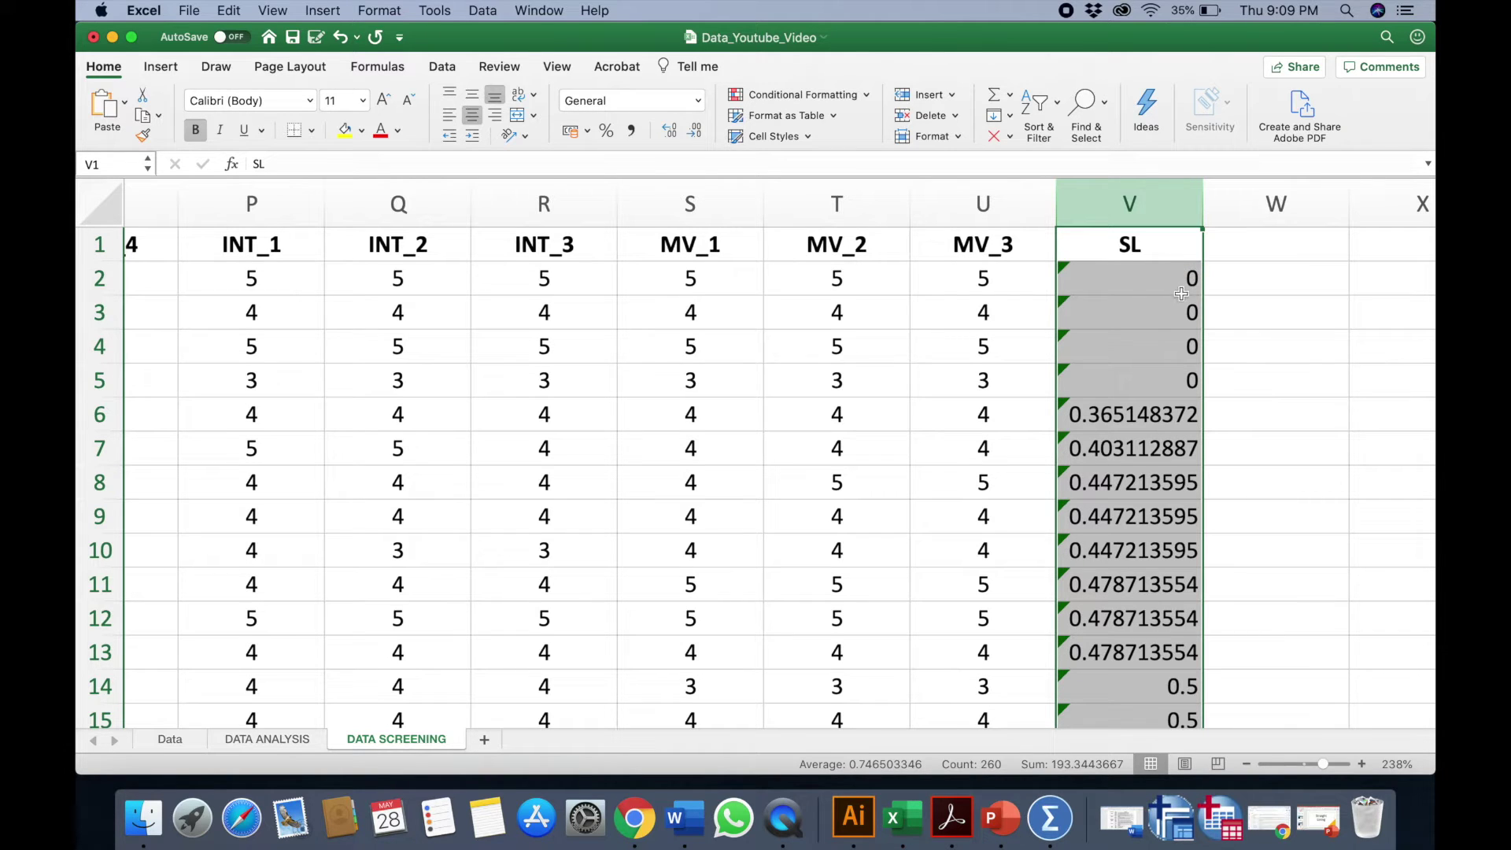
click(1238, 397)
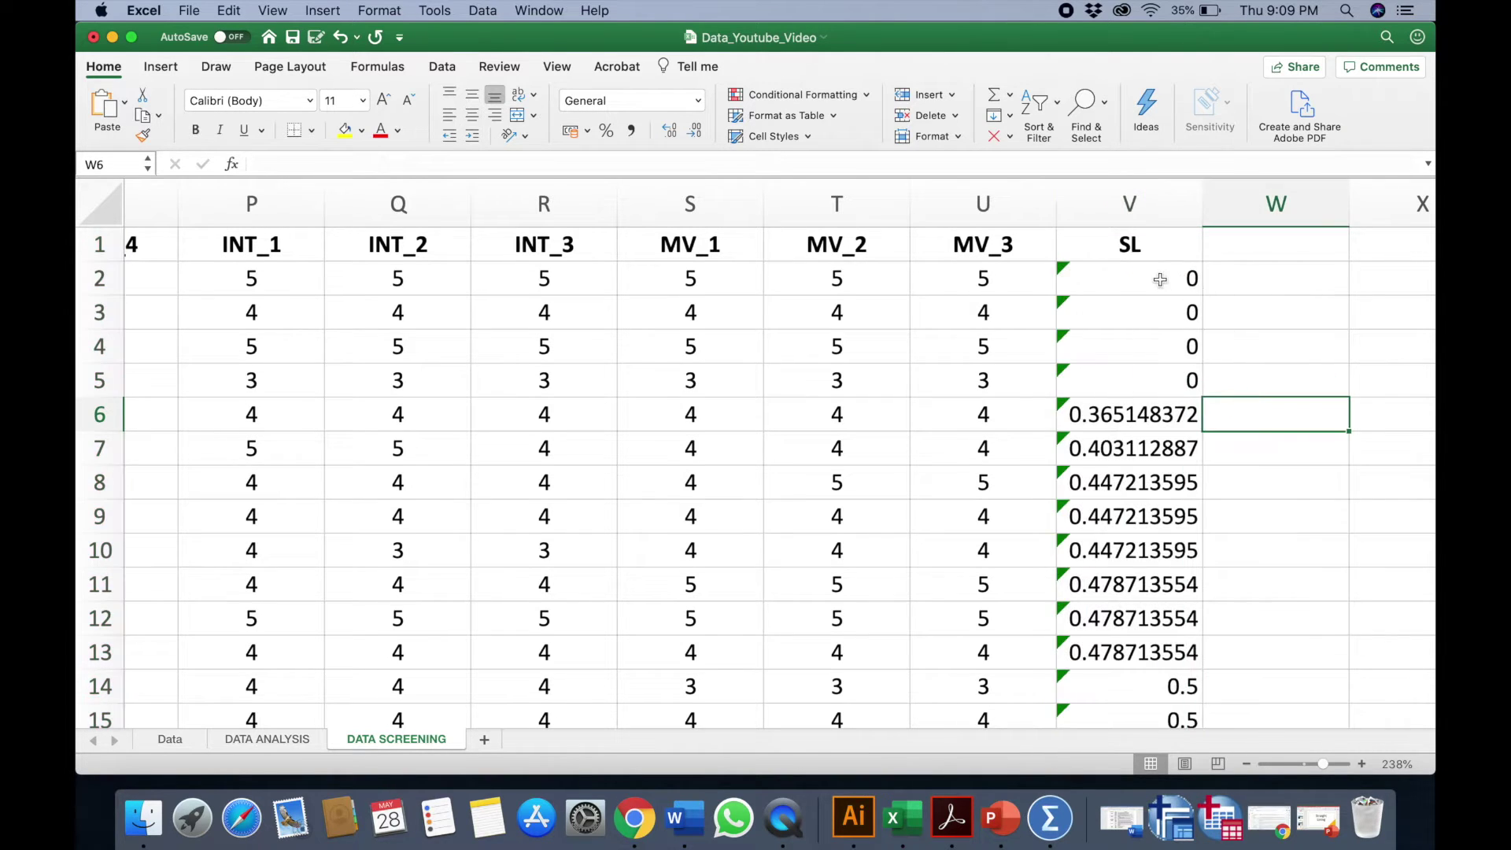
scroll(1160, 280, left, 3)
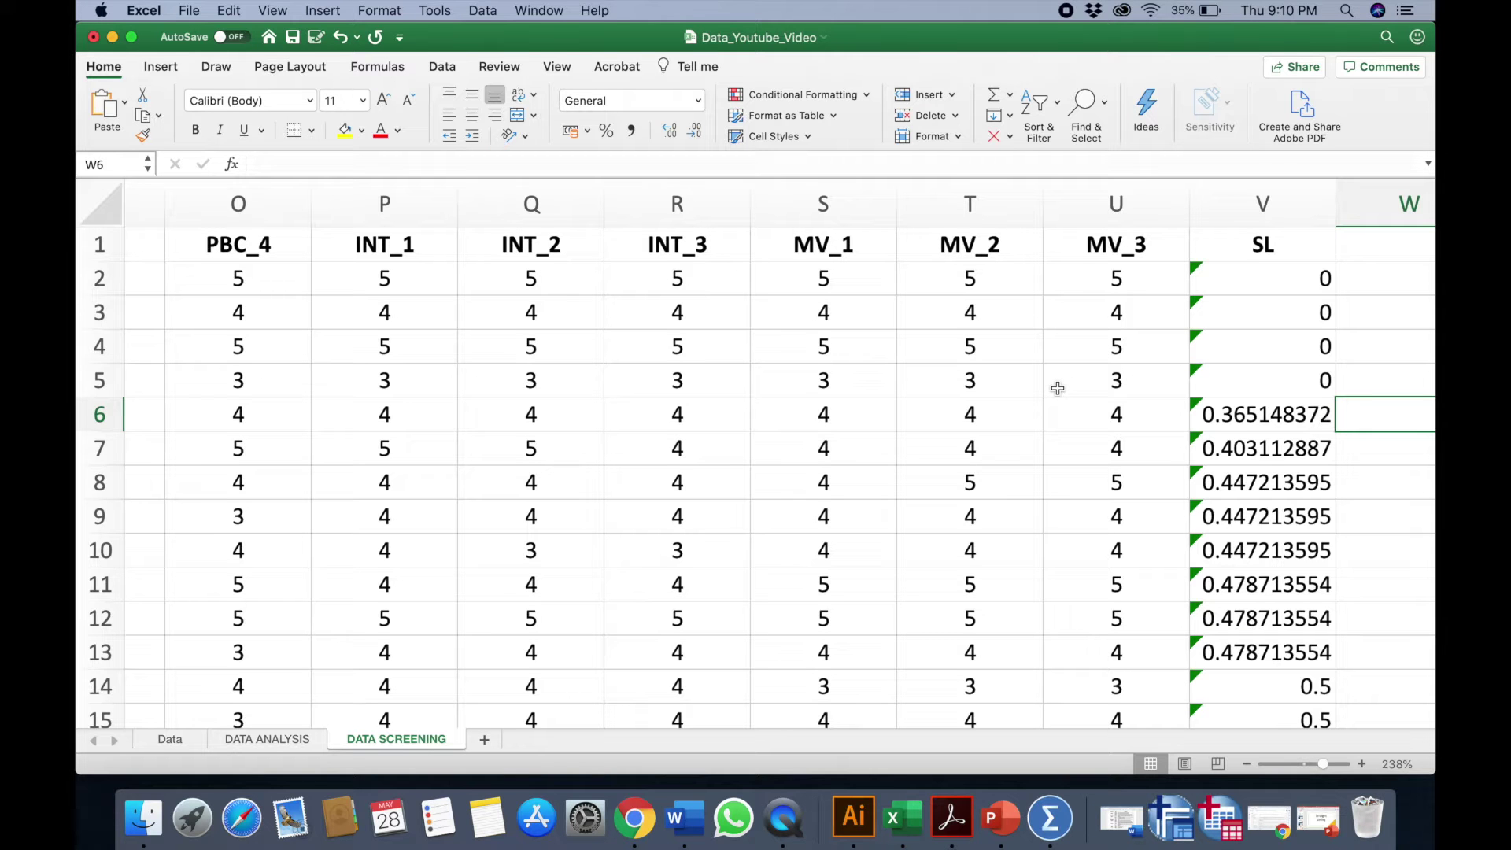
scroll(1057, 388, left, 15)
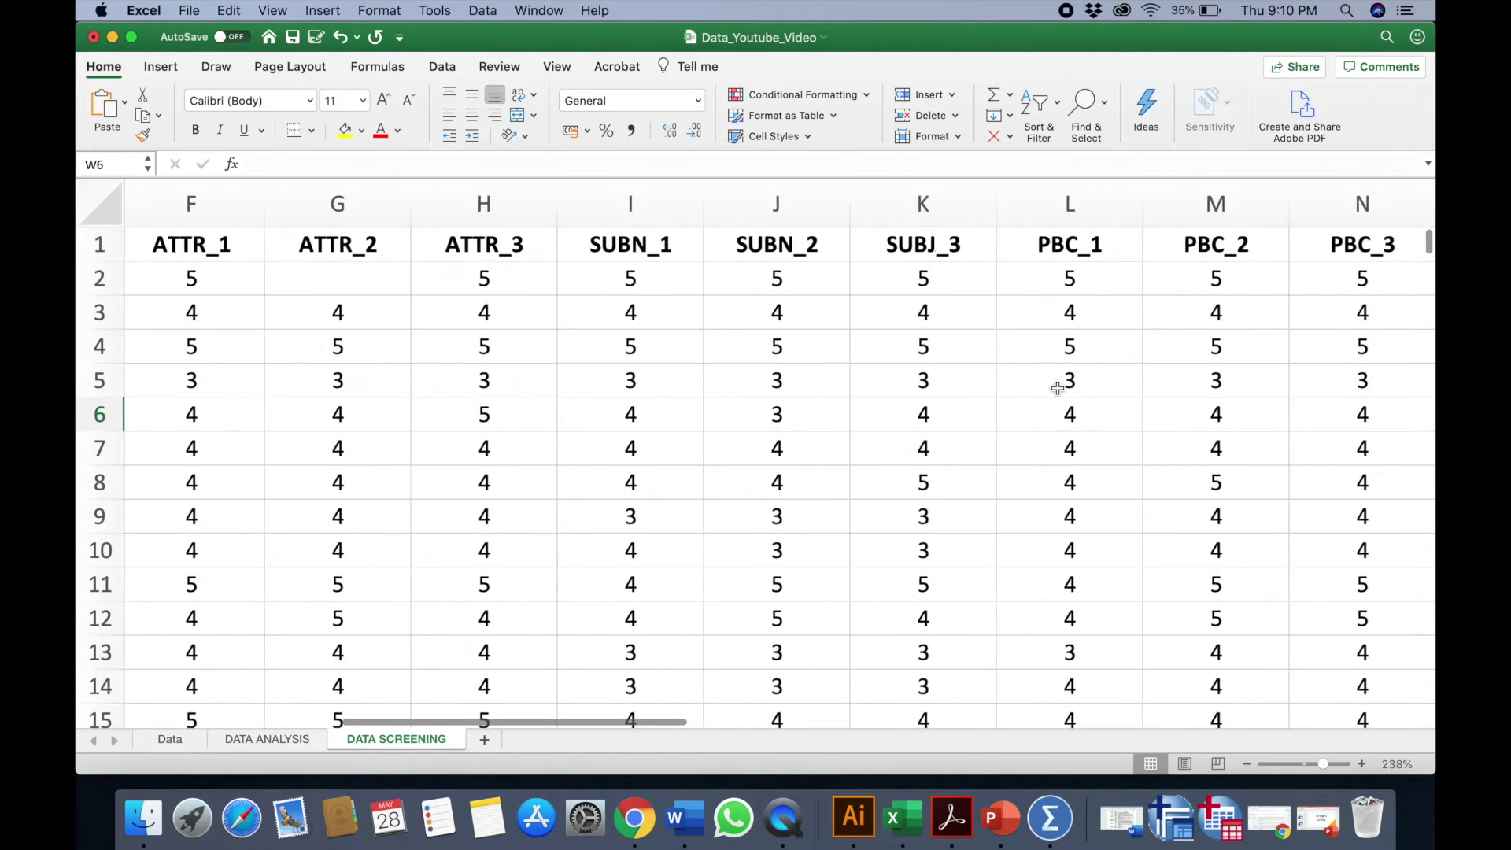
drag(100, 280, 108, 380)
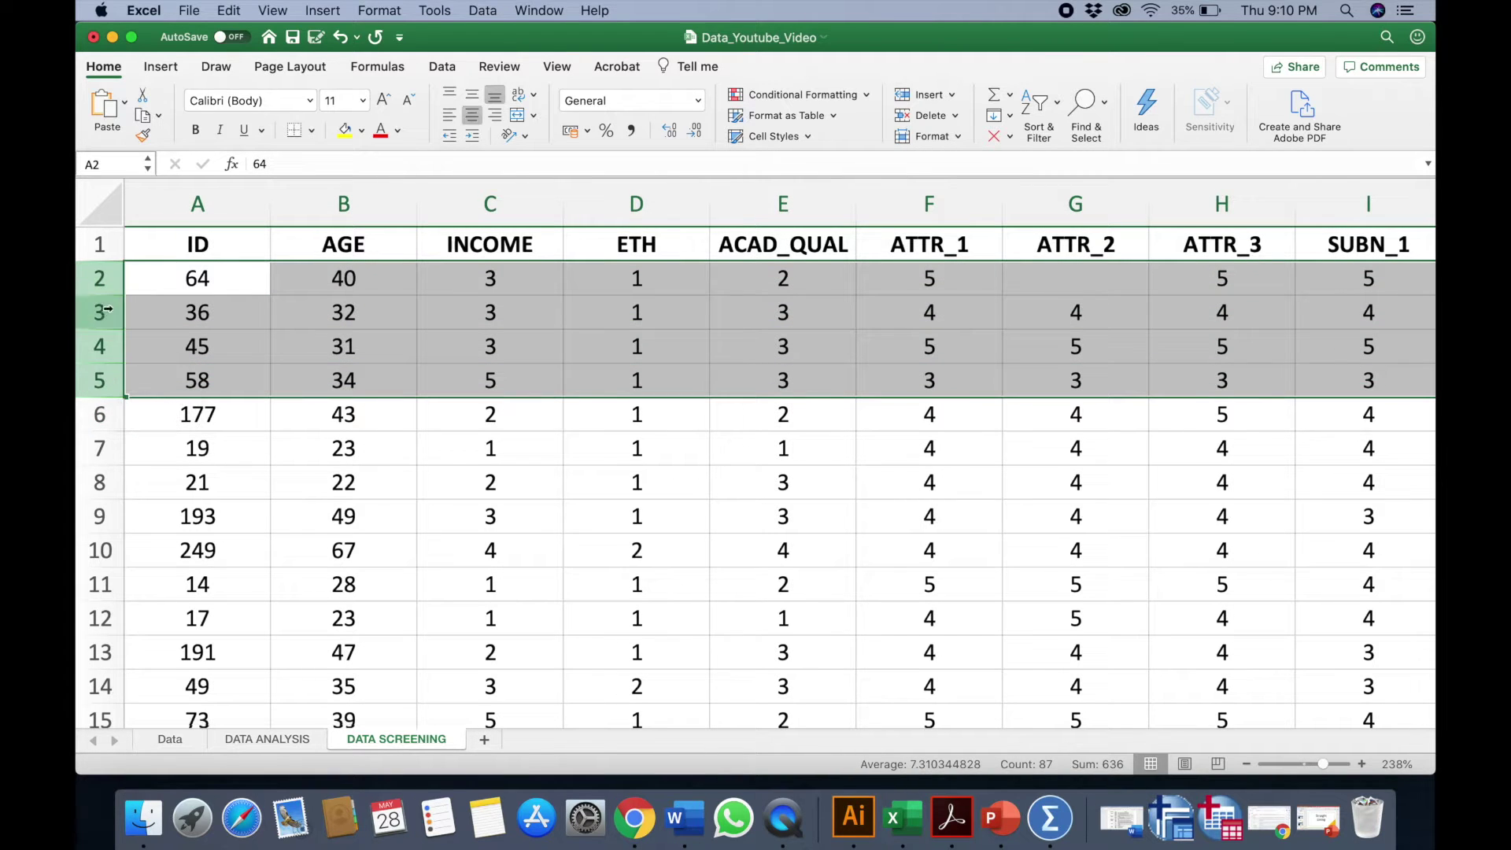
right_click(99, 282)
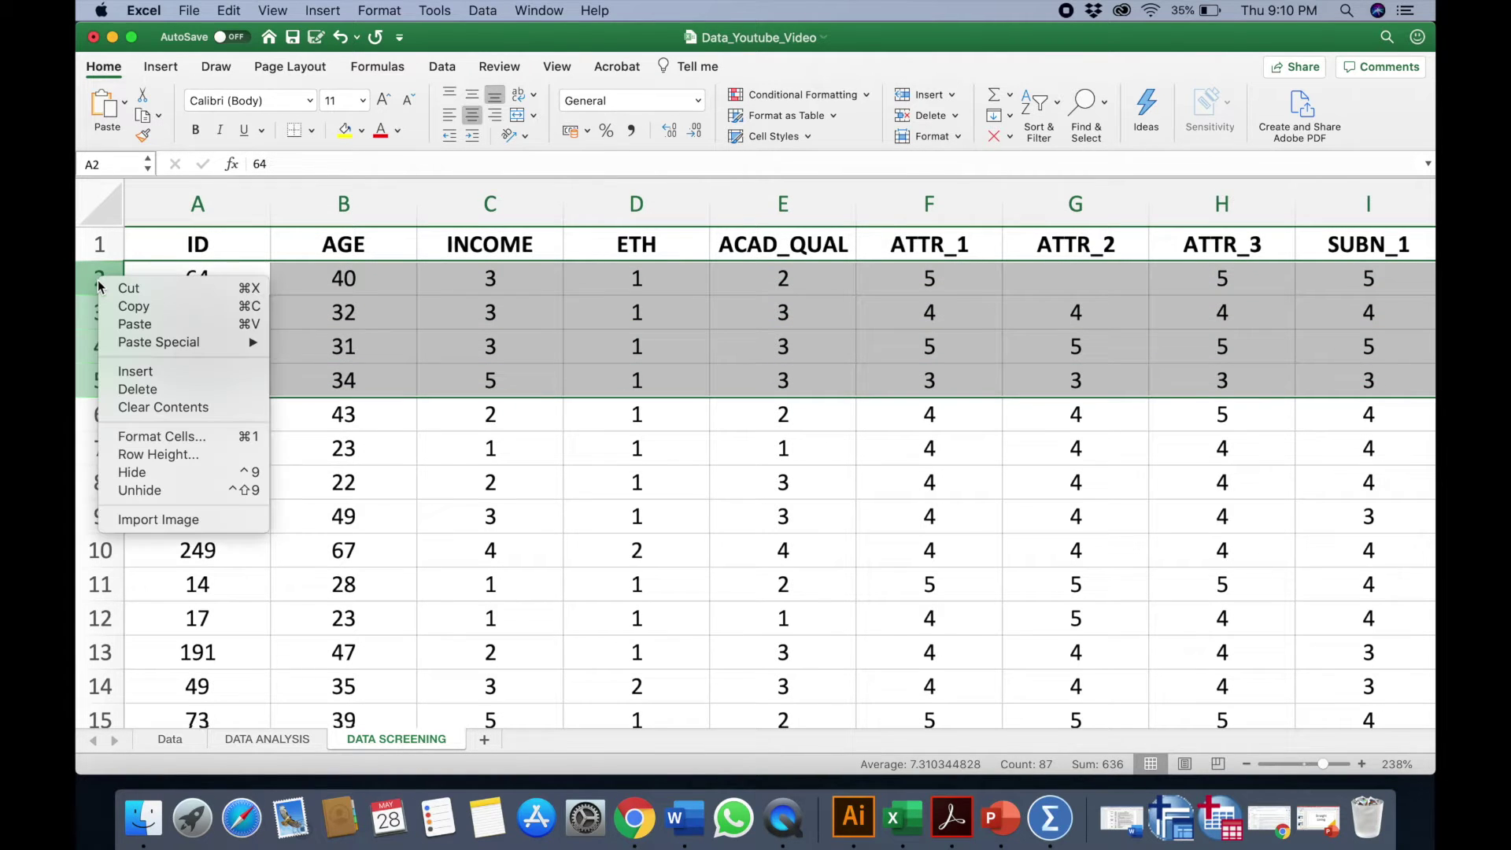
click(159, 389)
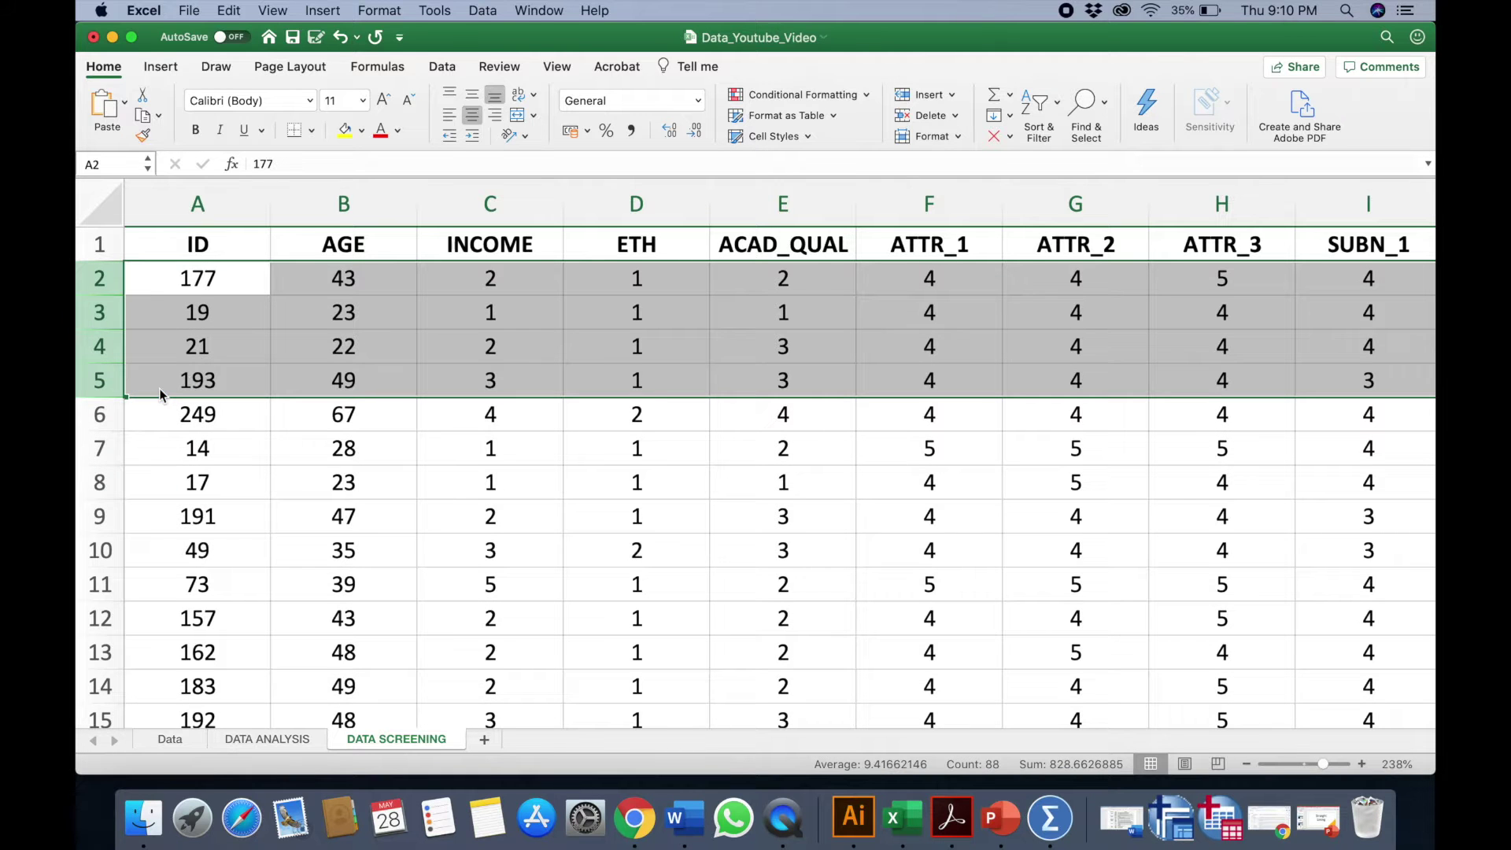
click(561, 461)
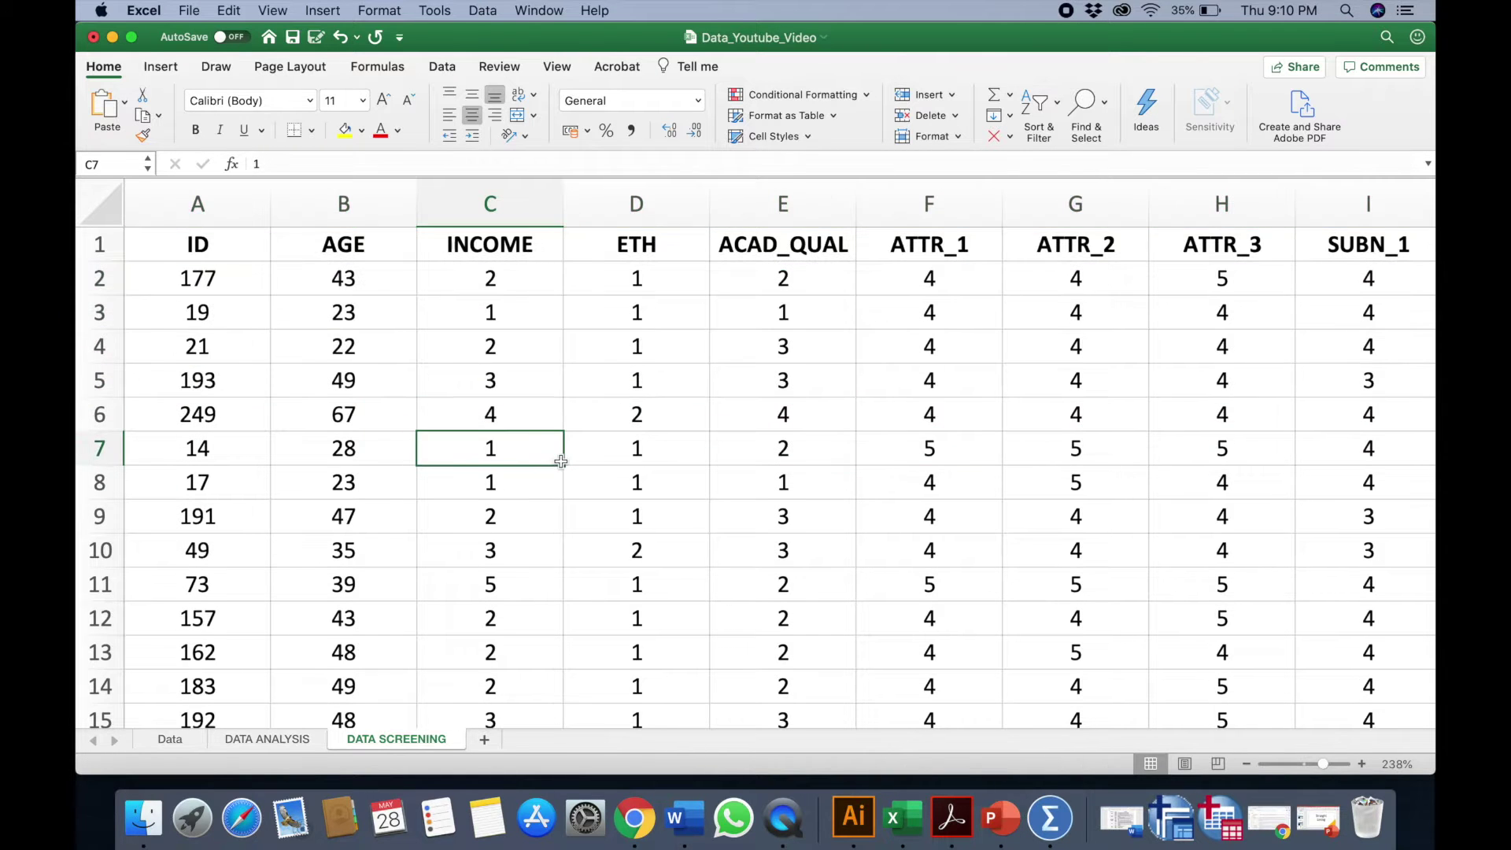
Delete column V (SL) so MV_3 becomes the final column of DATA SCREENING
scroll(561, 461, down, 5)
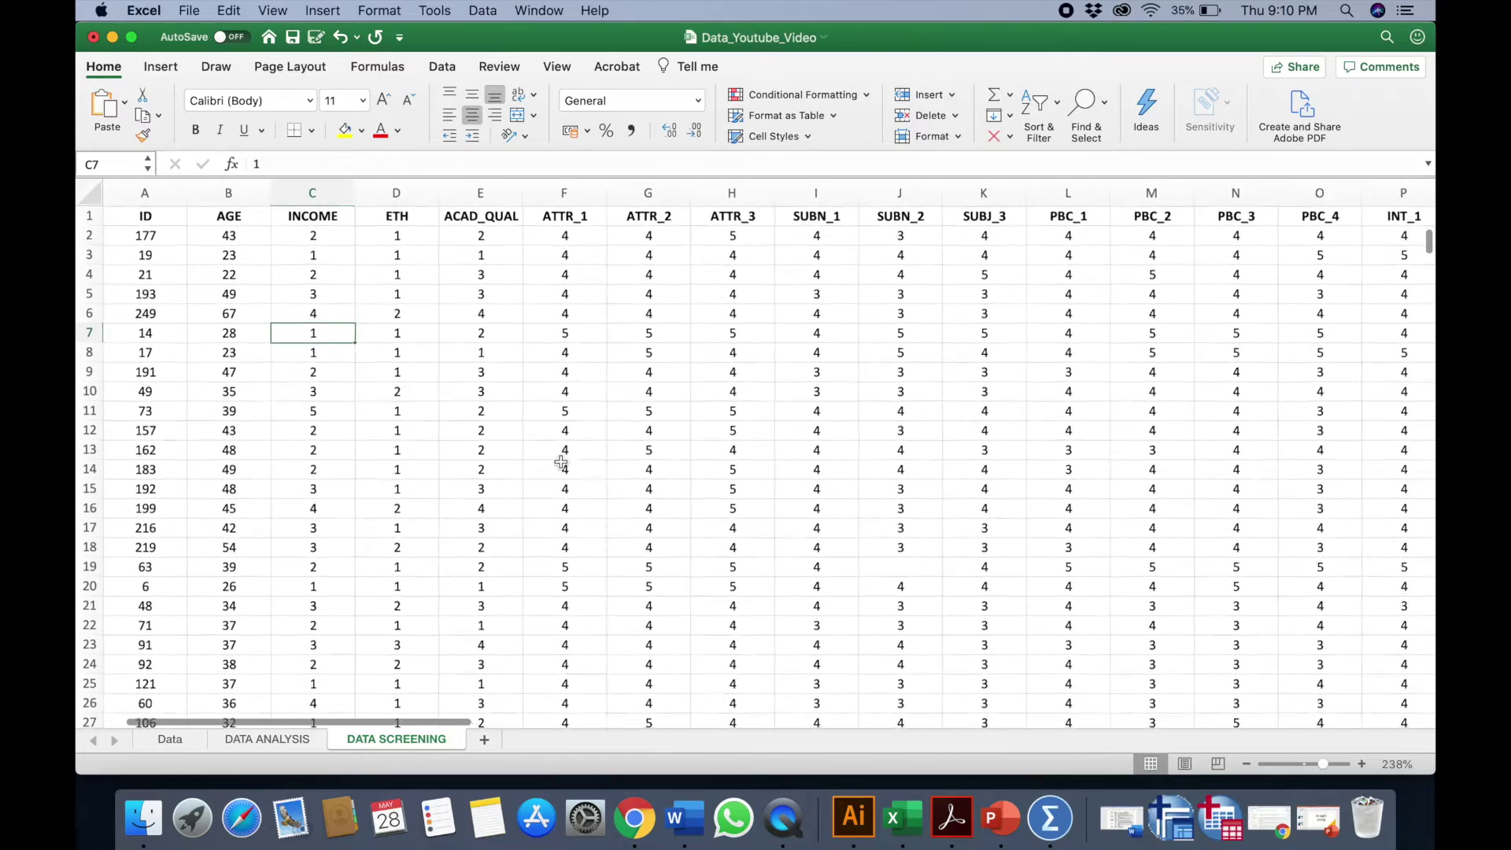
scroll(561, 461, down, 6)
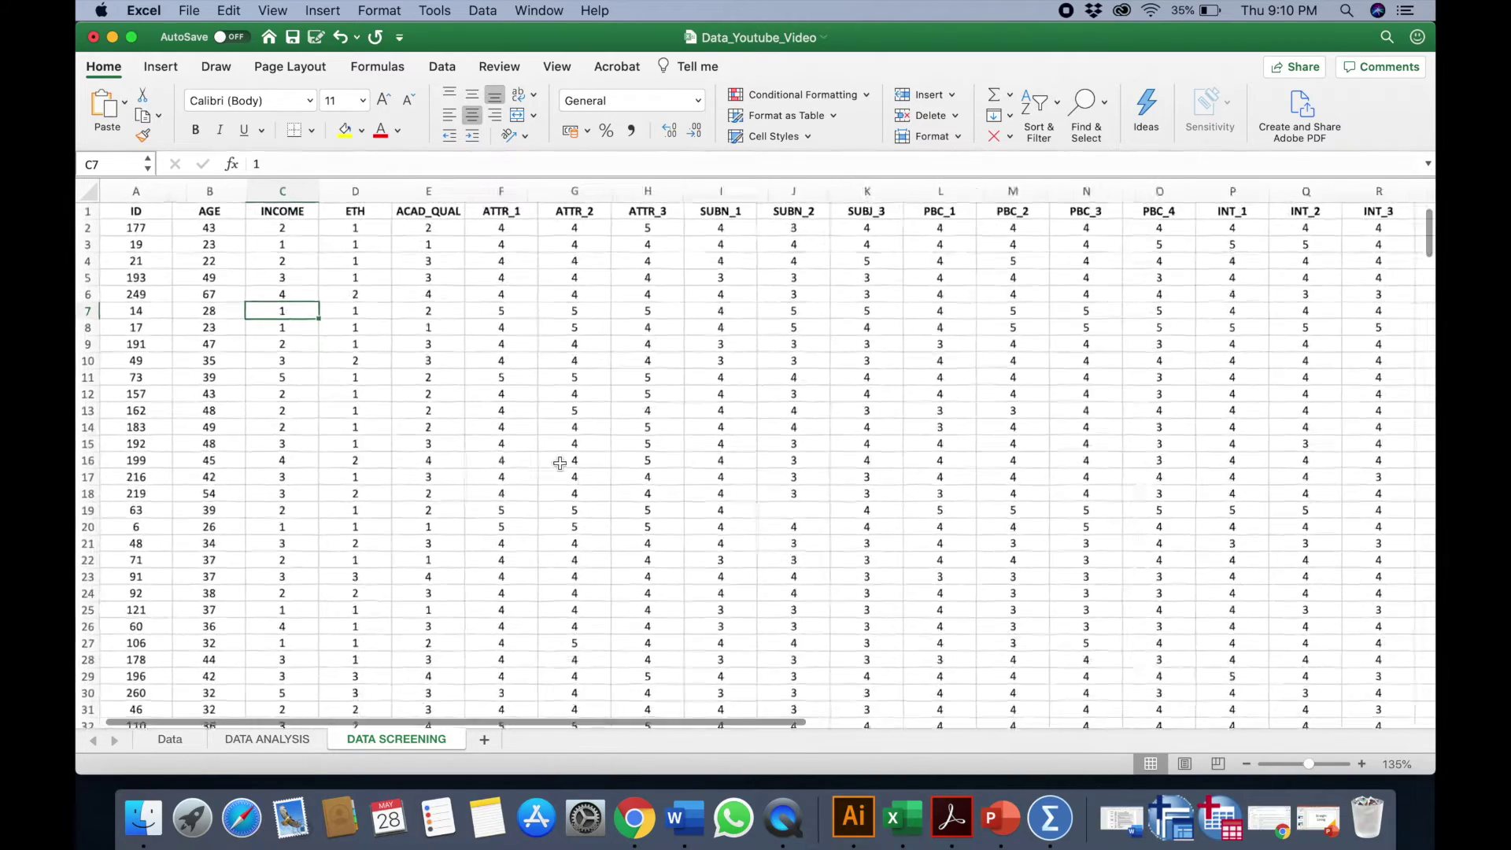
scroll(559, 463, down, 3)
scroll(560, 463, down, 2)
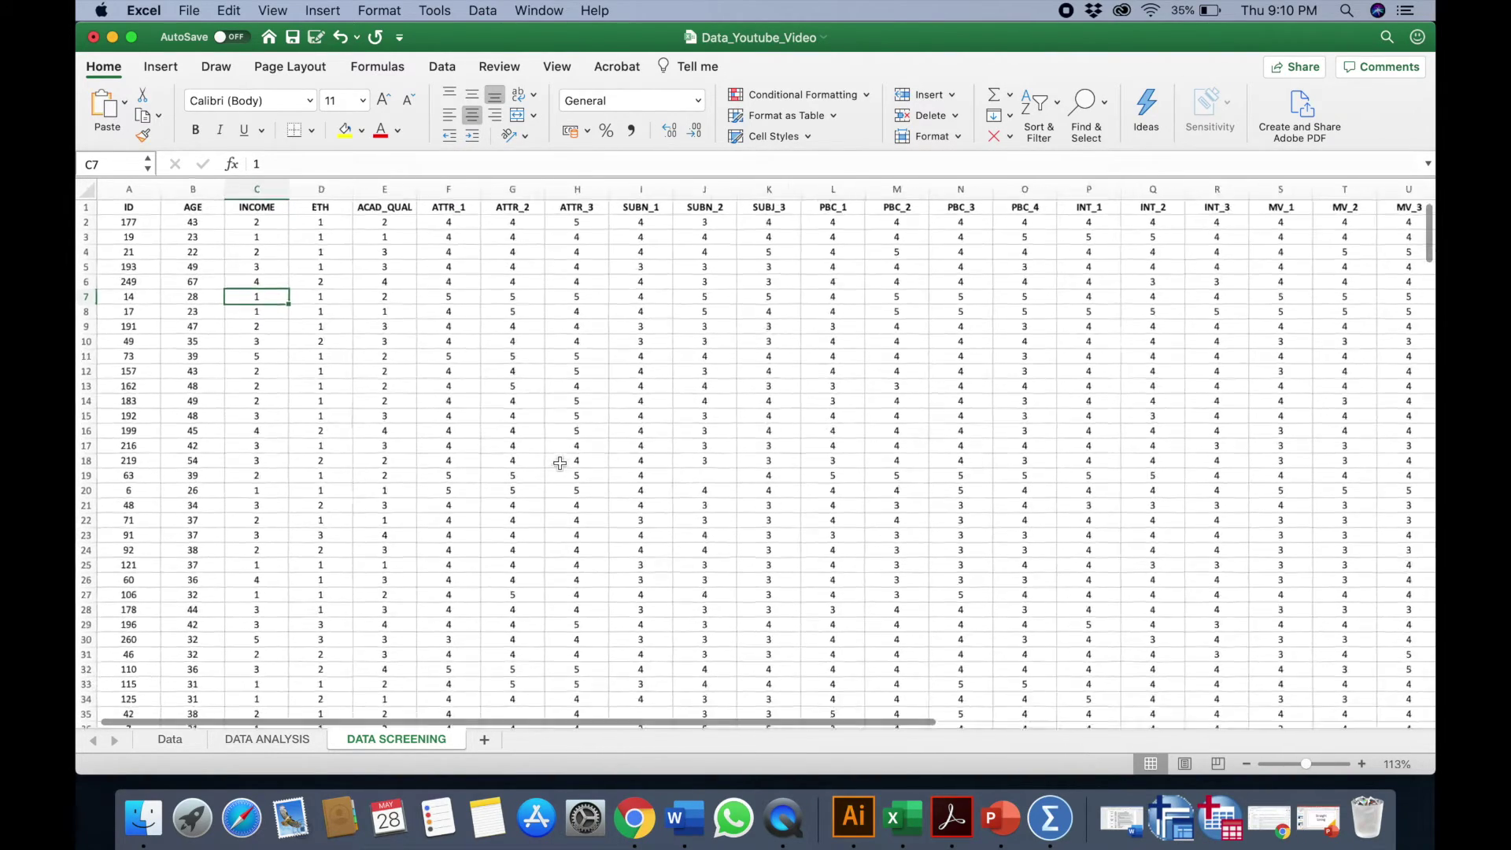
right_click(561, 466)
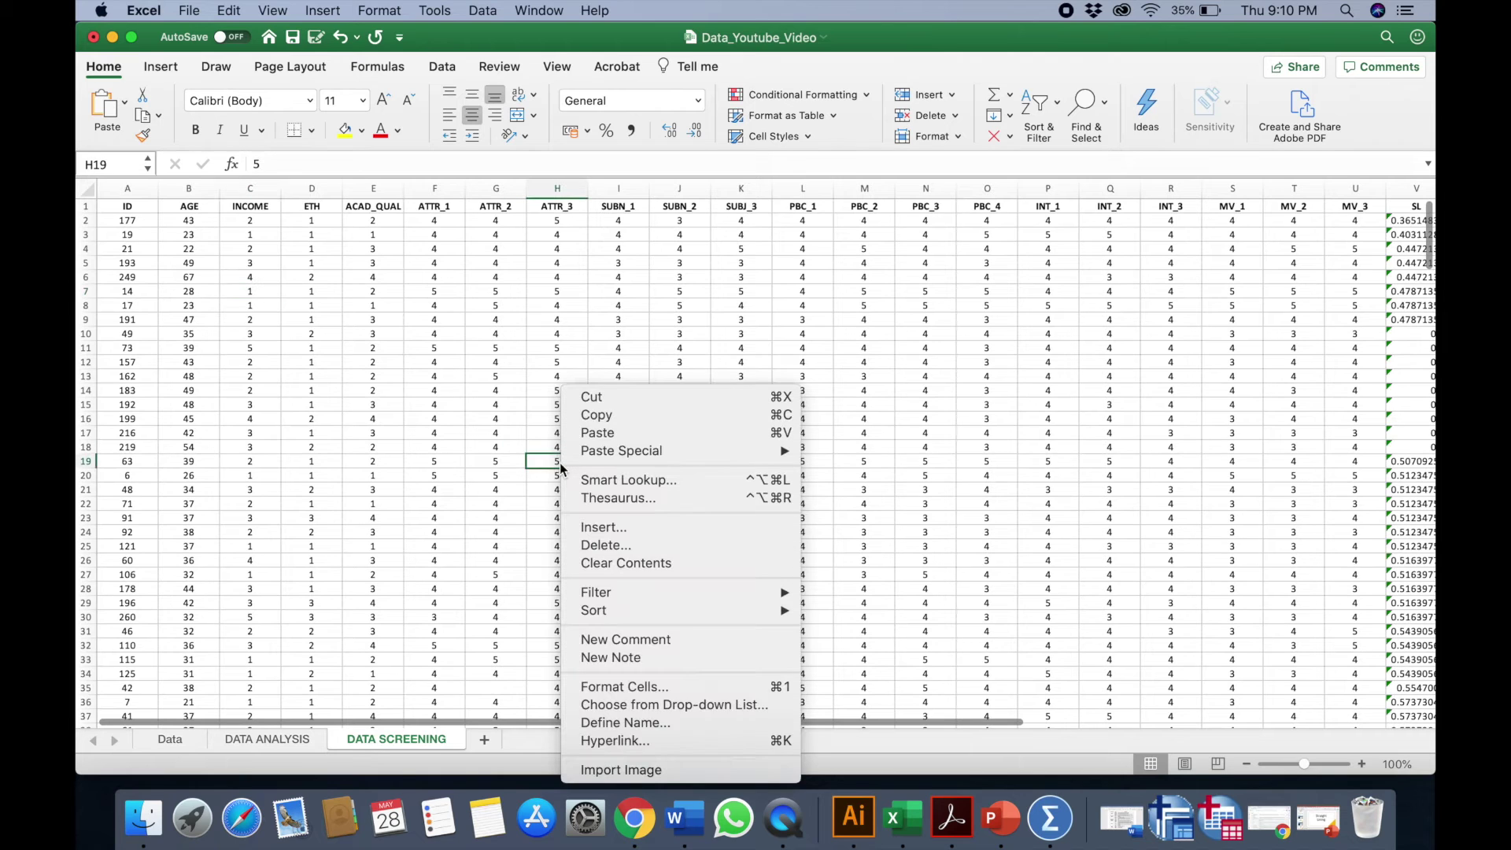
click(1414, 186)
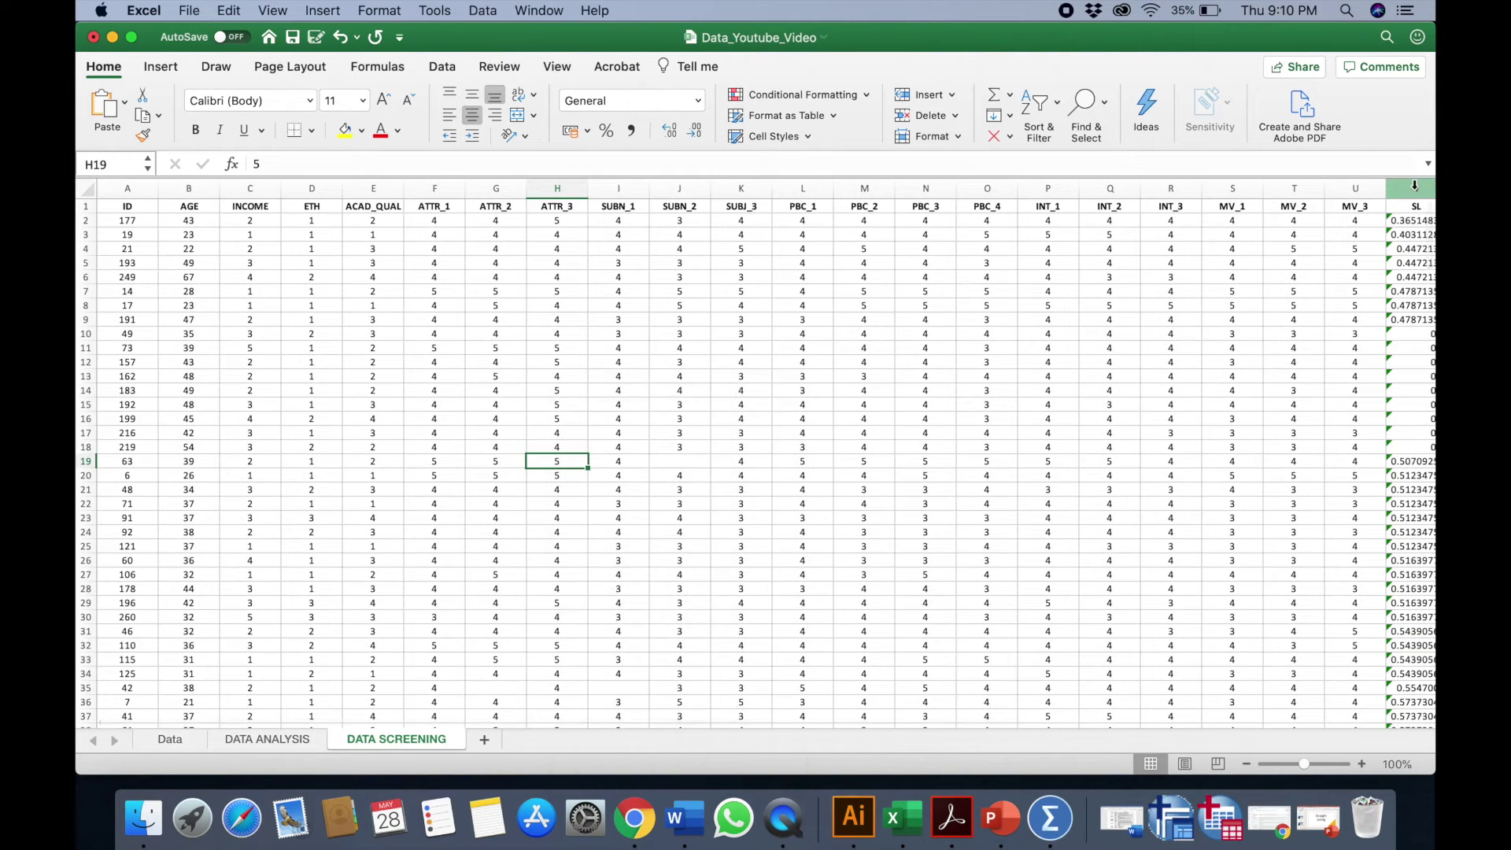
click(1414, 185)
right_click(1414, 186)
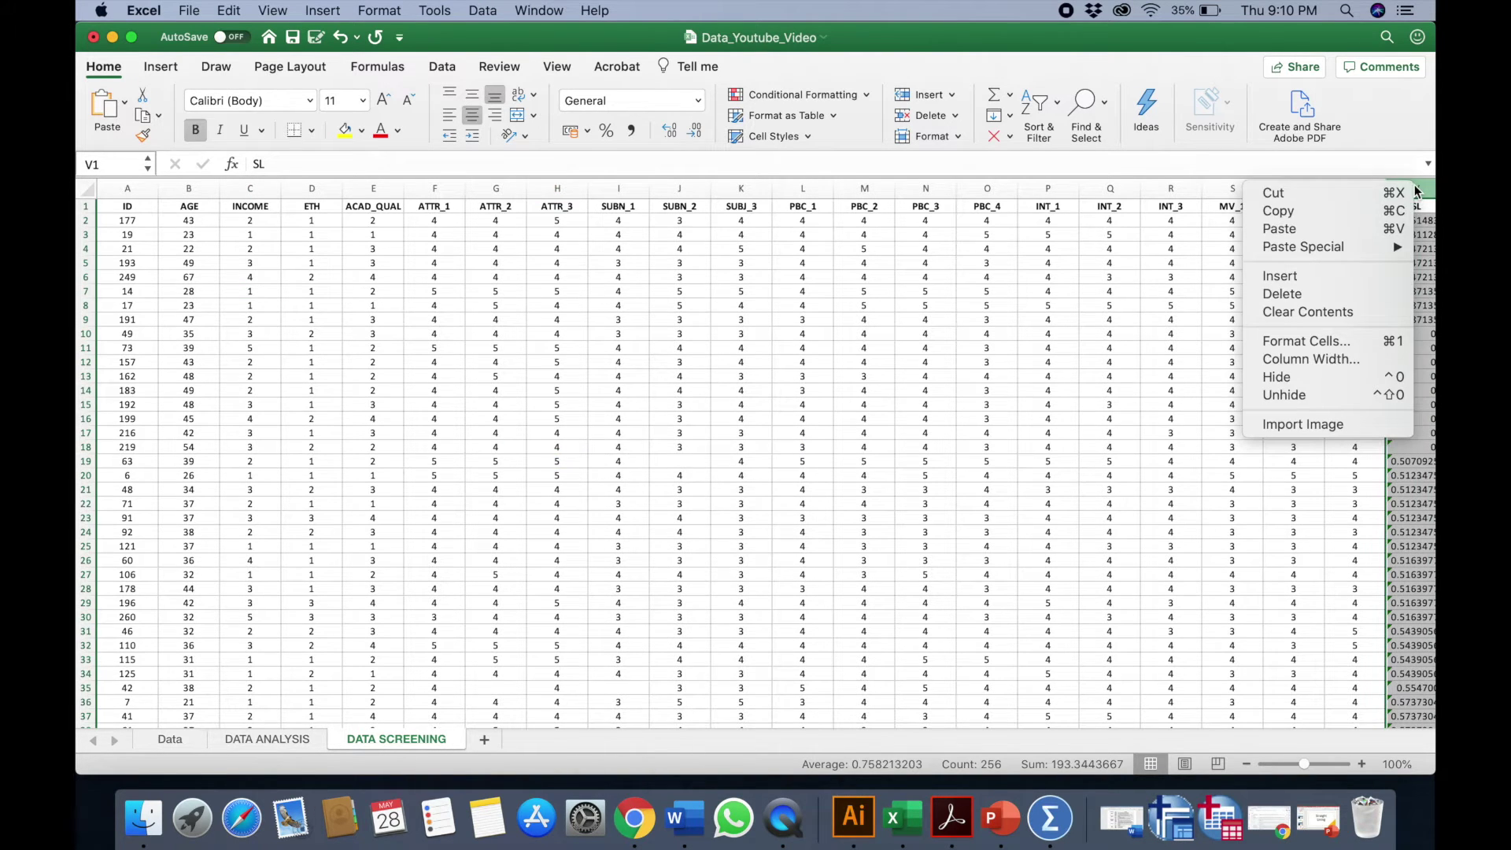
click(1334, 299)
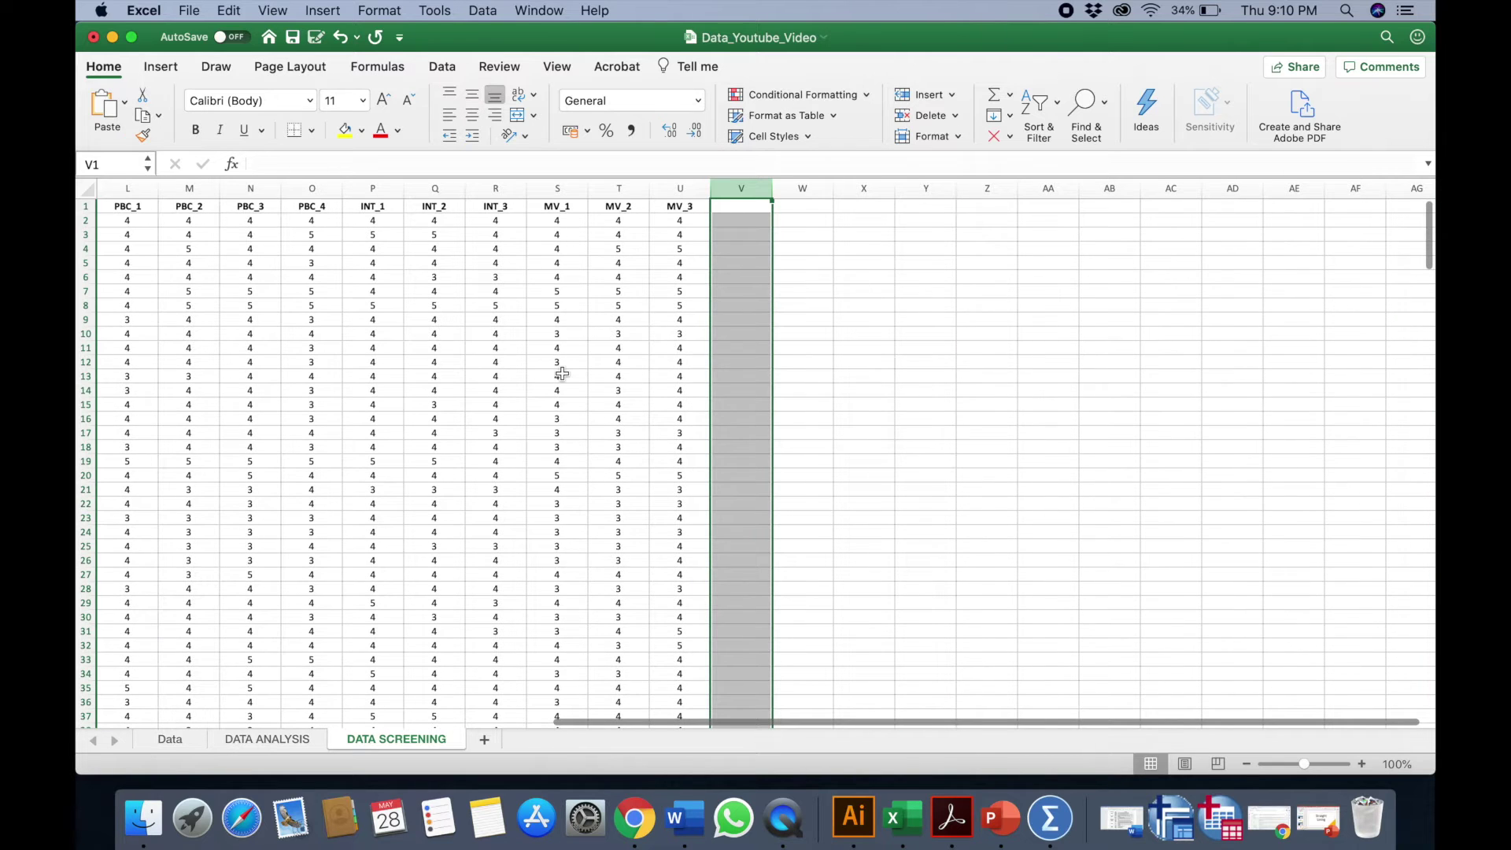
scroll(561, 373, left, 5)
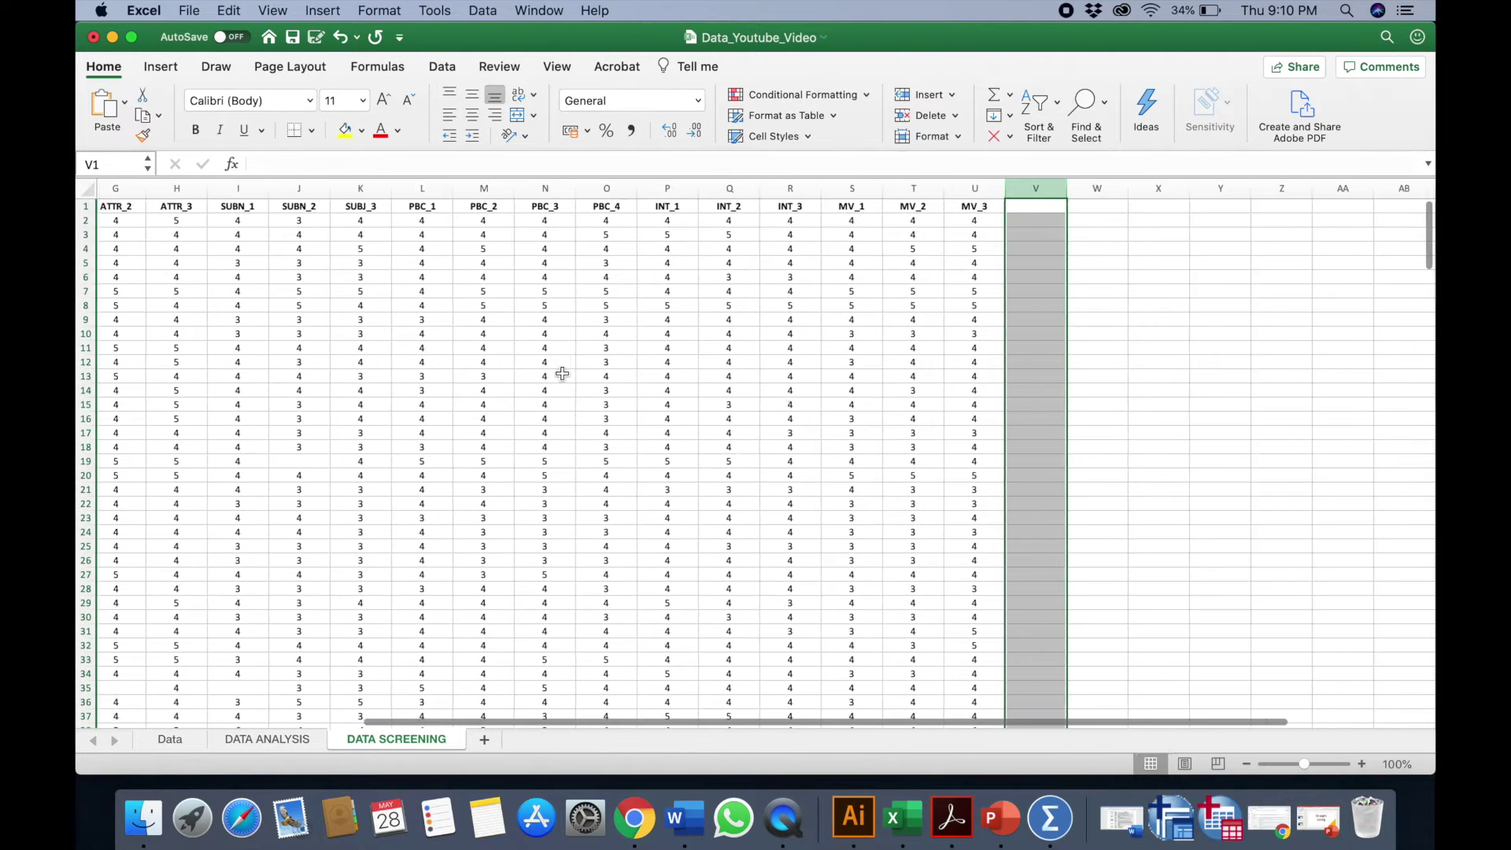
scroll(561, 373, left, 6)
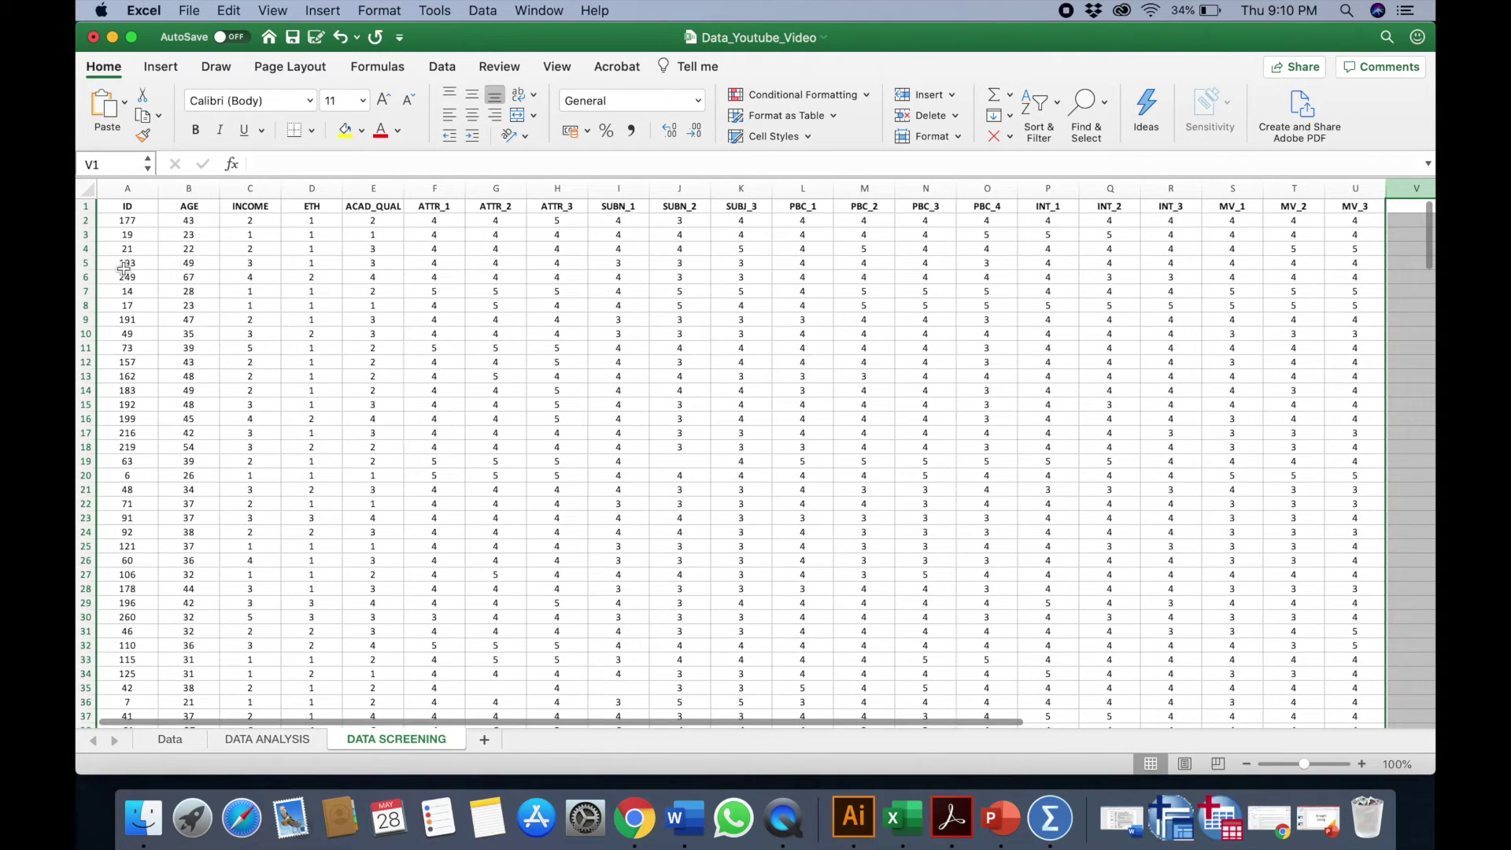
Sort the table by column A (ID) smallest to largest, expanding the selection to all columns
click(138, 182)
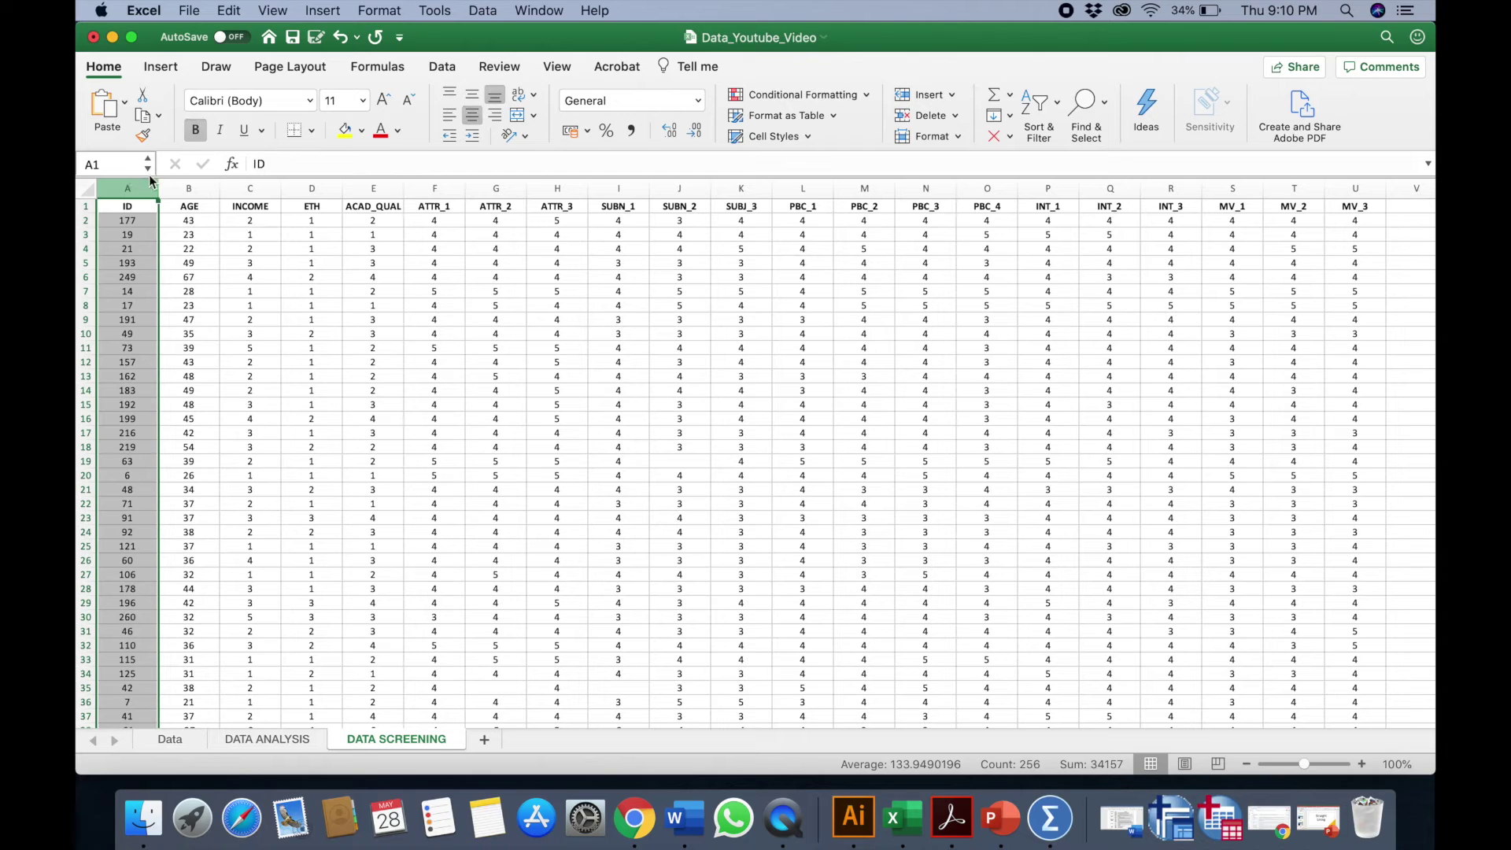
click(1010, 96)
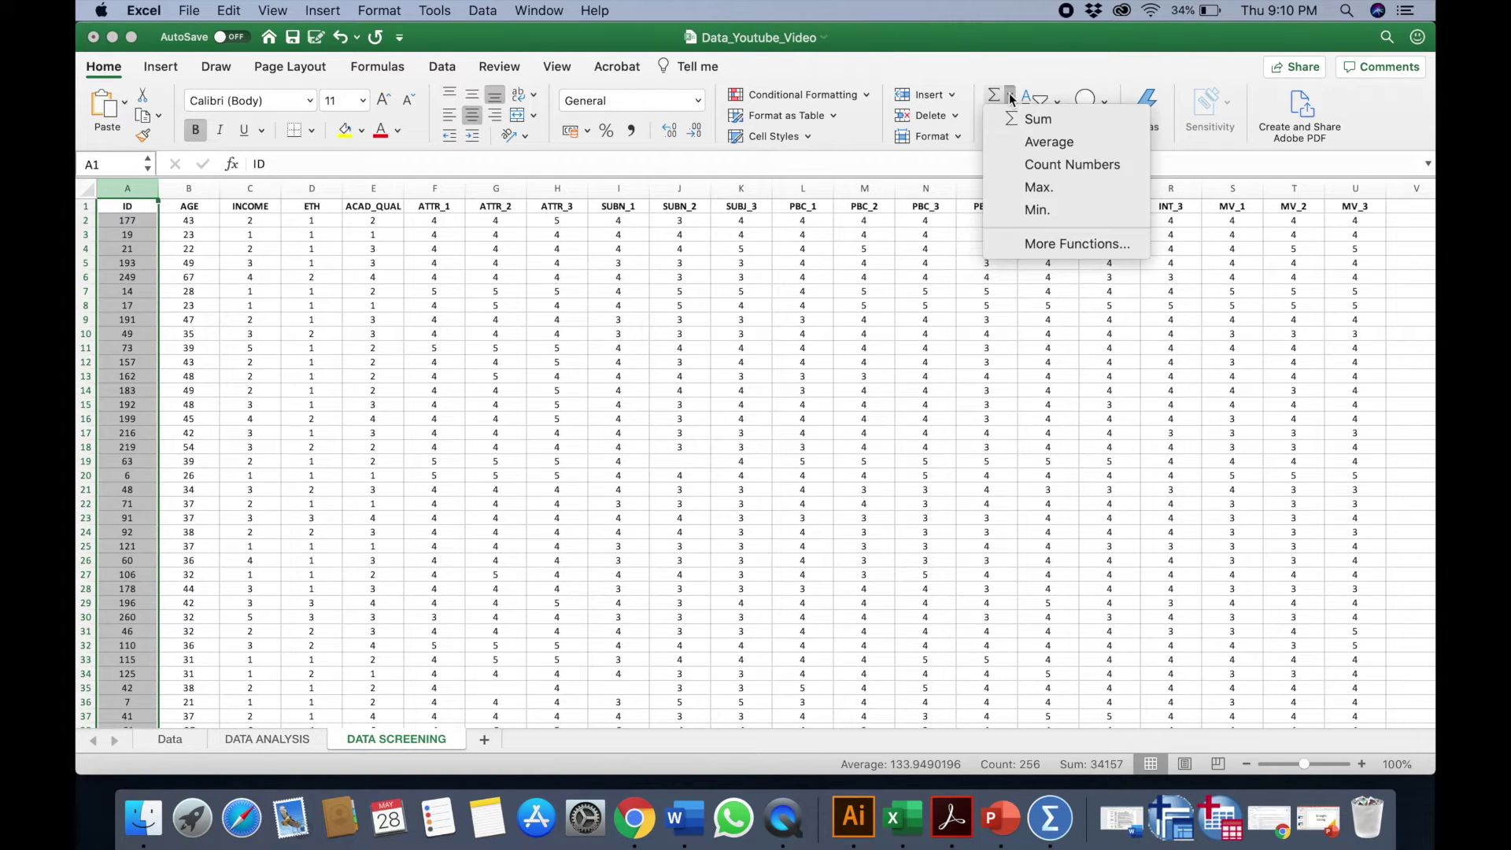
click(1010, 95)
click(1009, 115)
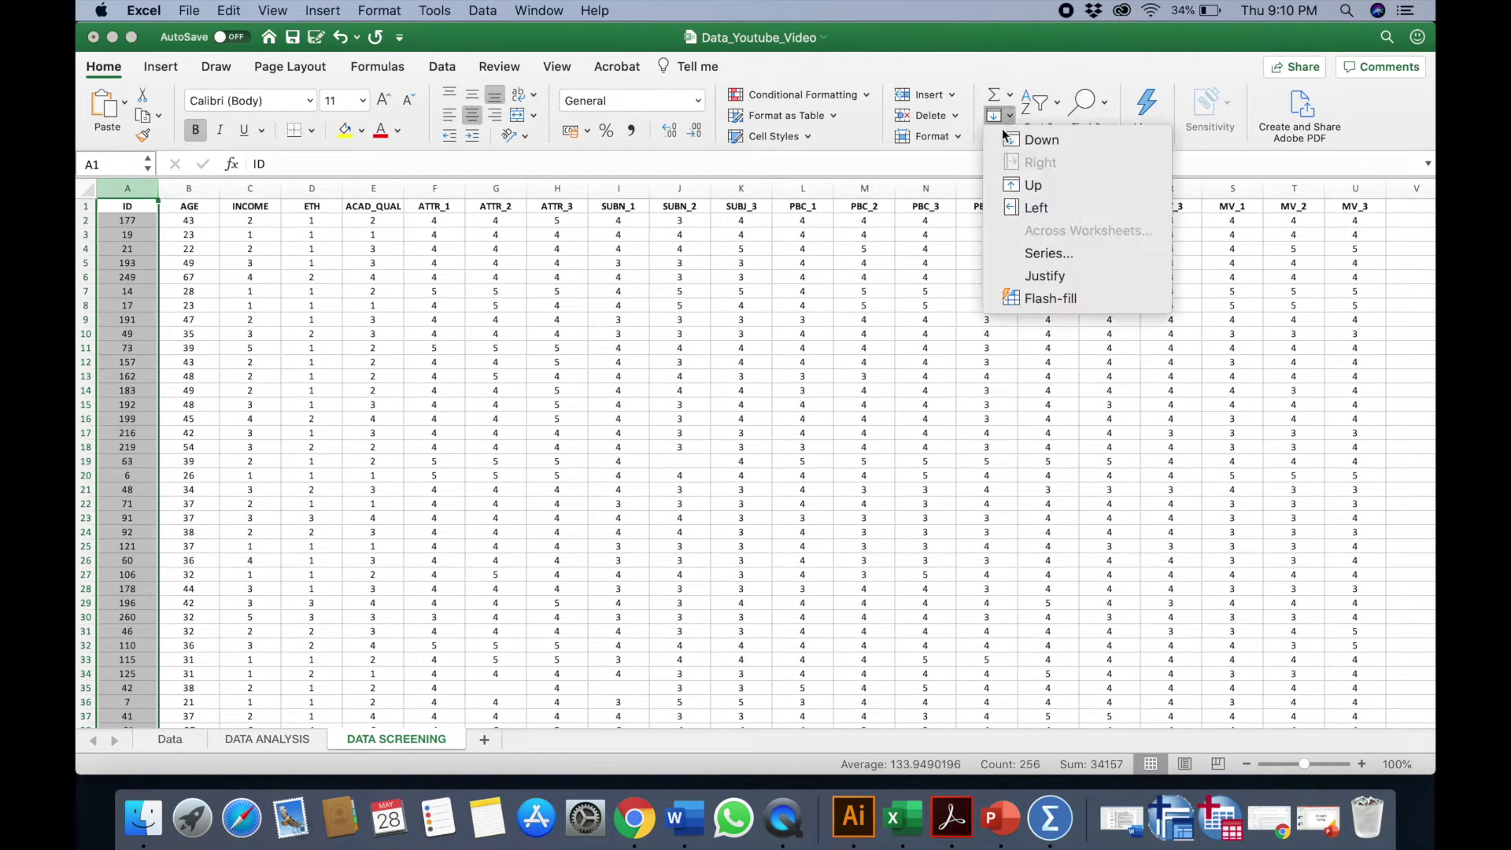
click(1033, 104)
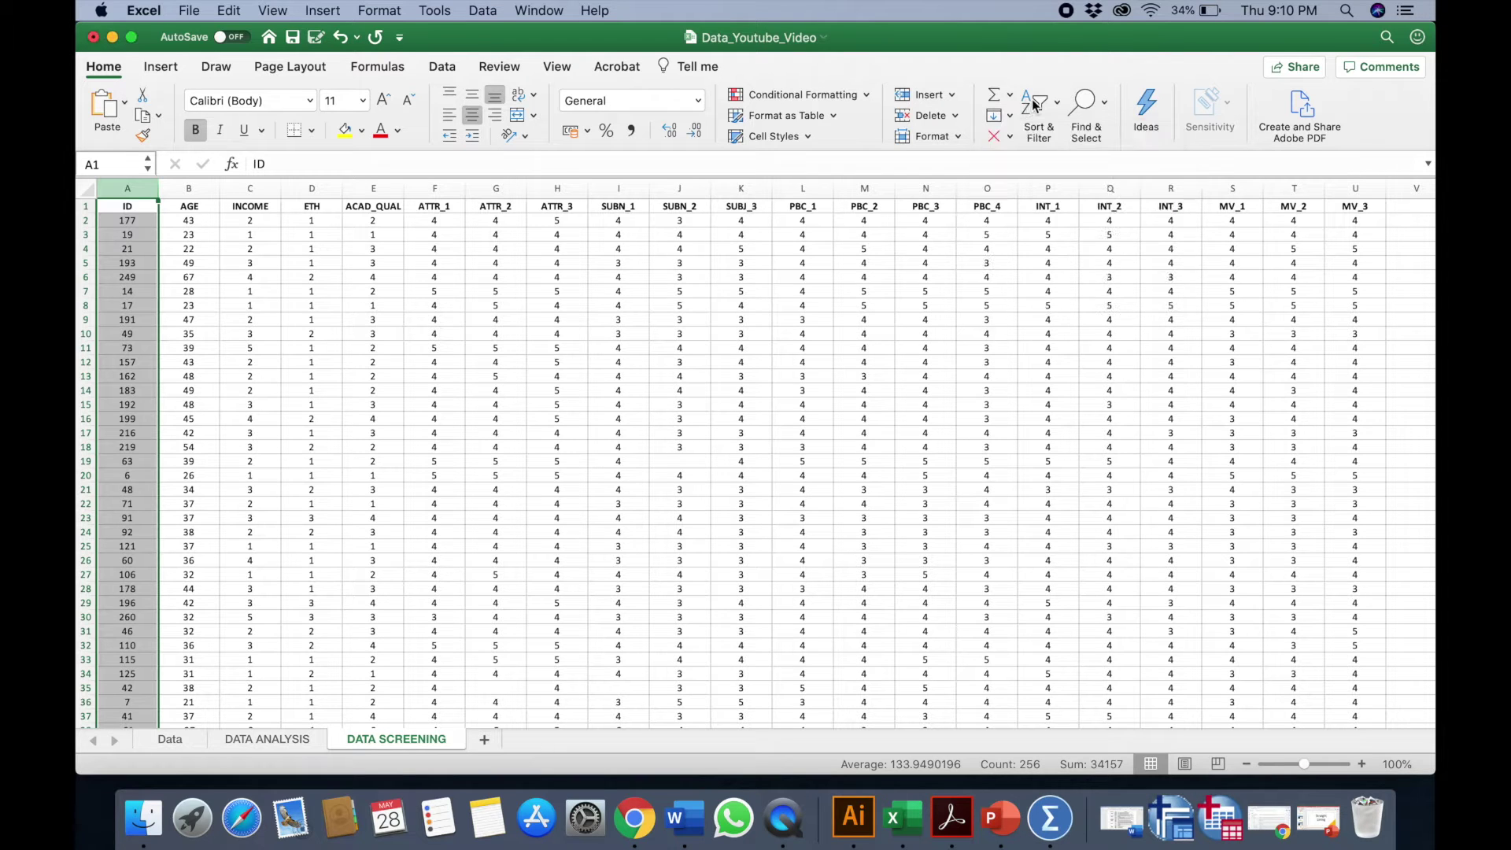
click(1033, 105)
click(1034, 104)
click(1033, 105)
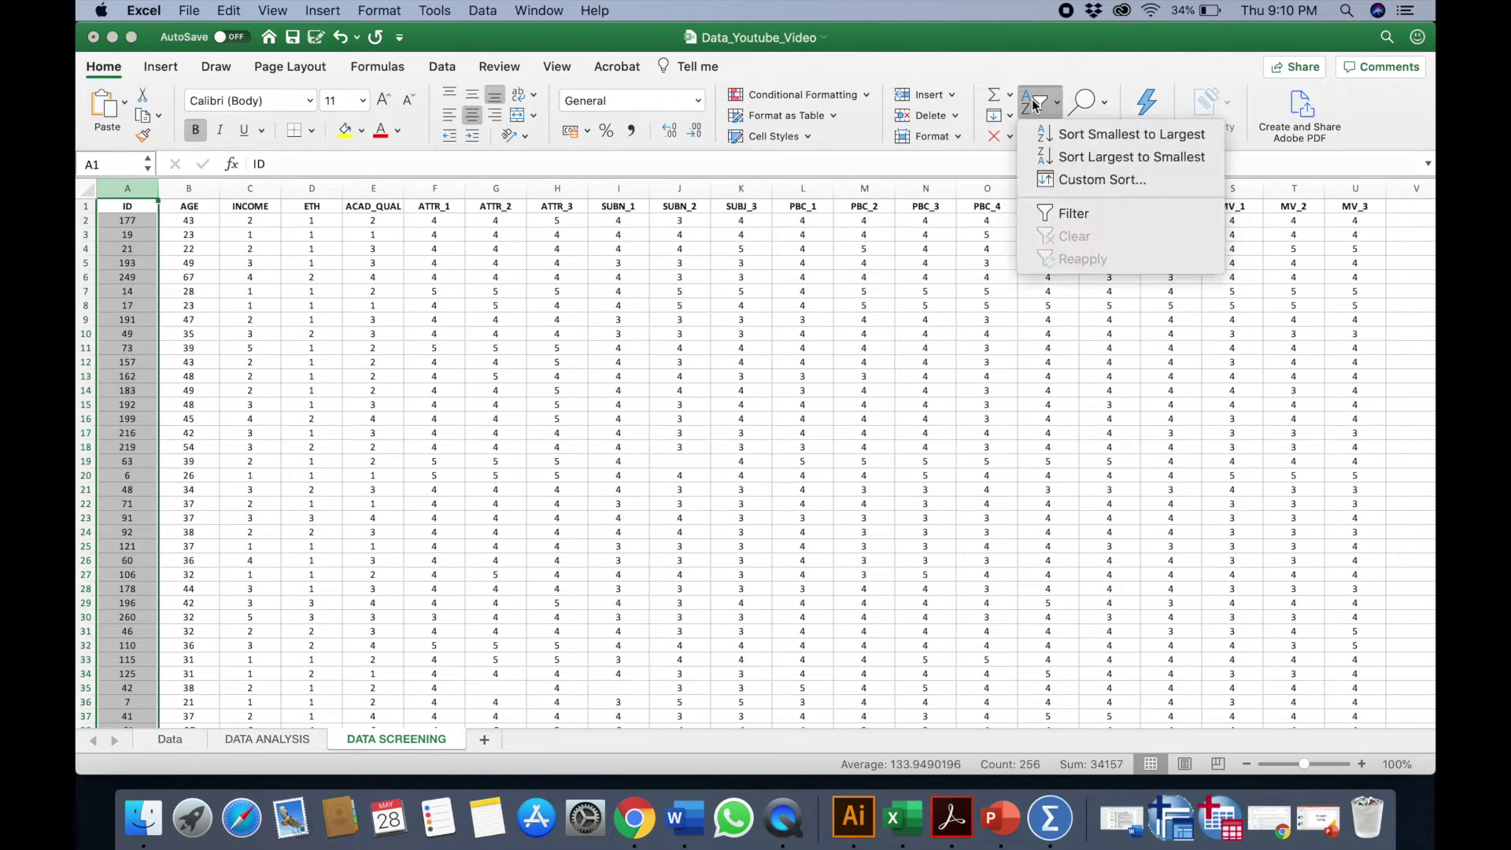
click(1084, 135)
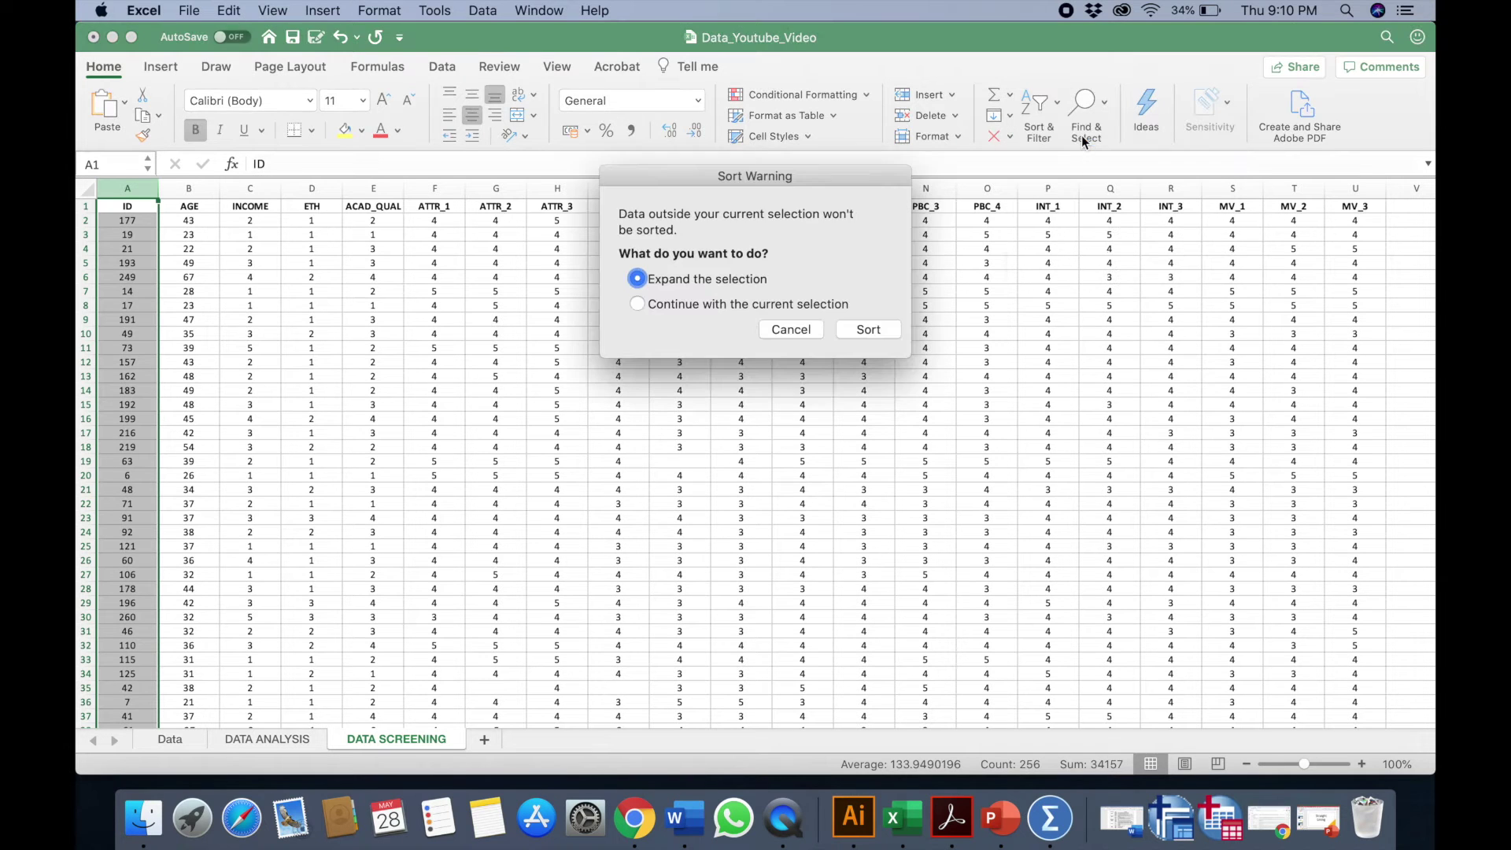
click(869, 330)
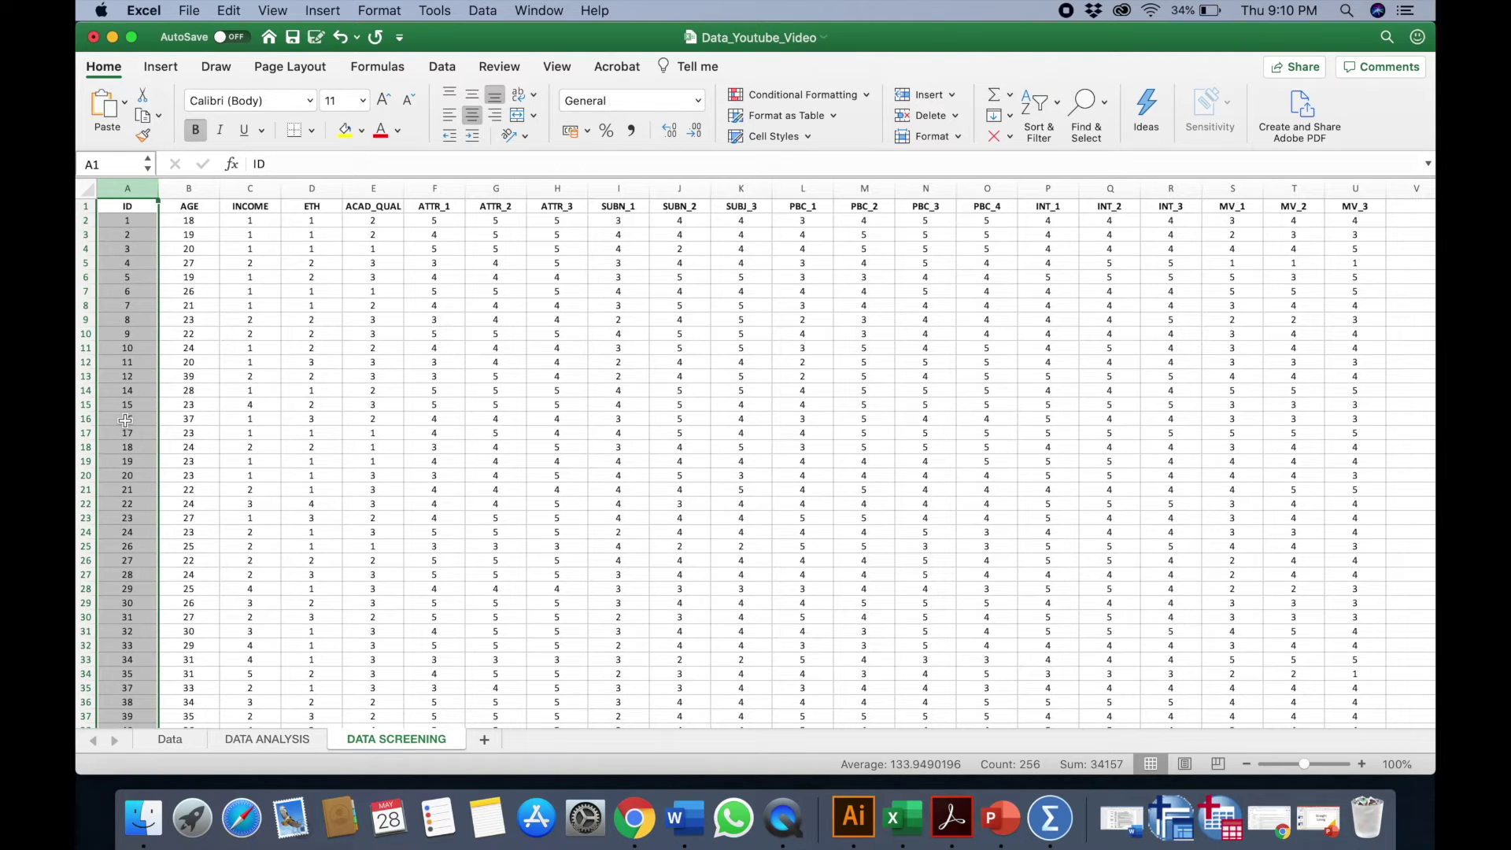
scroll(125, 420, down, 7)
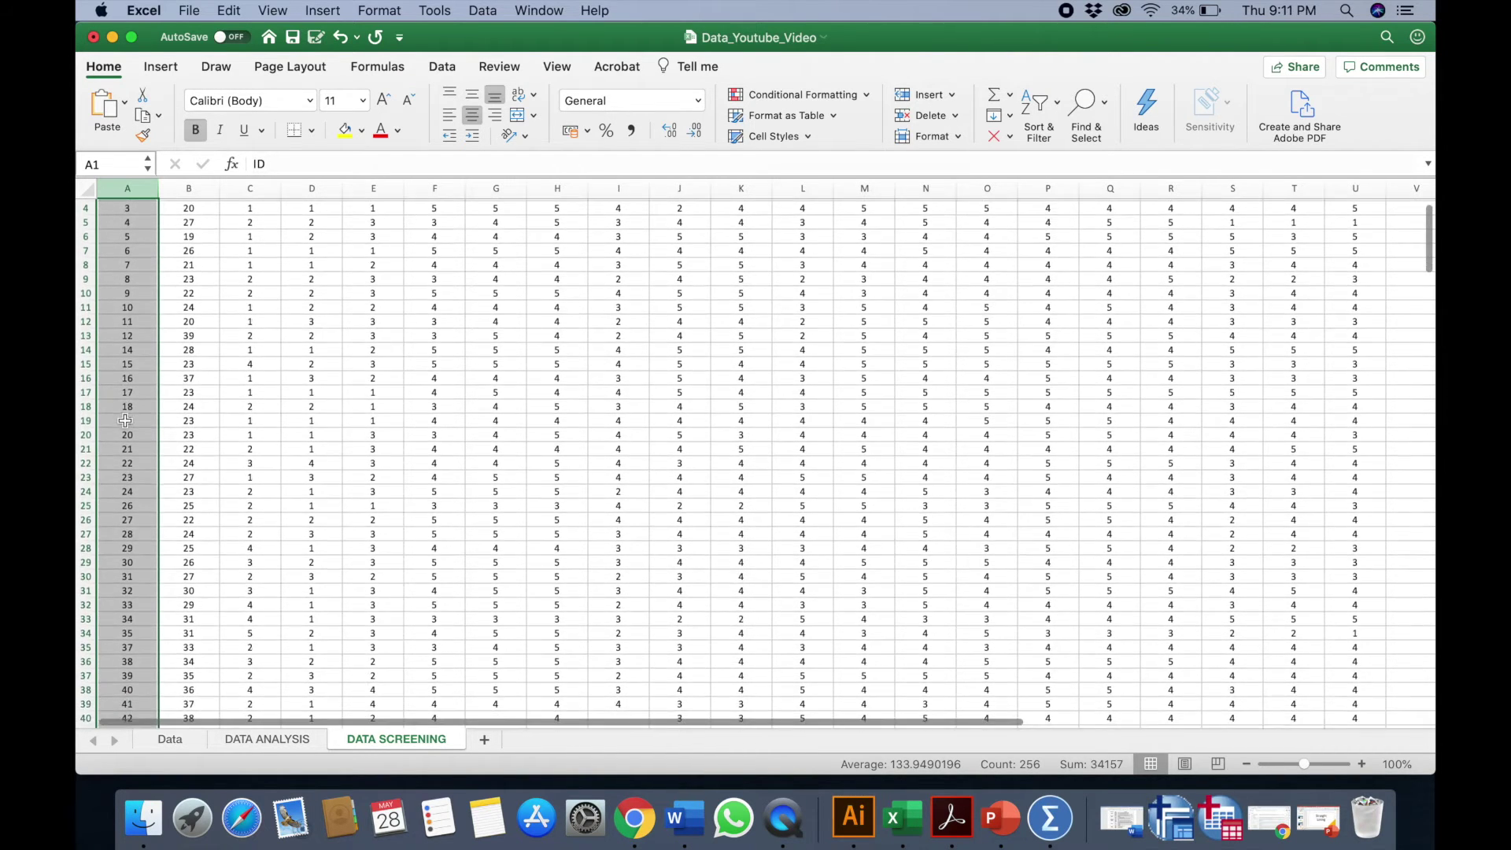
scroll(125, 420, down, 10)
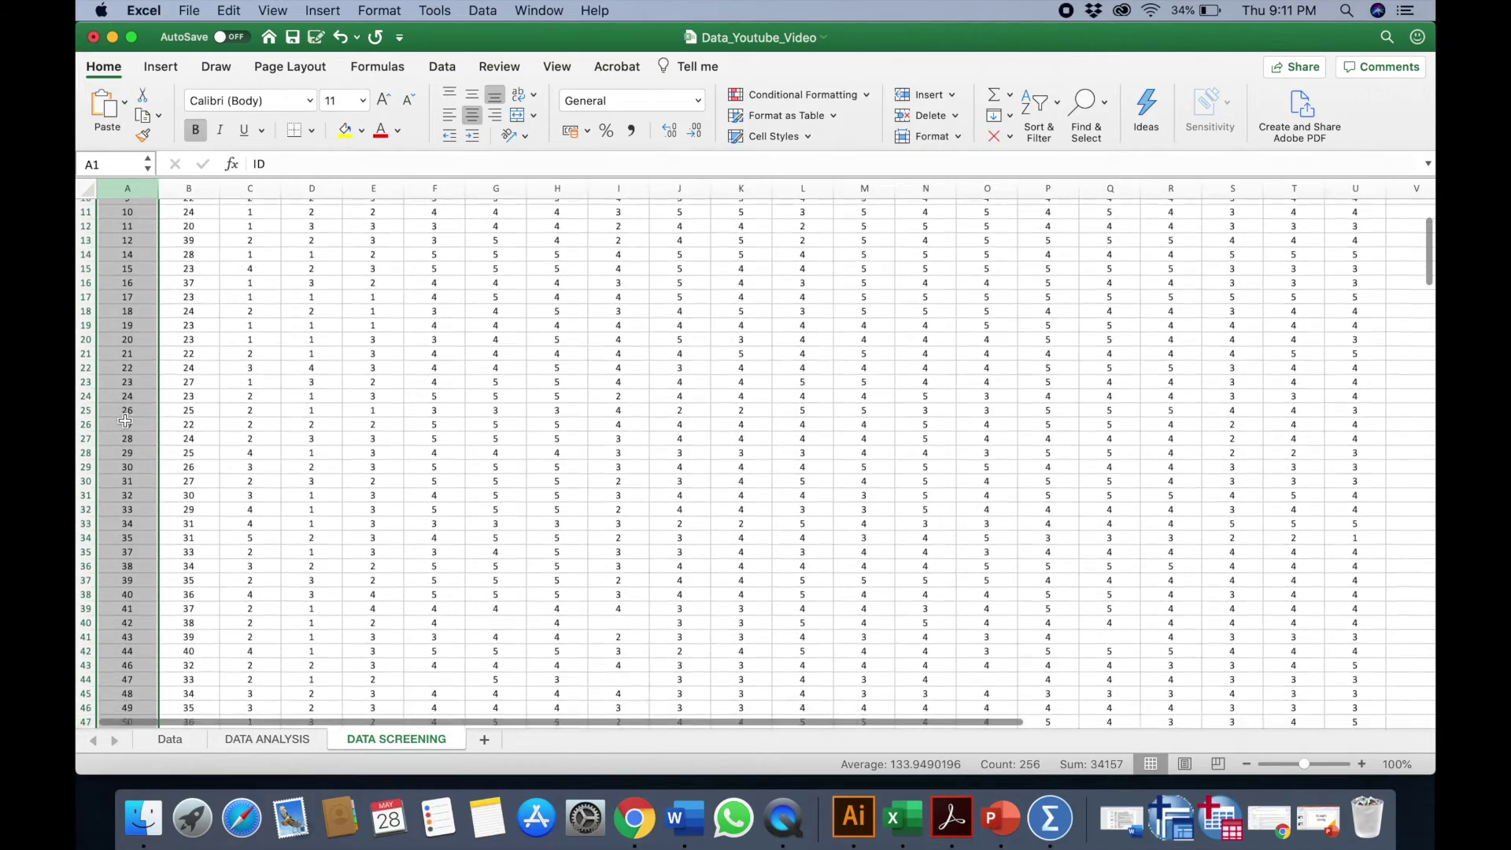
scroll(125, 420, down, 16)
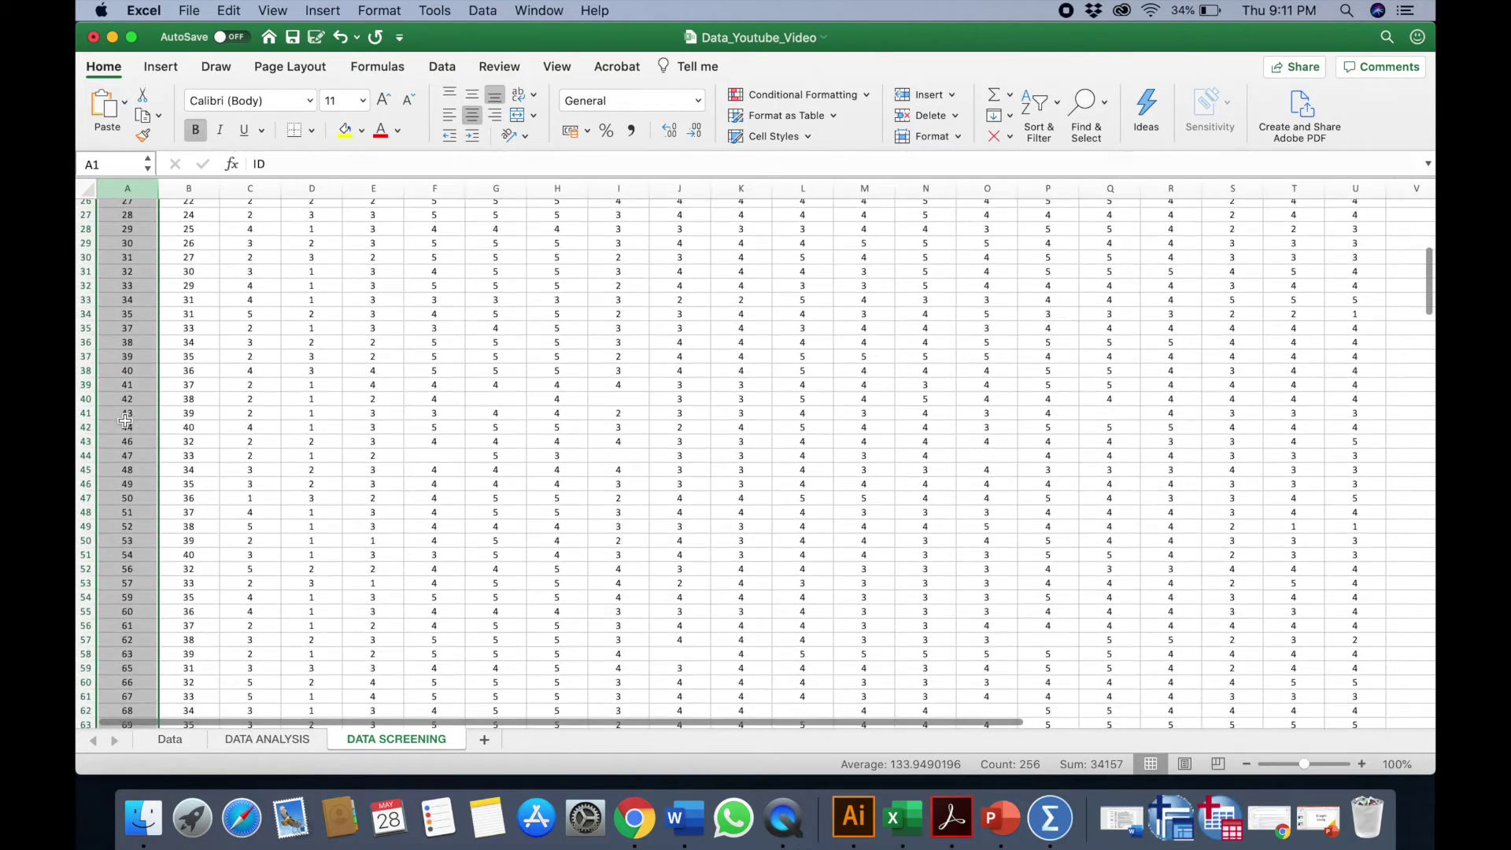
scroll(125, 420, down, 19)
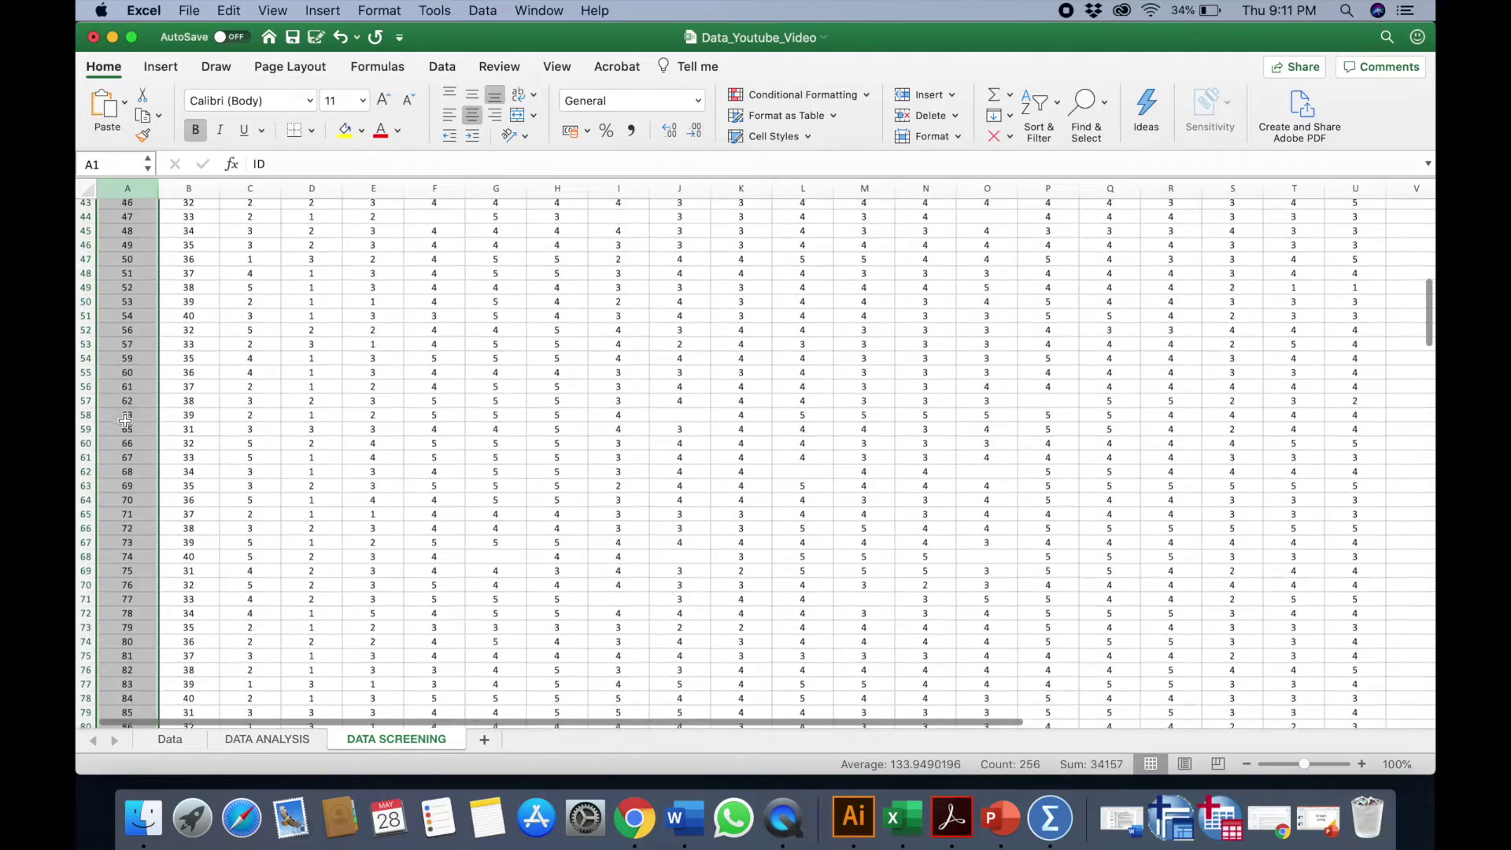
scroll(125, 421, down, 6)
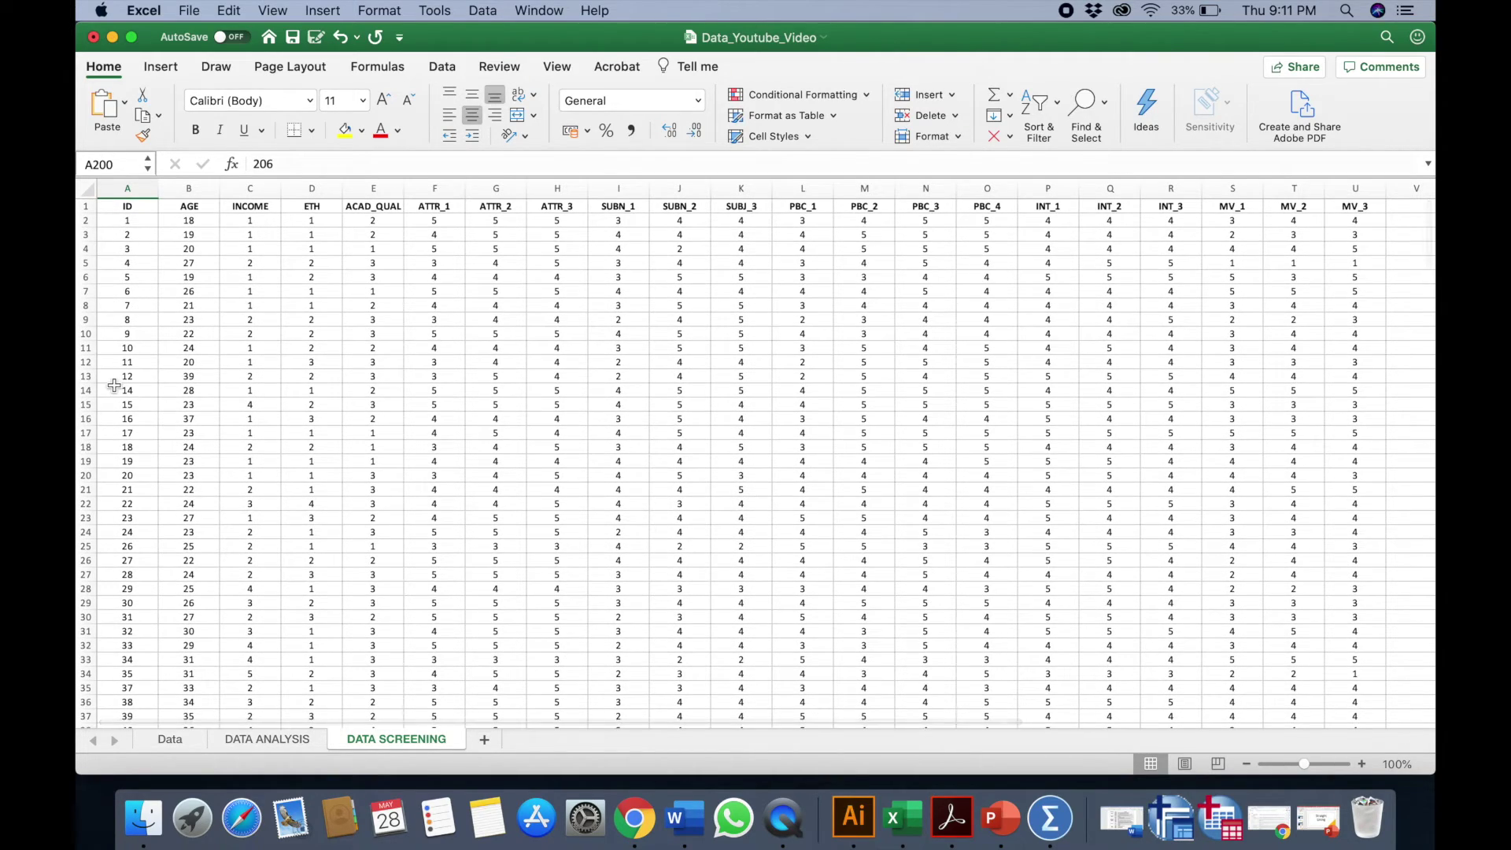
scroll(131, 437, down, 2)
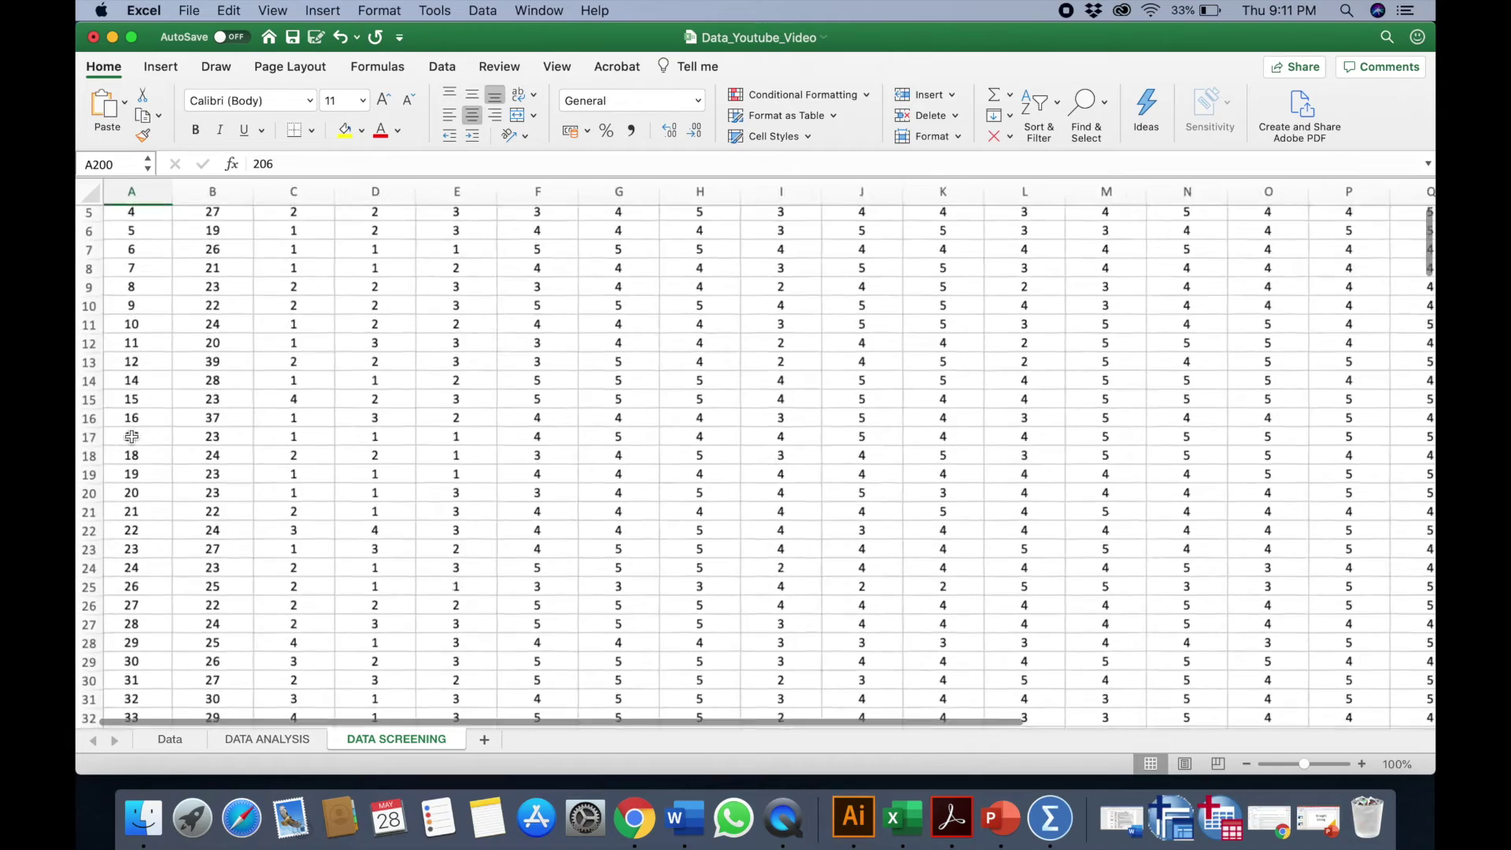
scroll(131, 438, up, 3)
scroll(131, 438, up, 2)
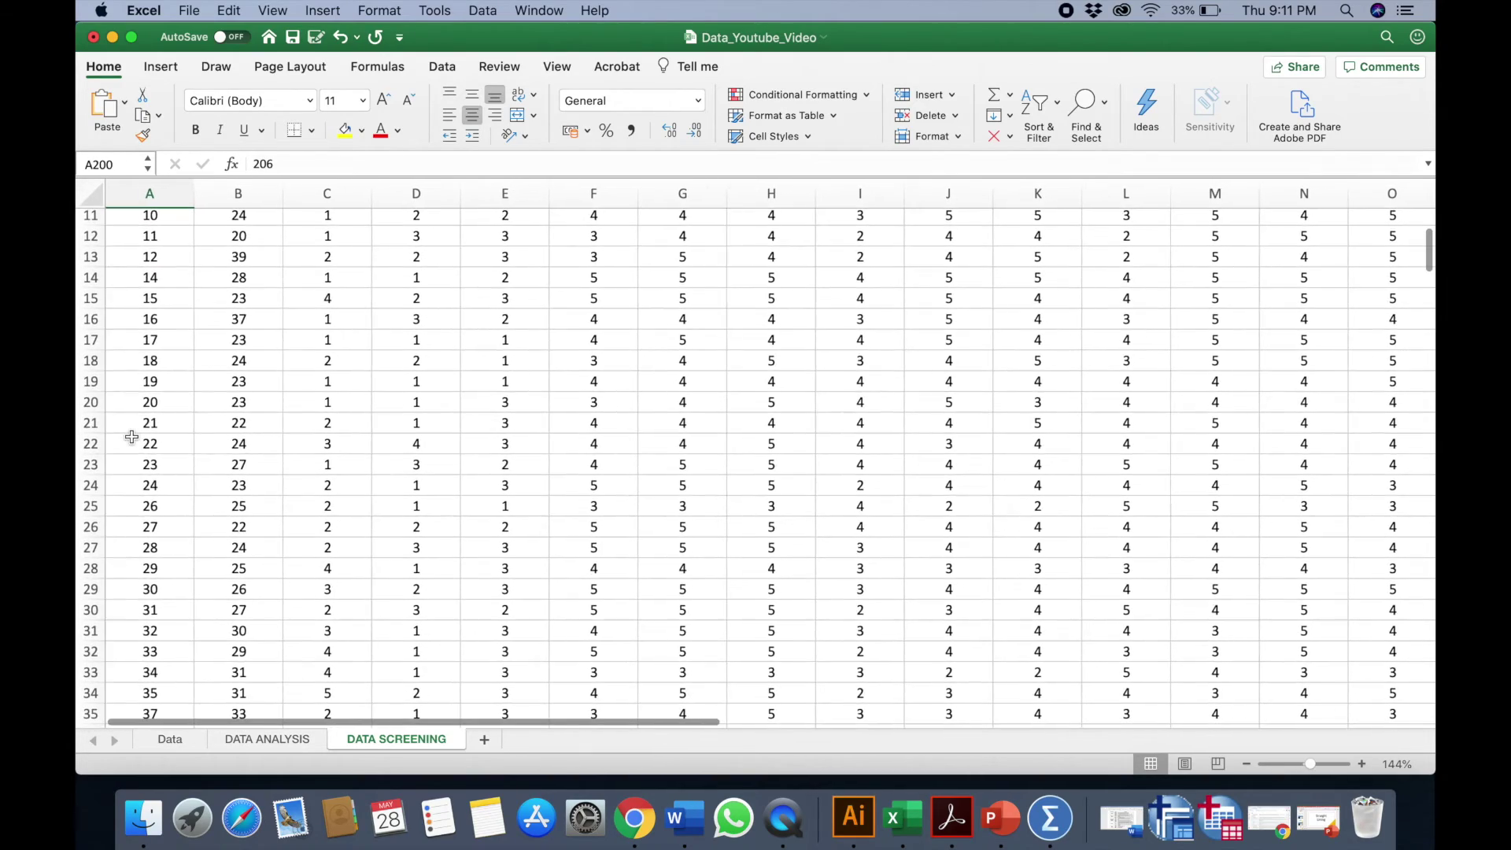
scroll(131, 438, down, 10)
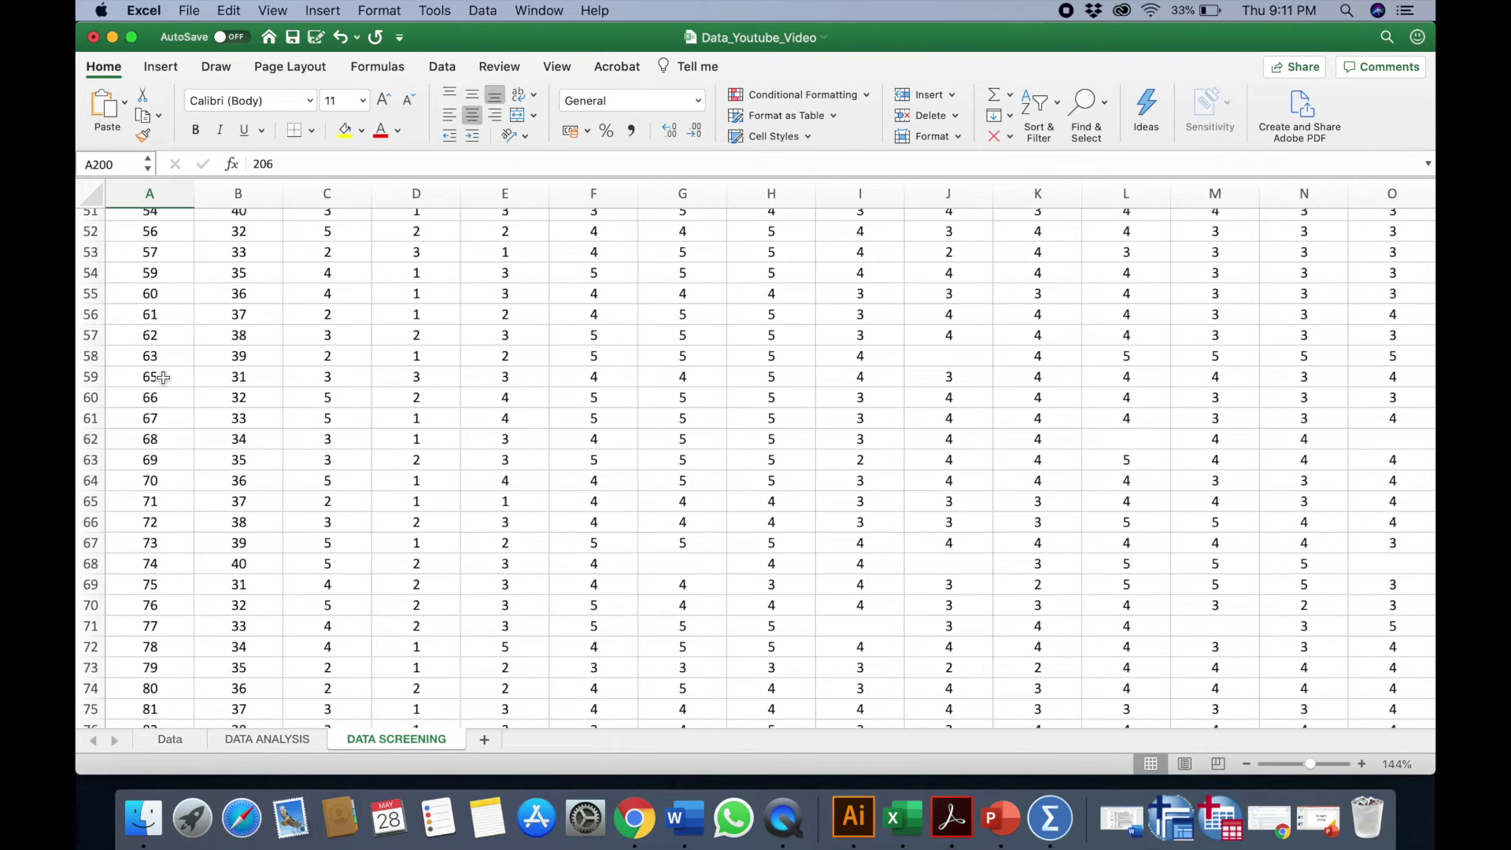
scroll(163, 376, up, 5)
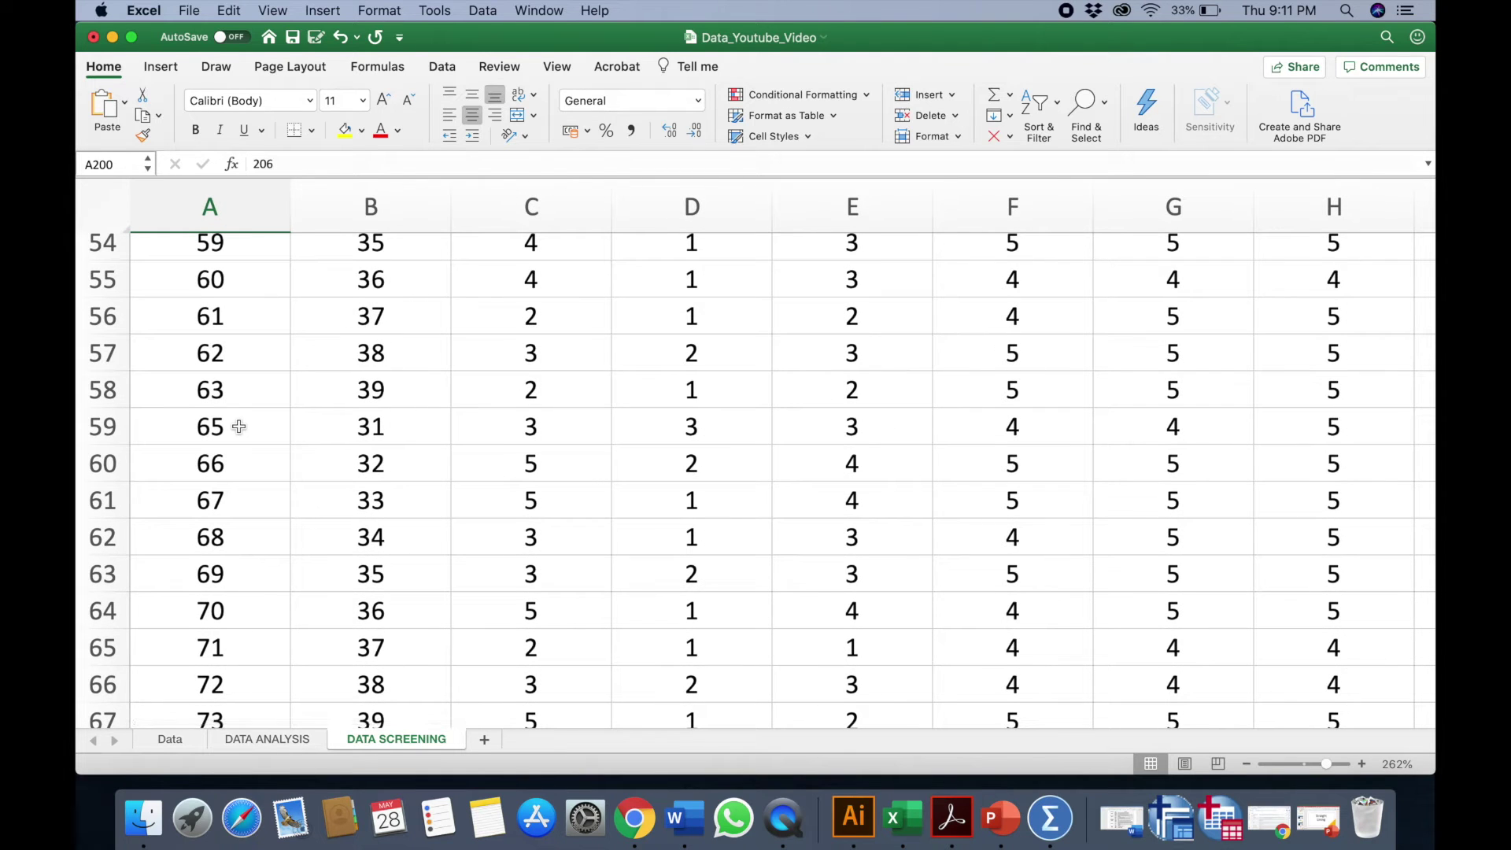
scroll(239, 426, down, 20)
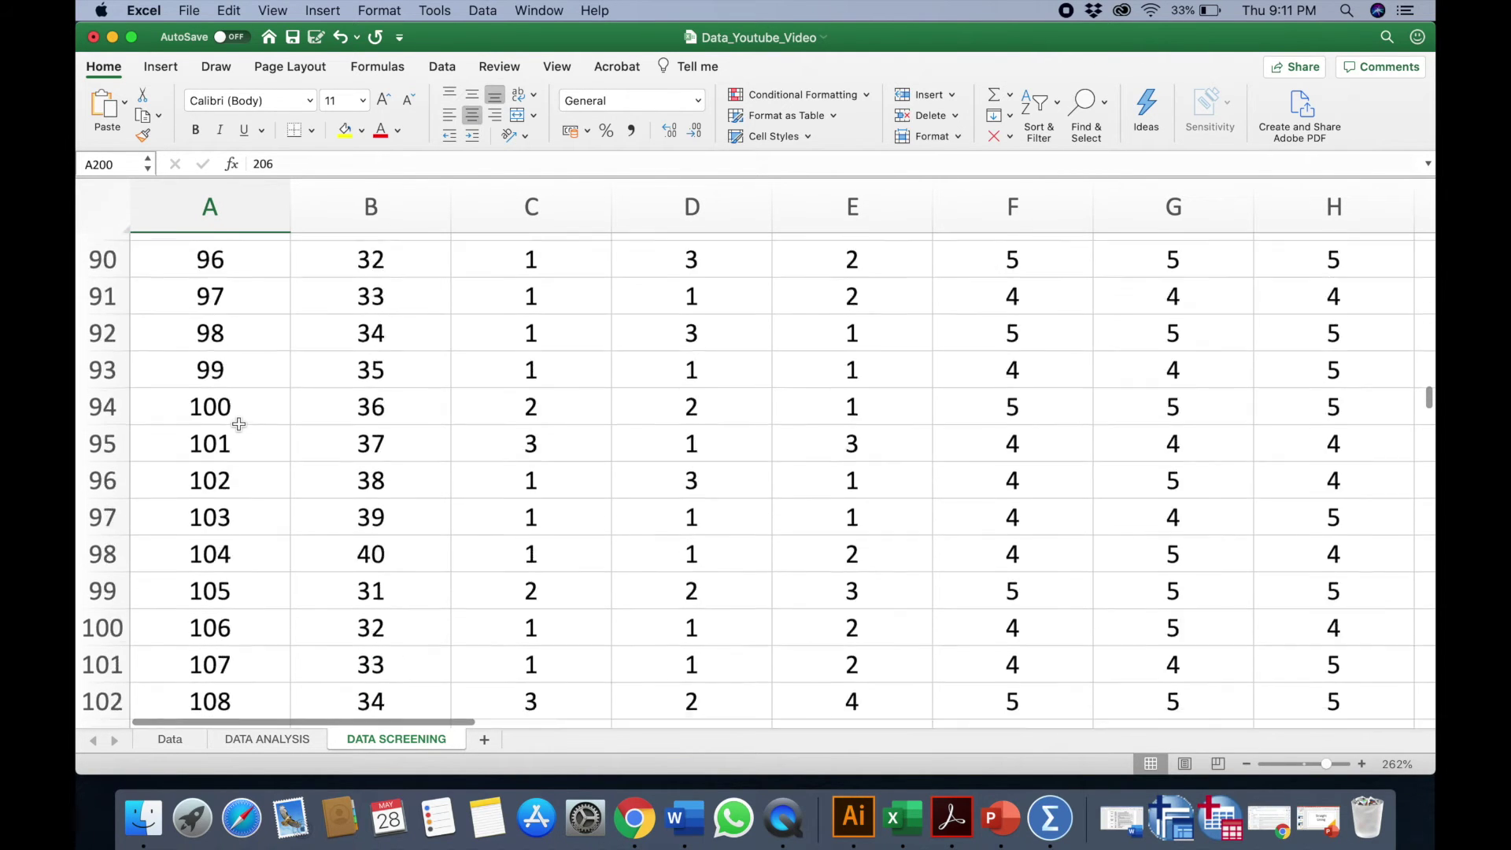
scroll(239, 426, down, 20)
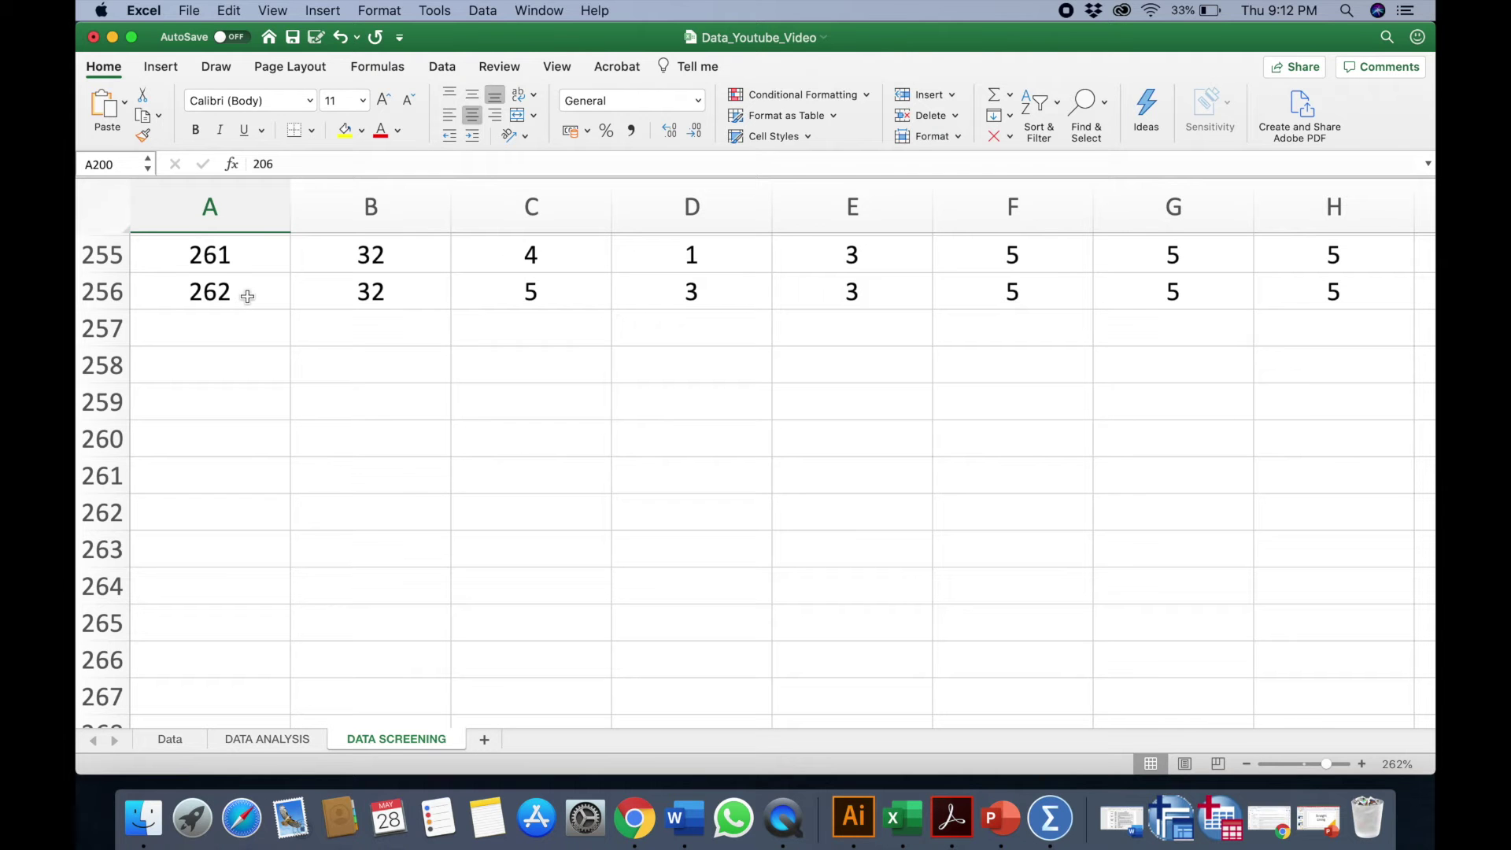
scroll(247, 296, up, 20)
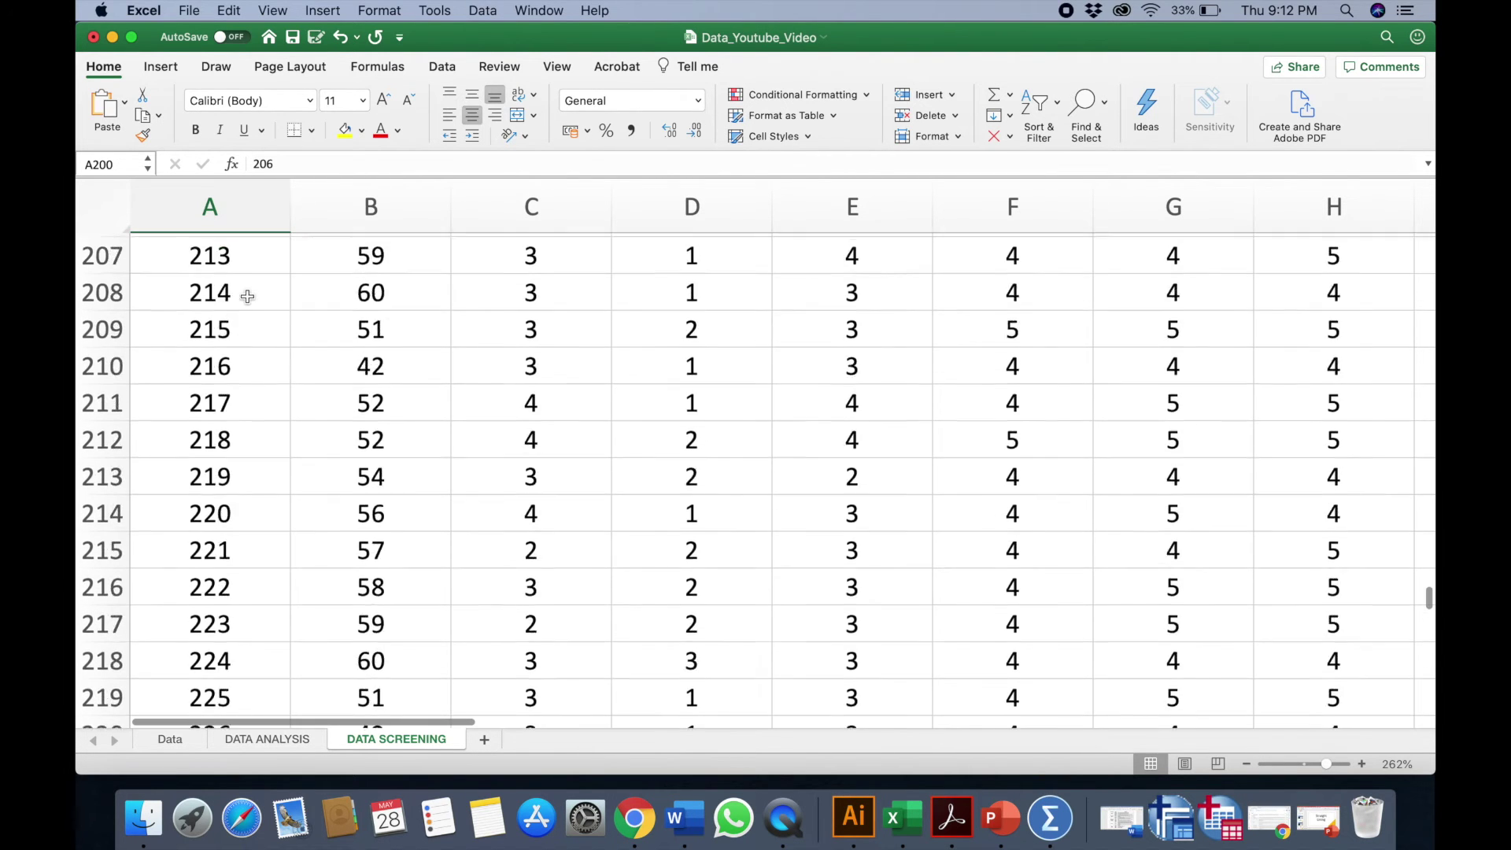
scroll(247, 296, up, 20)
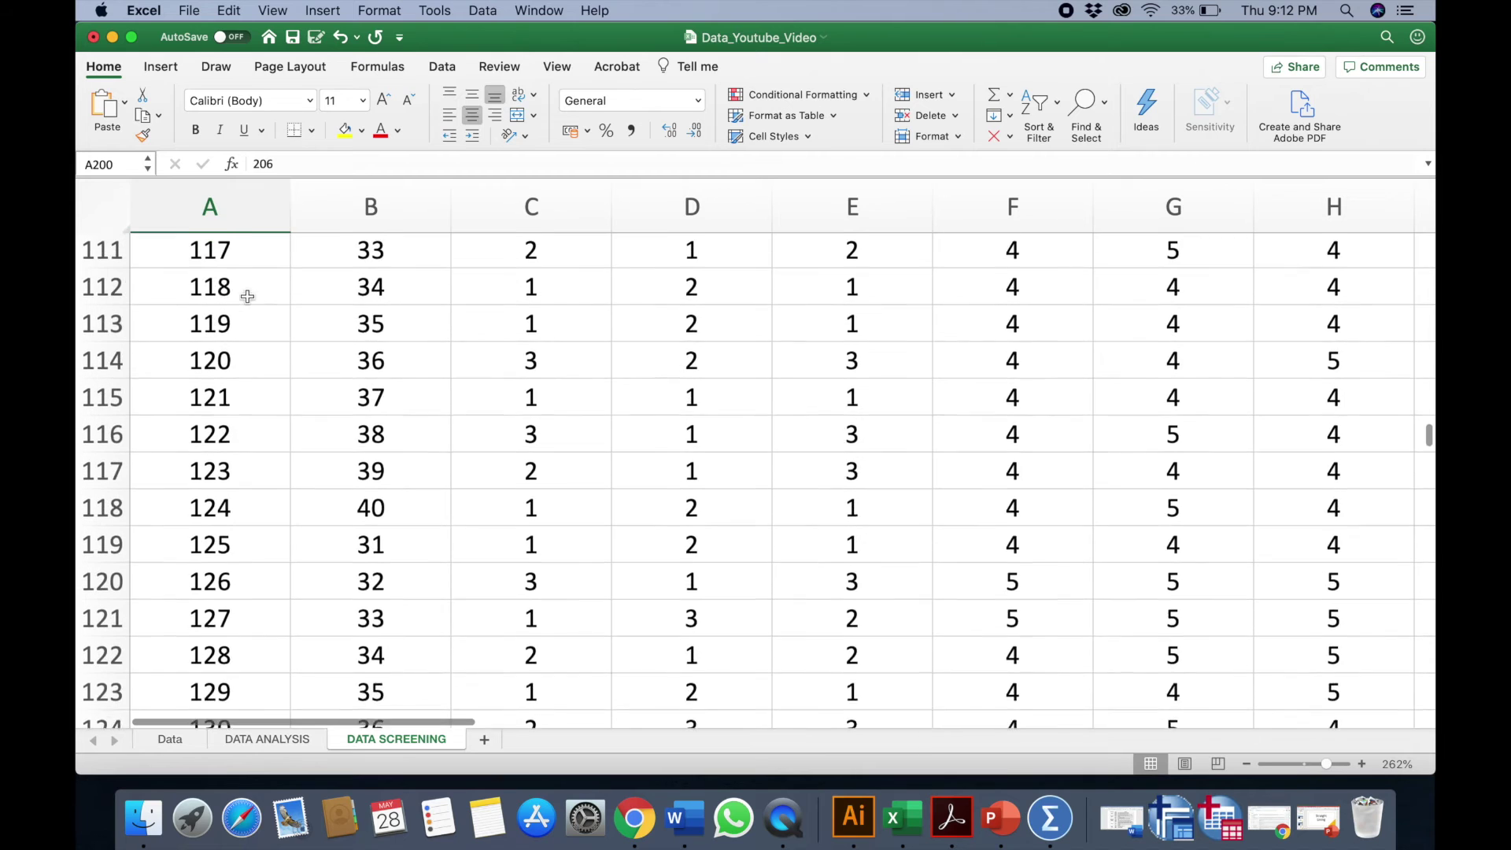
scroll(247, 296, up, 20)
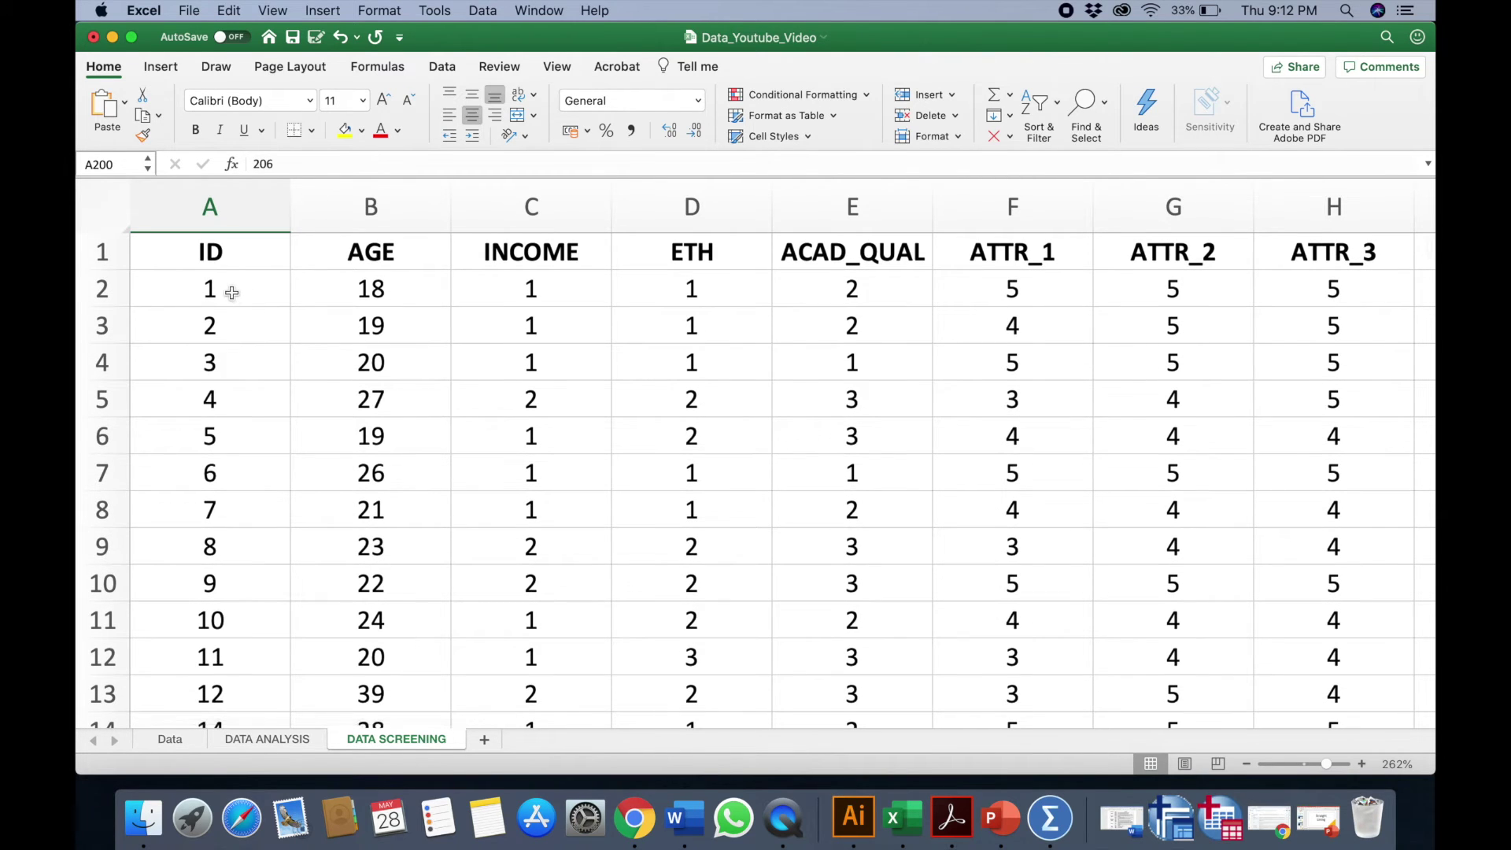
click(228, 292)
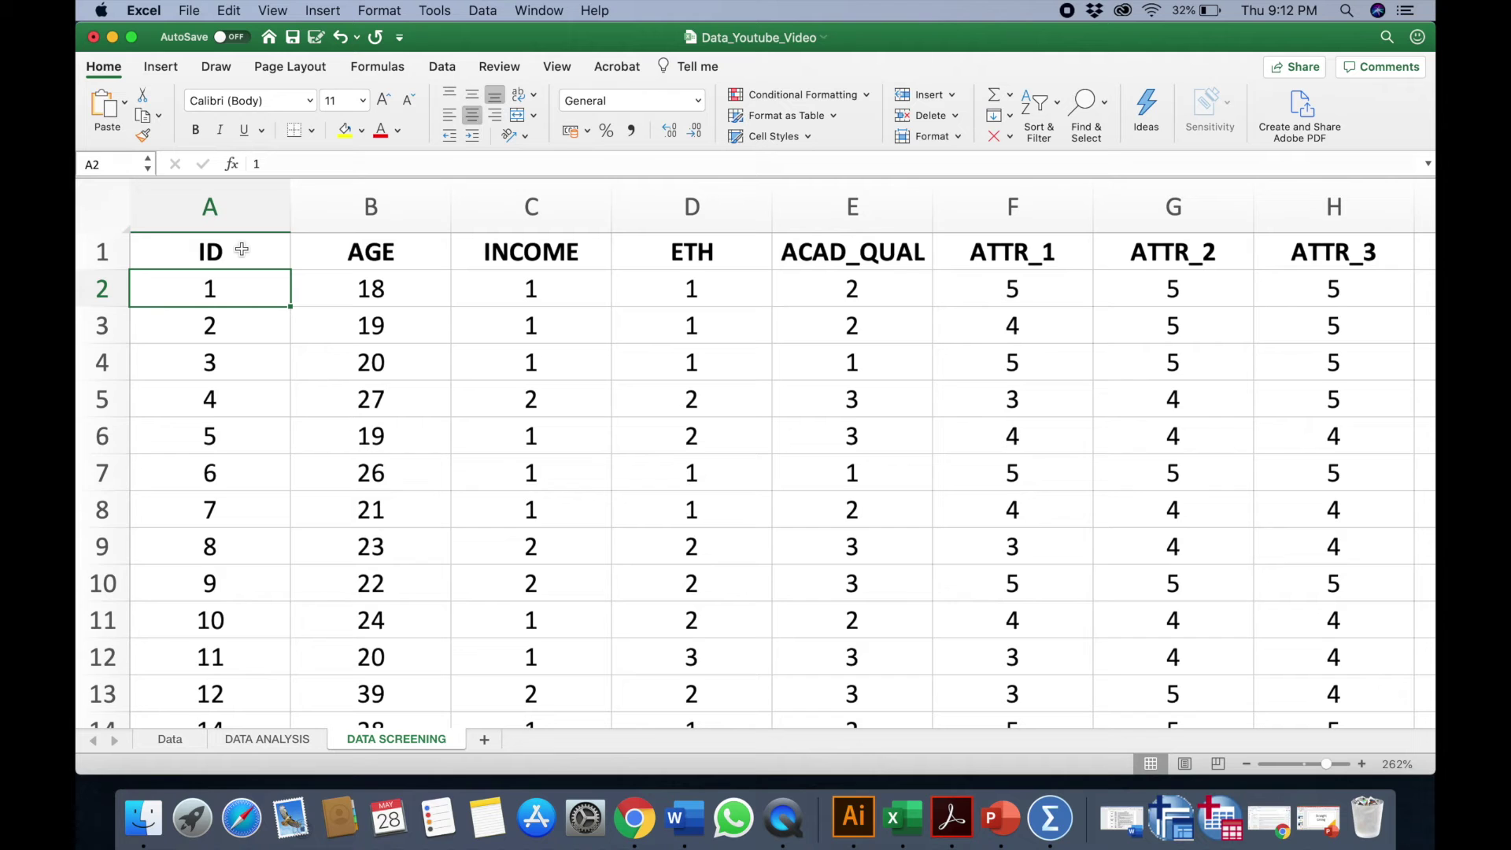
Fill A2:A256 with a linear column series, step 1, renumbering IDs 1 to 255
key(super+shift+Down)
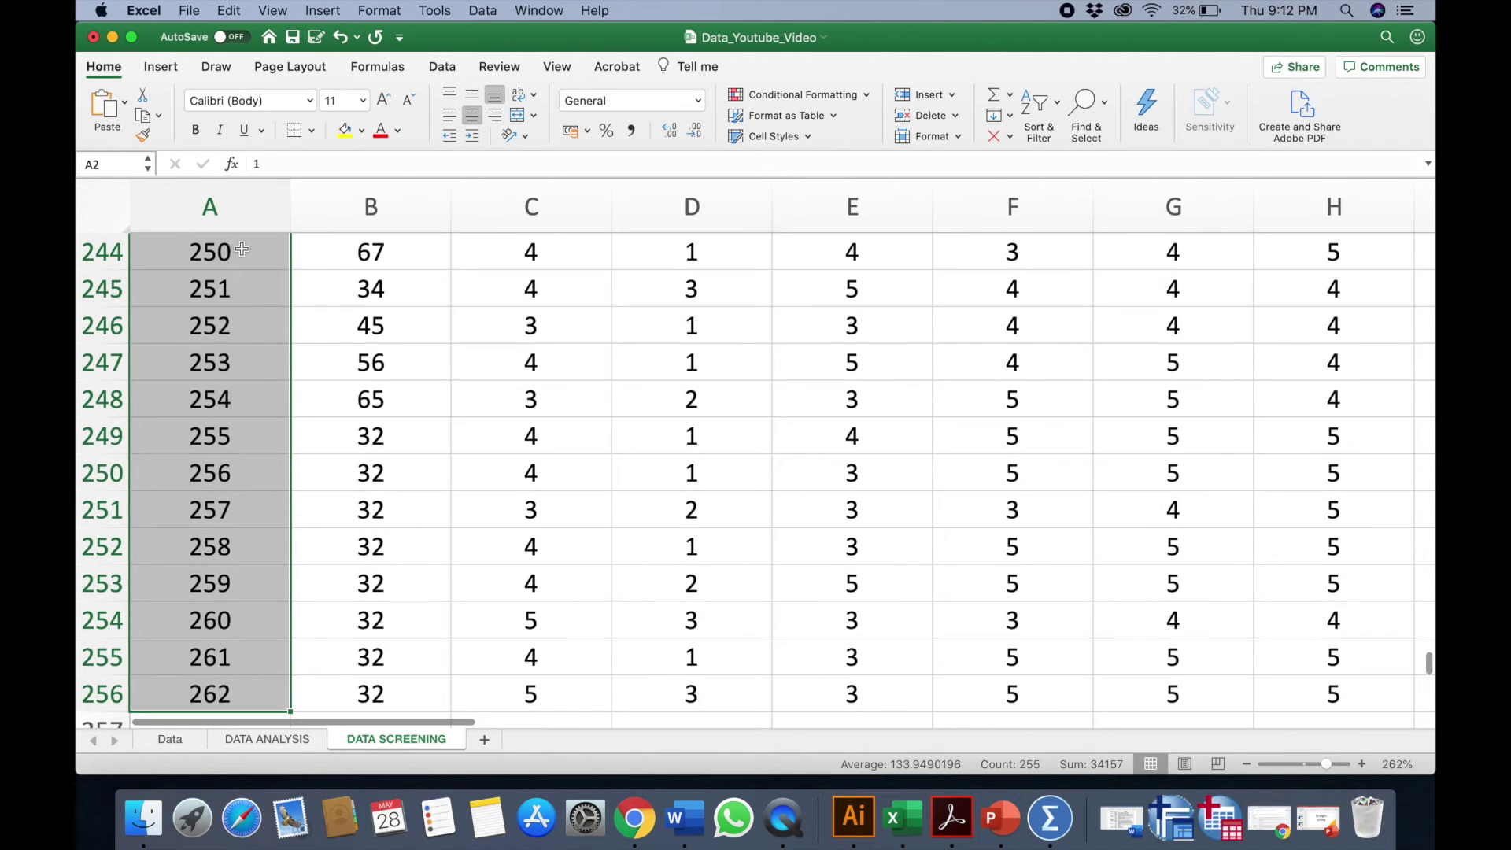
scroll(210, 416, up, 15)
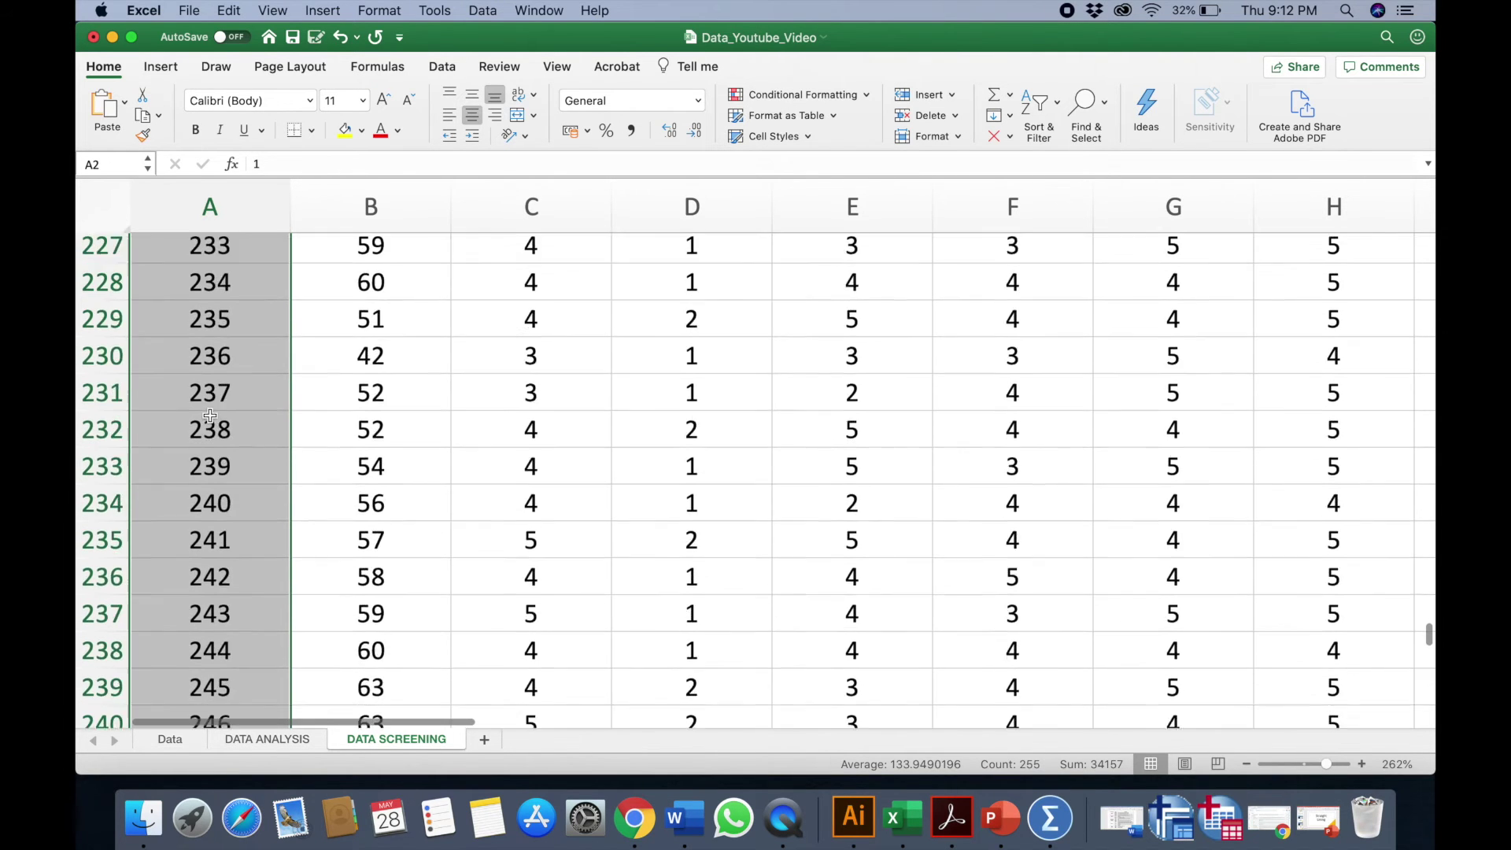
scroll(210, 415, up, 20)
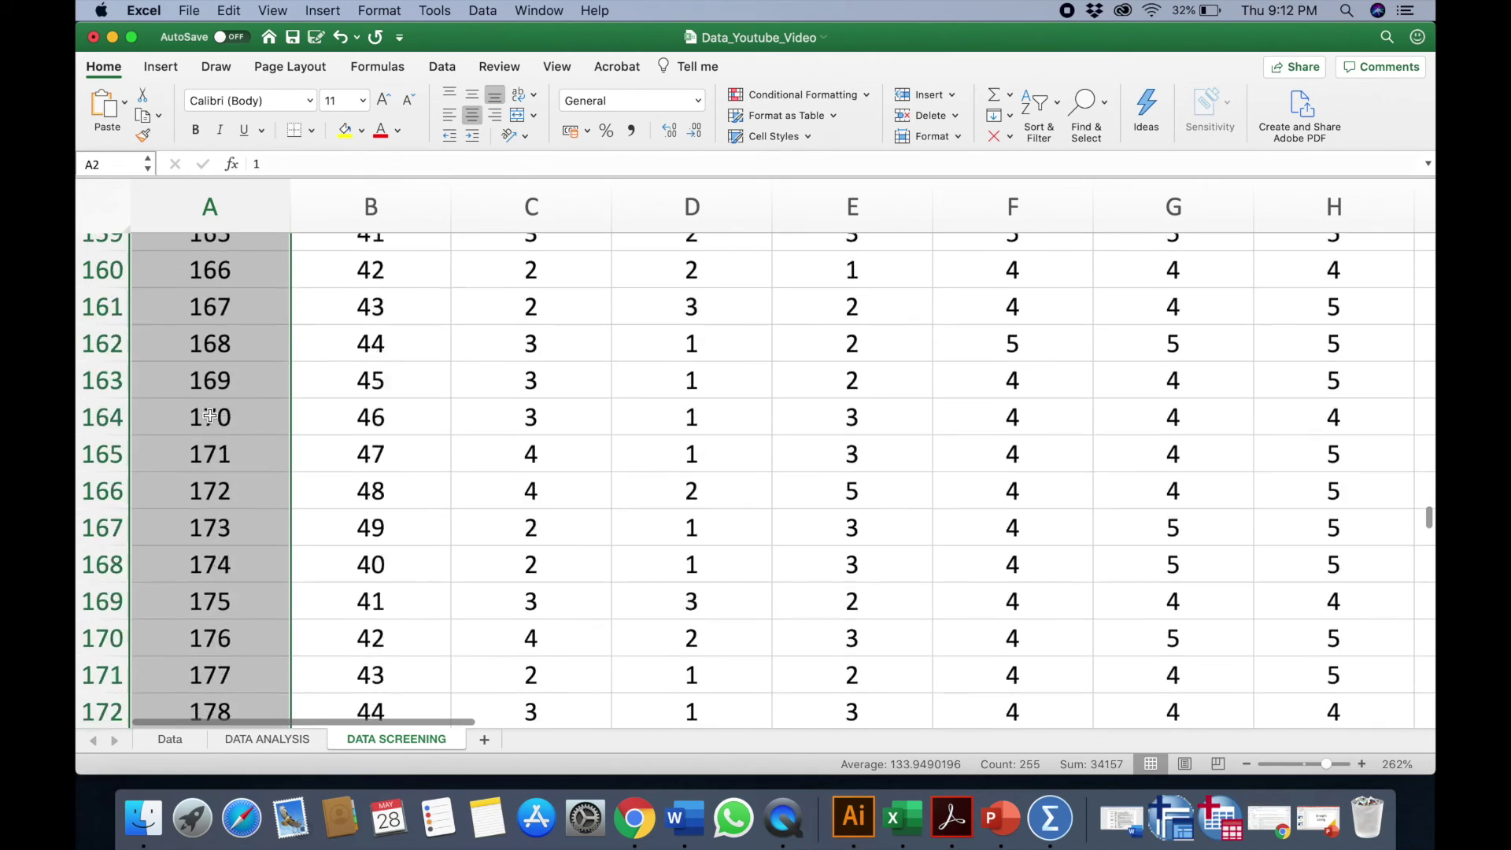
scroll(210, 416, up, 20)
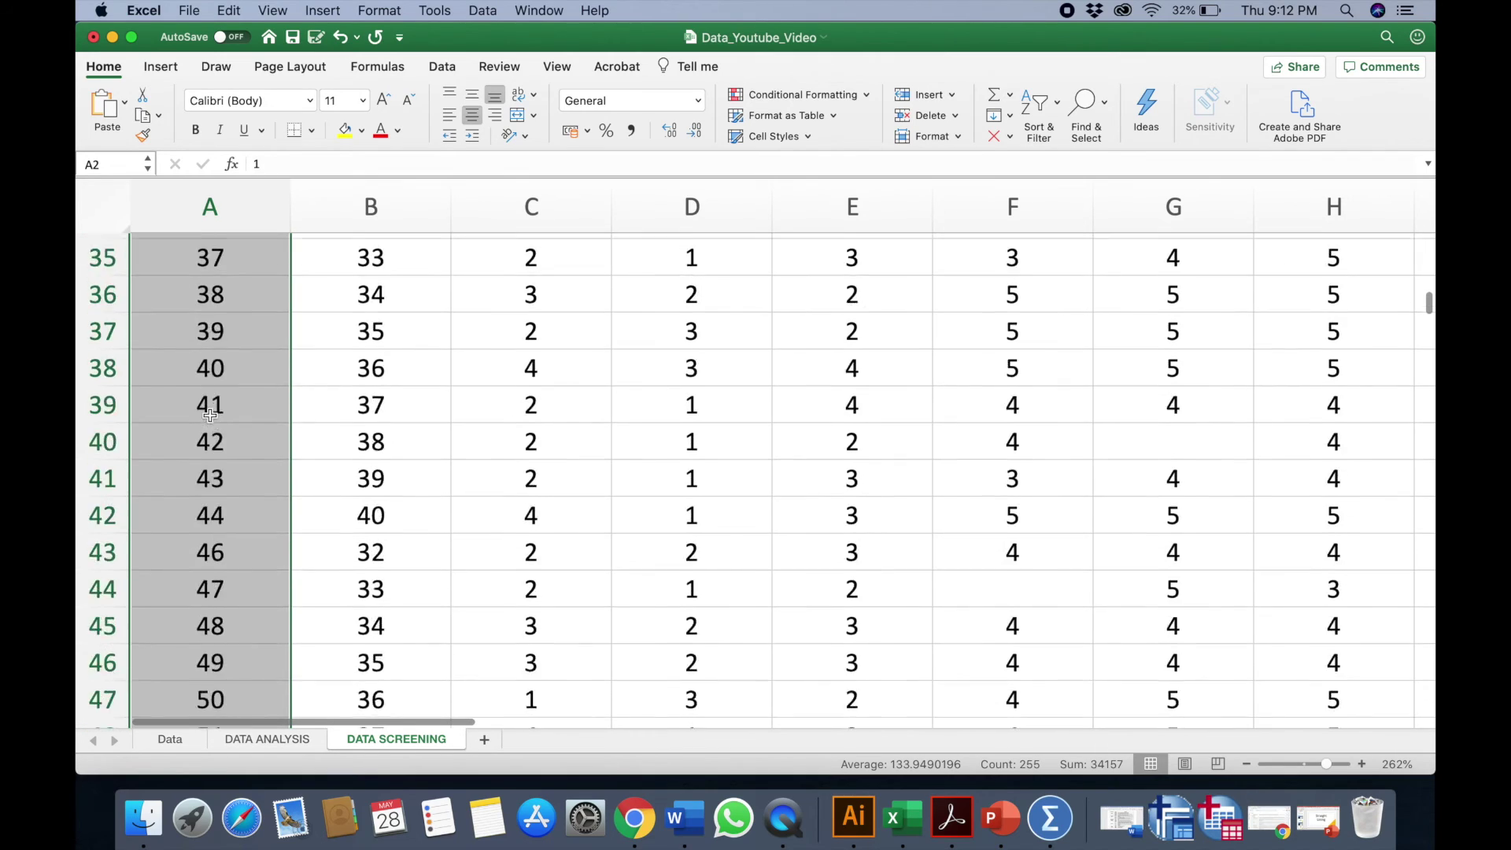
click(1009, 118)
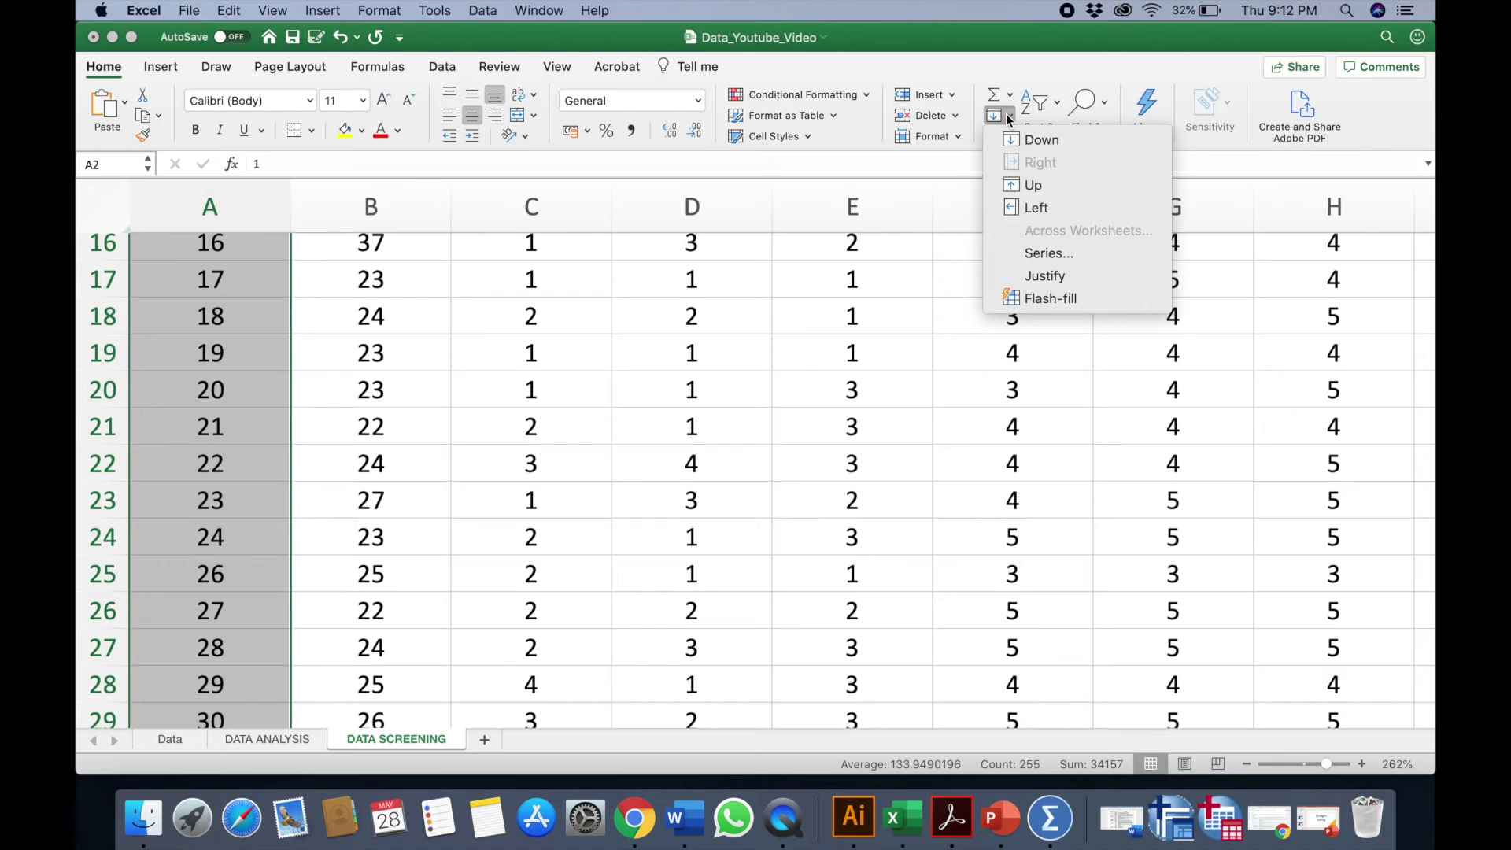
click(1041, 253)
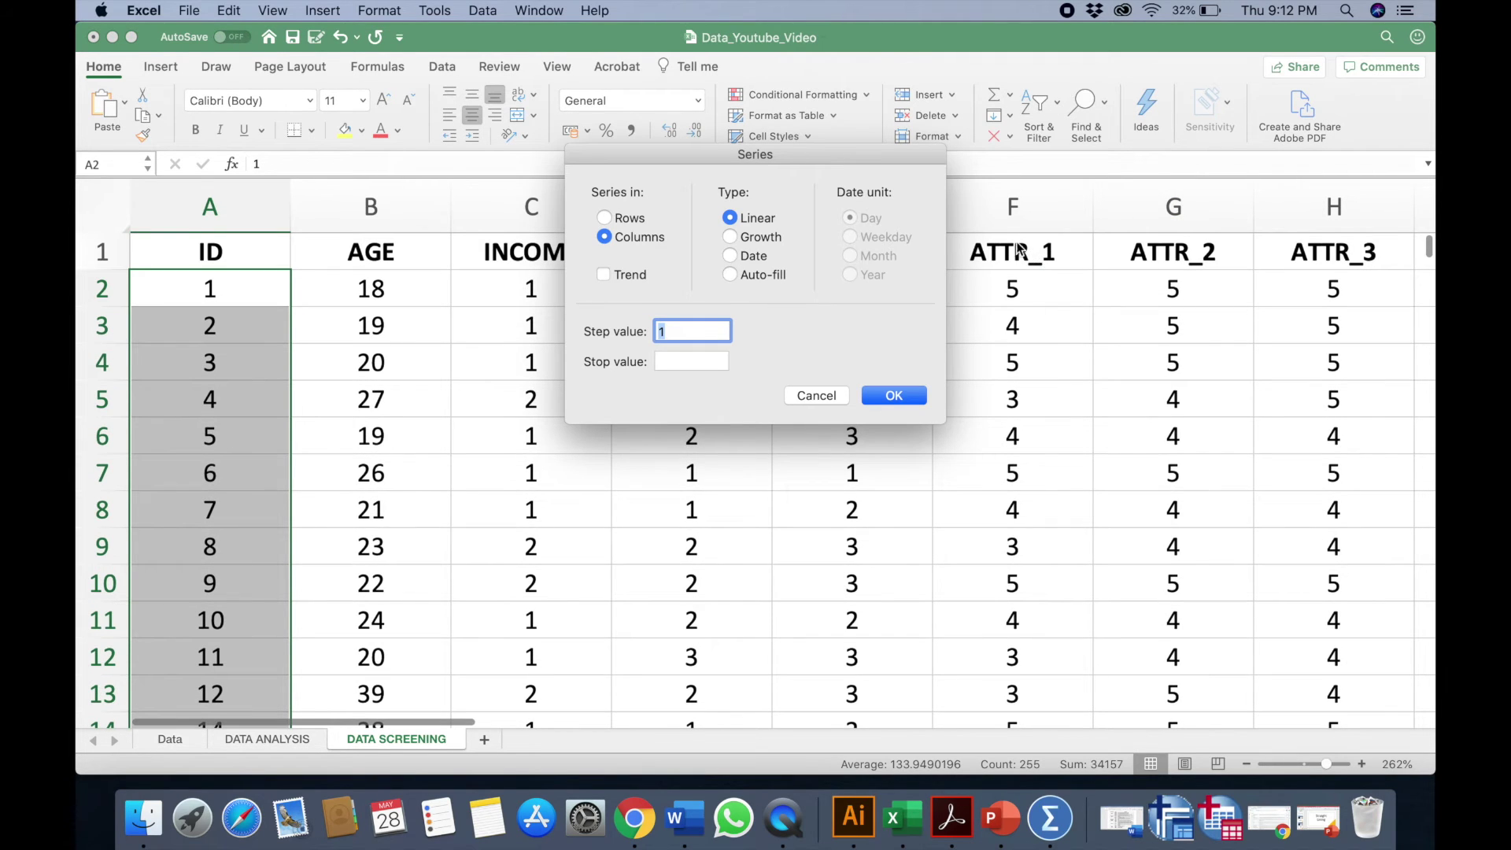
click(893, 395)
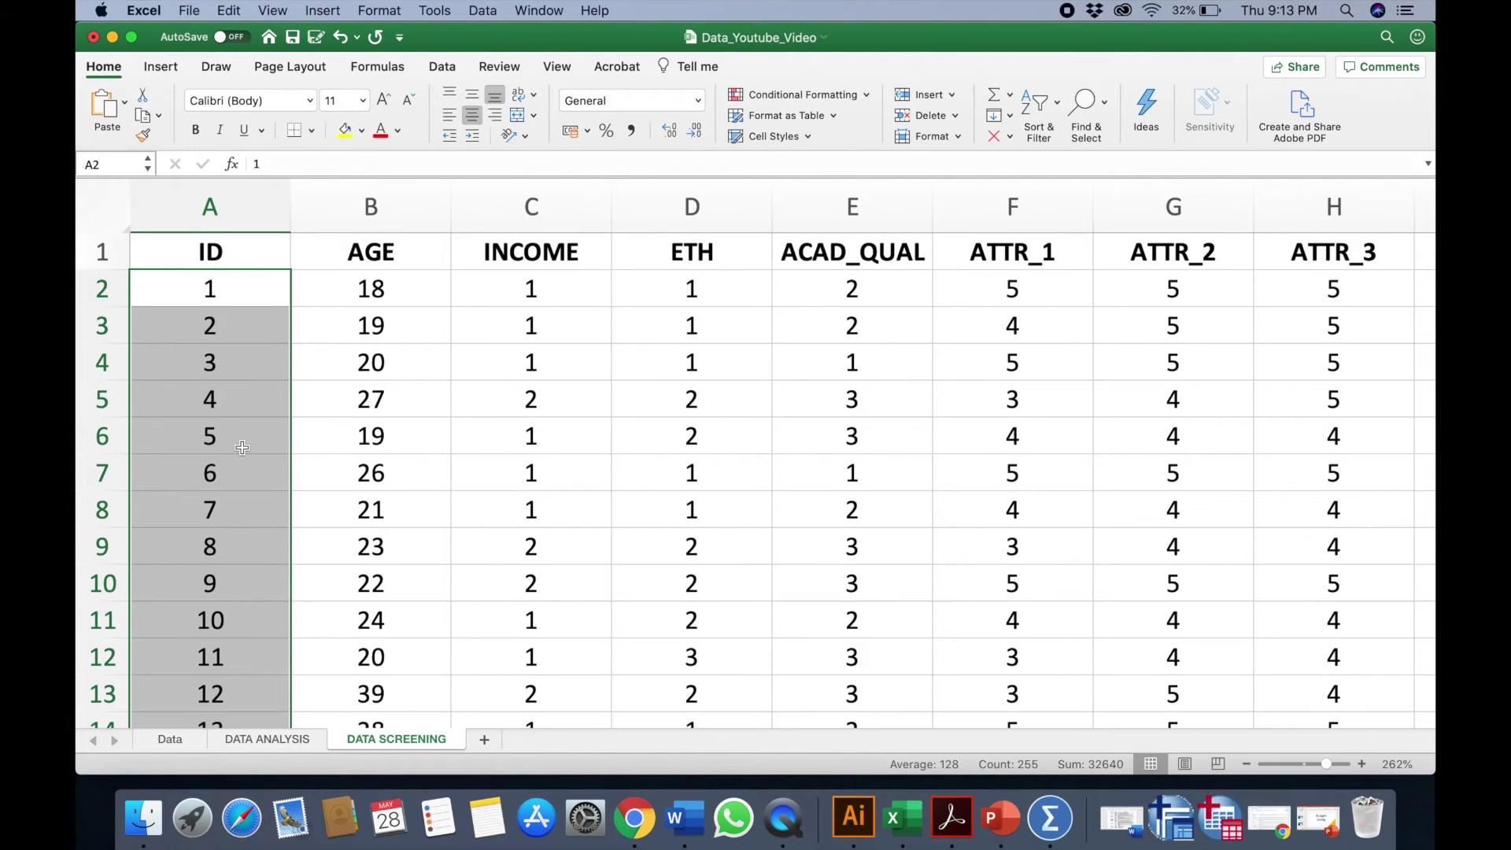
scroll(236, 433, down, 10)
scroll(241, 447, down, 20)
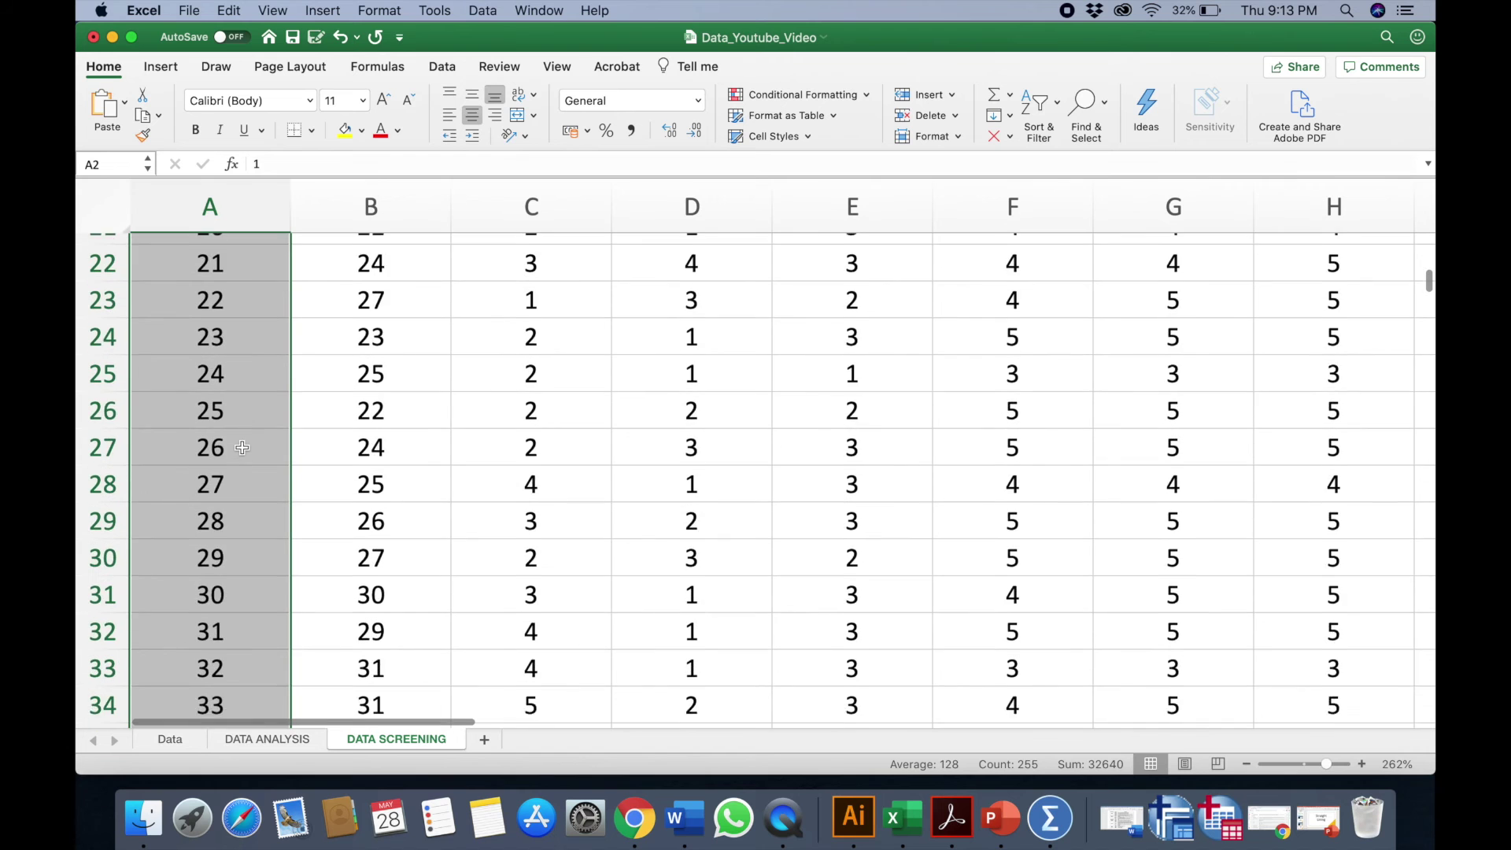
scroll(242, 447, down, 15)
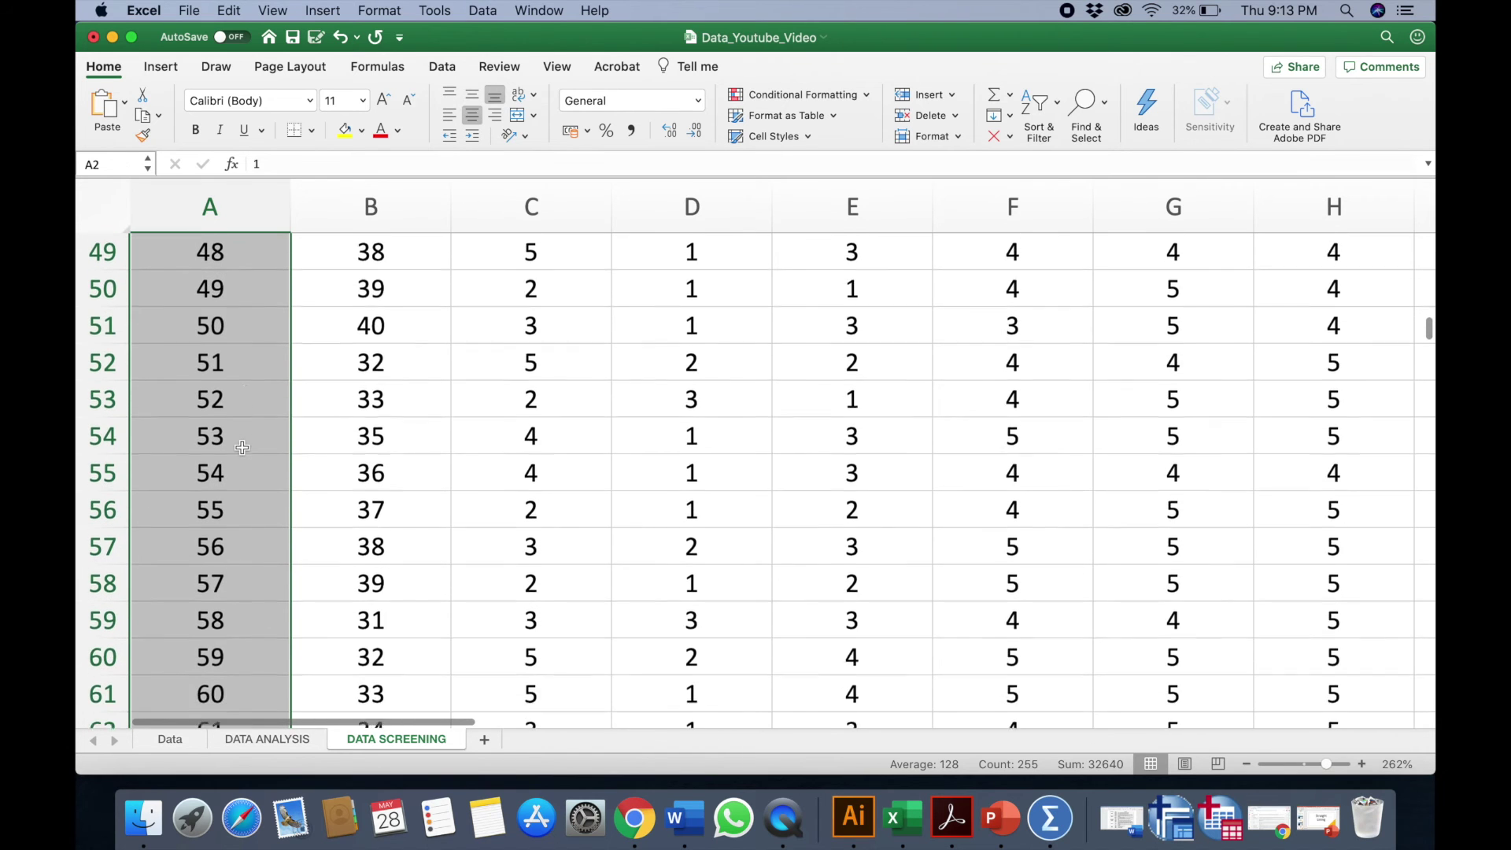
scroll(241, 447, up, 1)
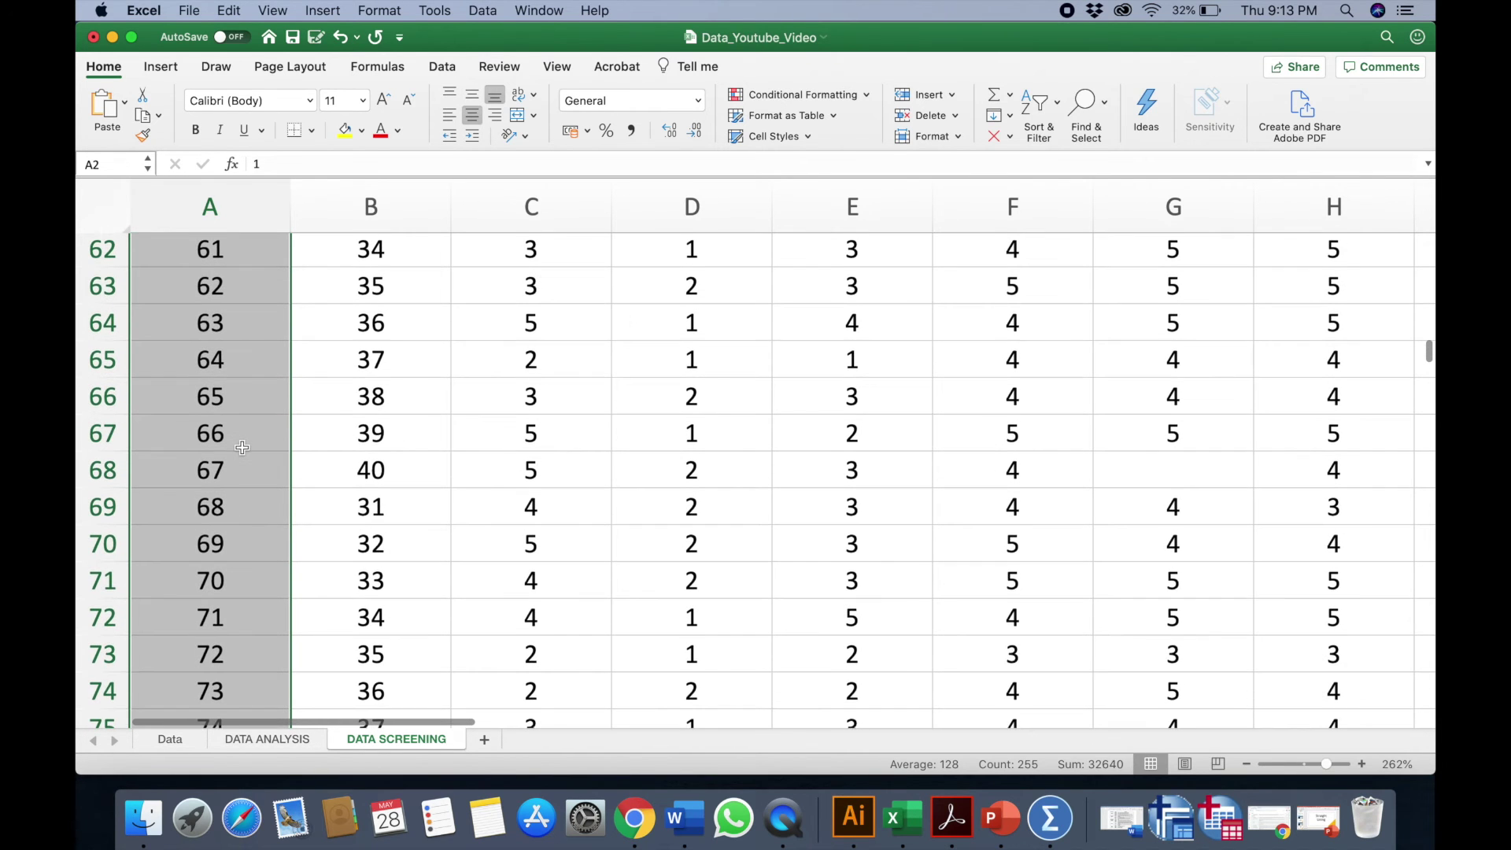
scroll(242, 447, up, 1)
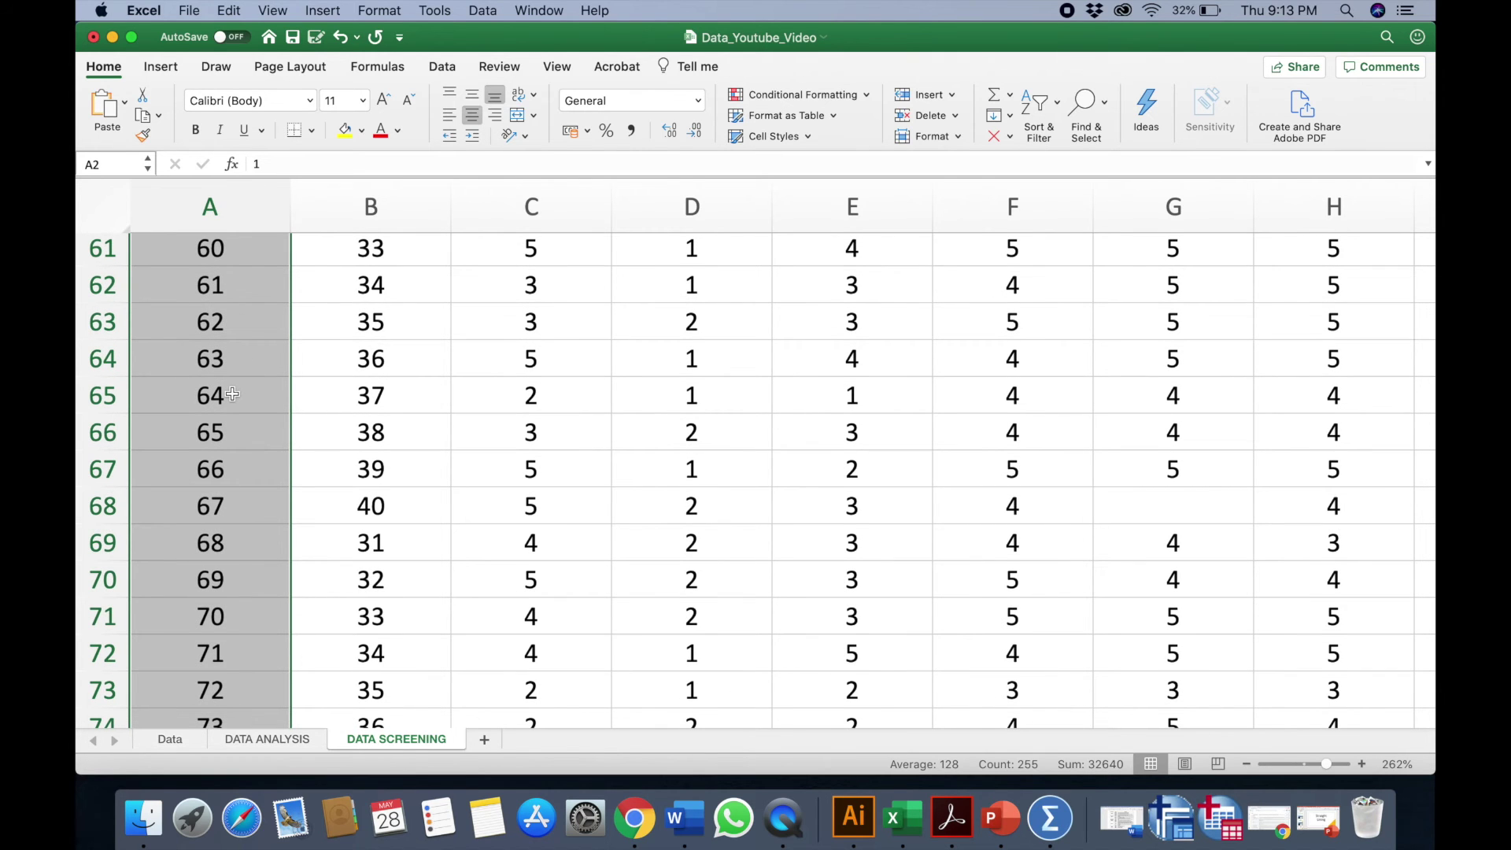
scroll(233, 394, down, 1)
scroll(233, 394, down, 3)
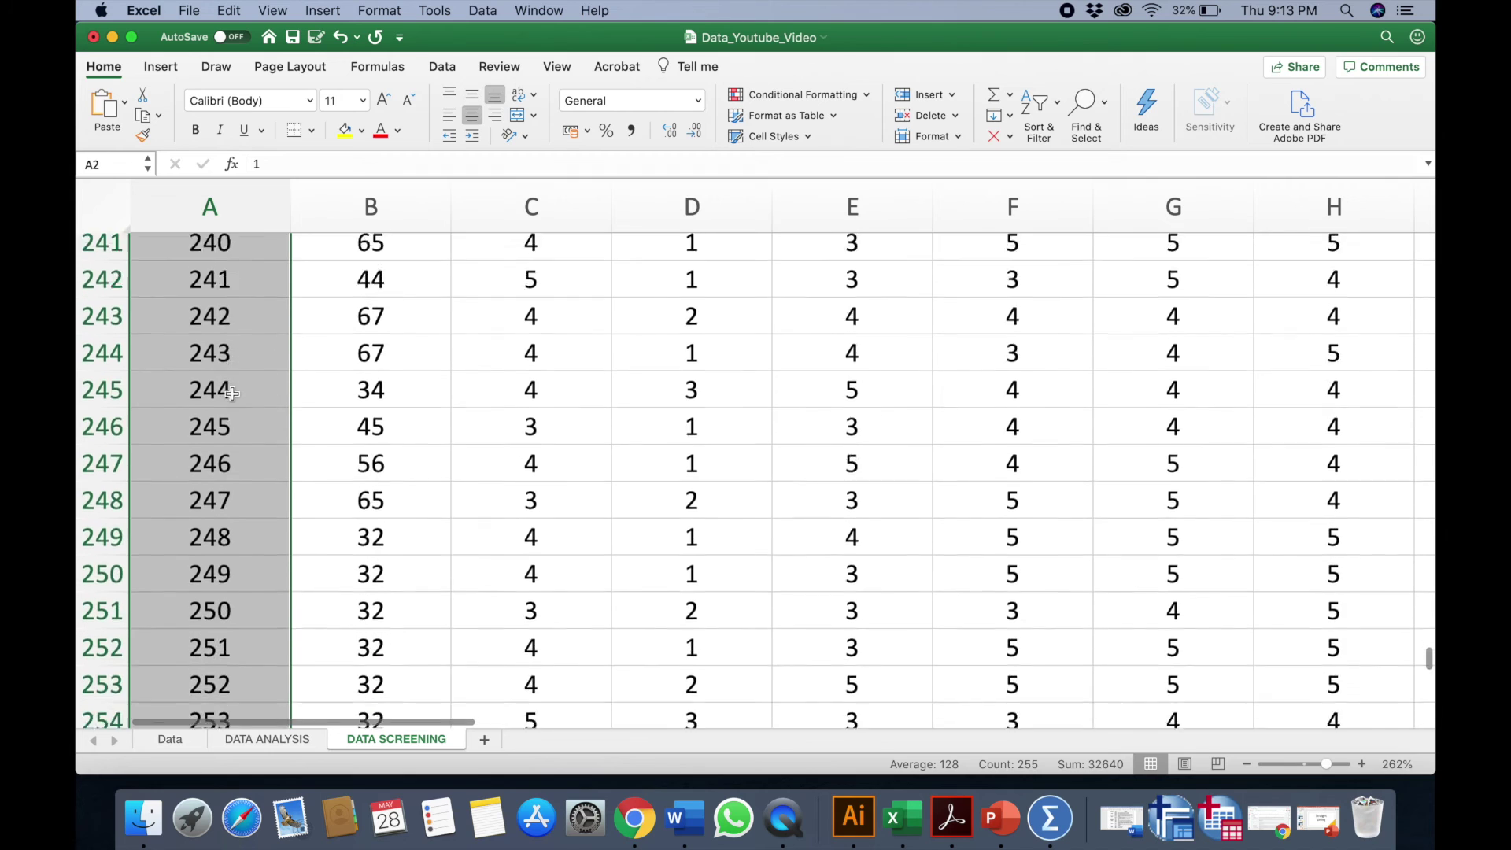
scroll(233, 394, up, 1)
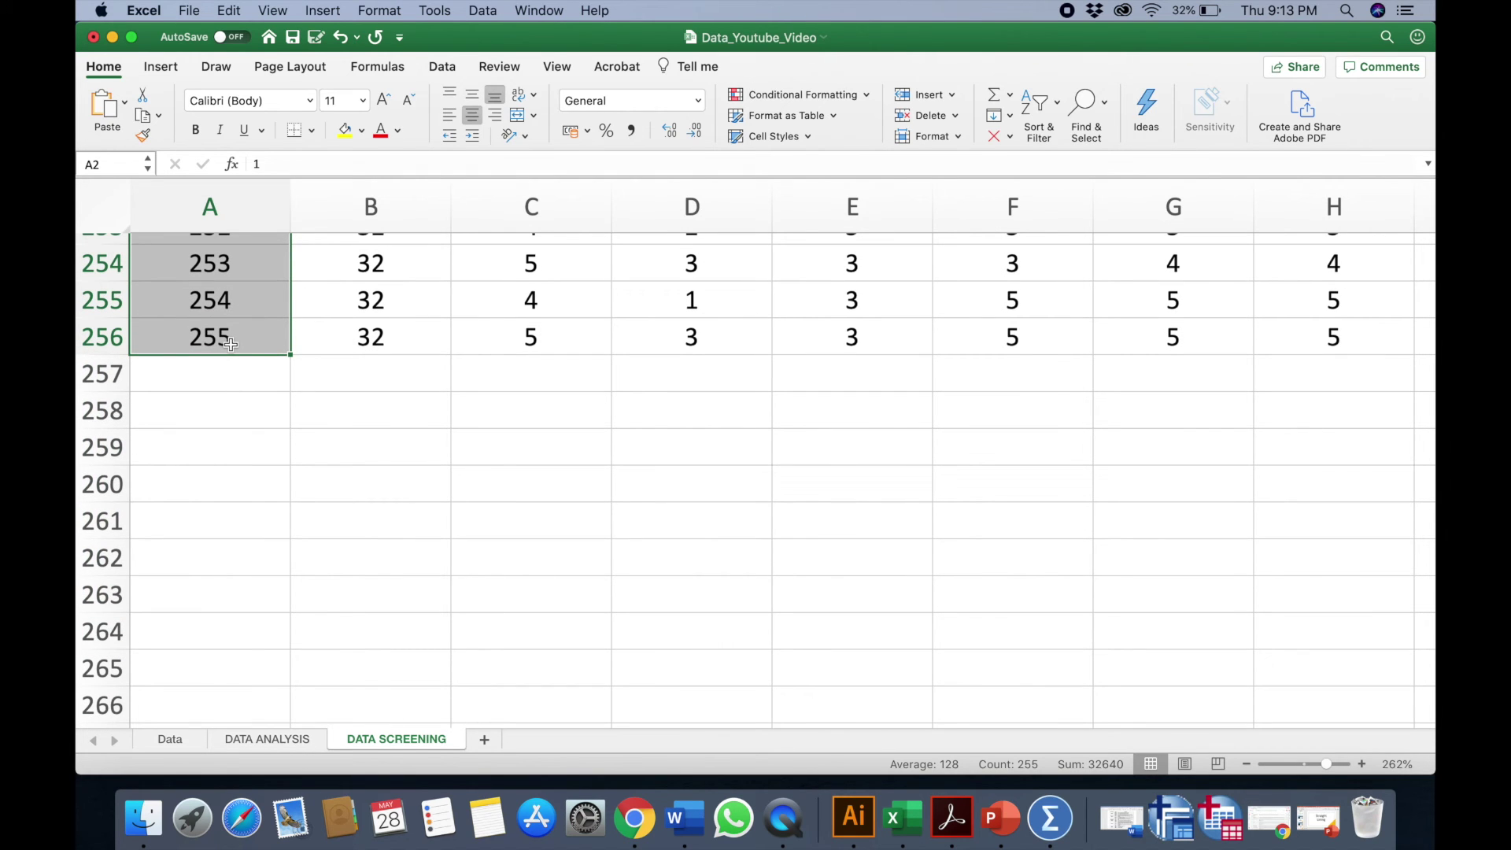
scroll(231, 344, up, 1)
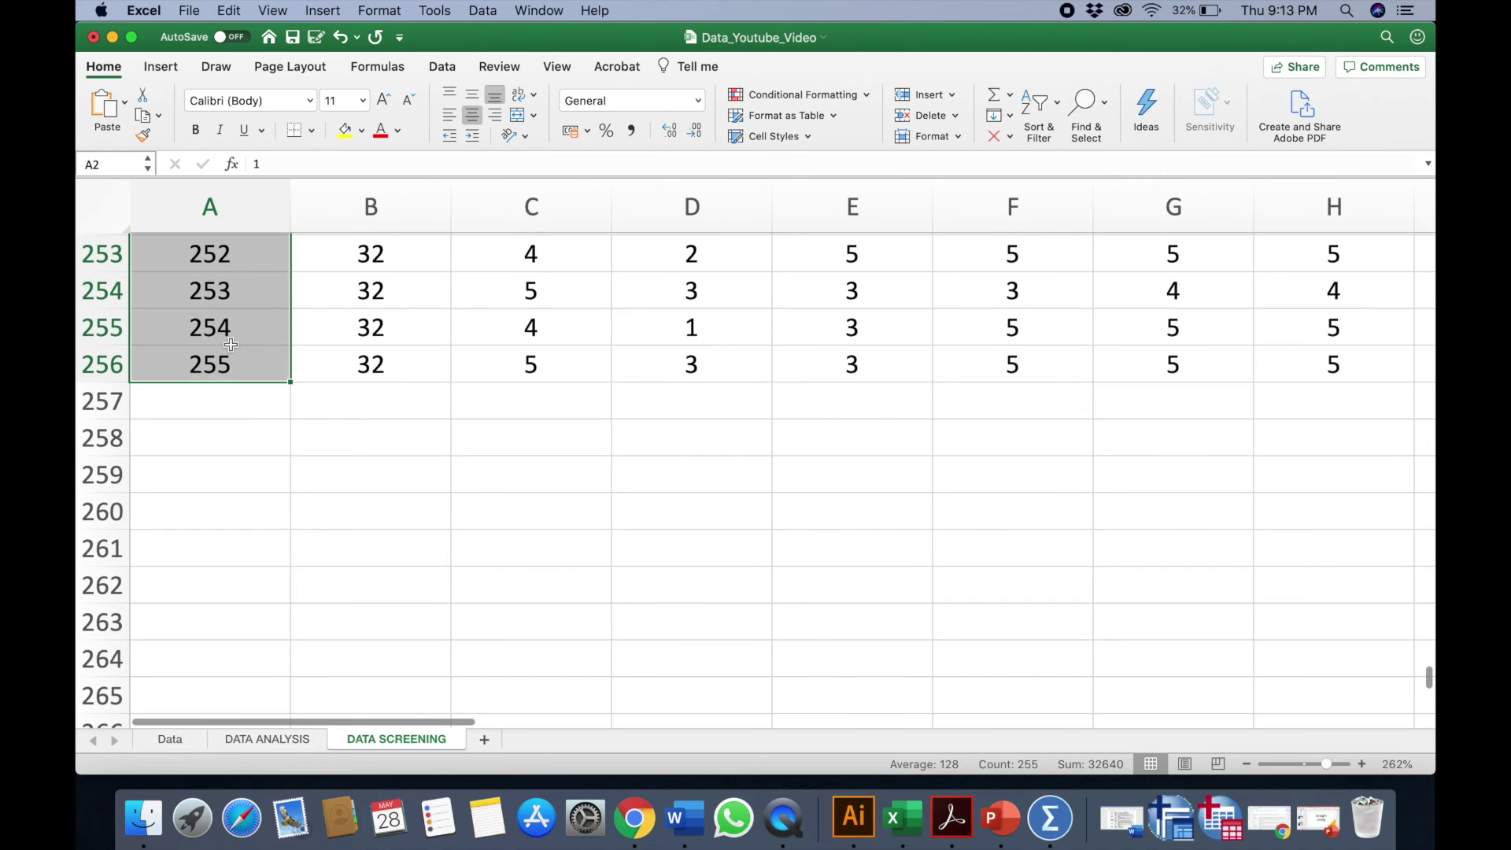
scroll(227, 349, down, 2)
scroll(228, 349, down, 5)
Copy the survey data range A2:U256, excluding the header row
key(super+shift+Right)
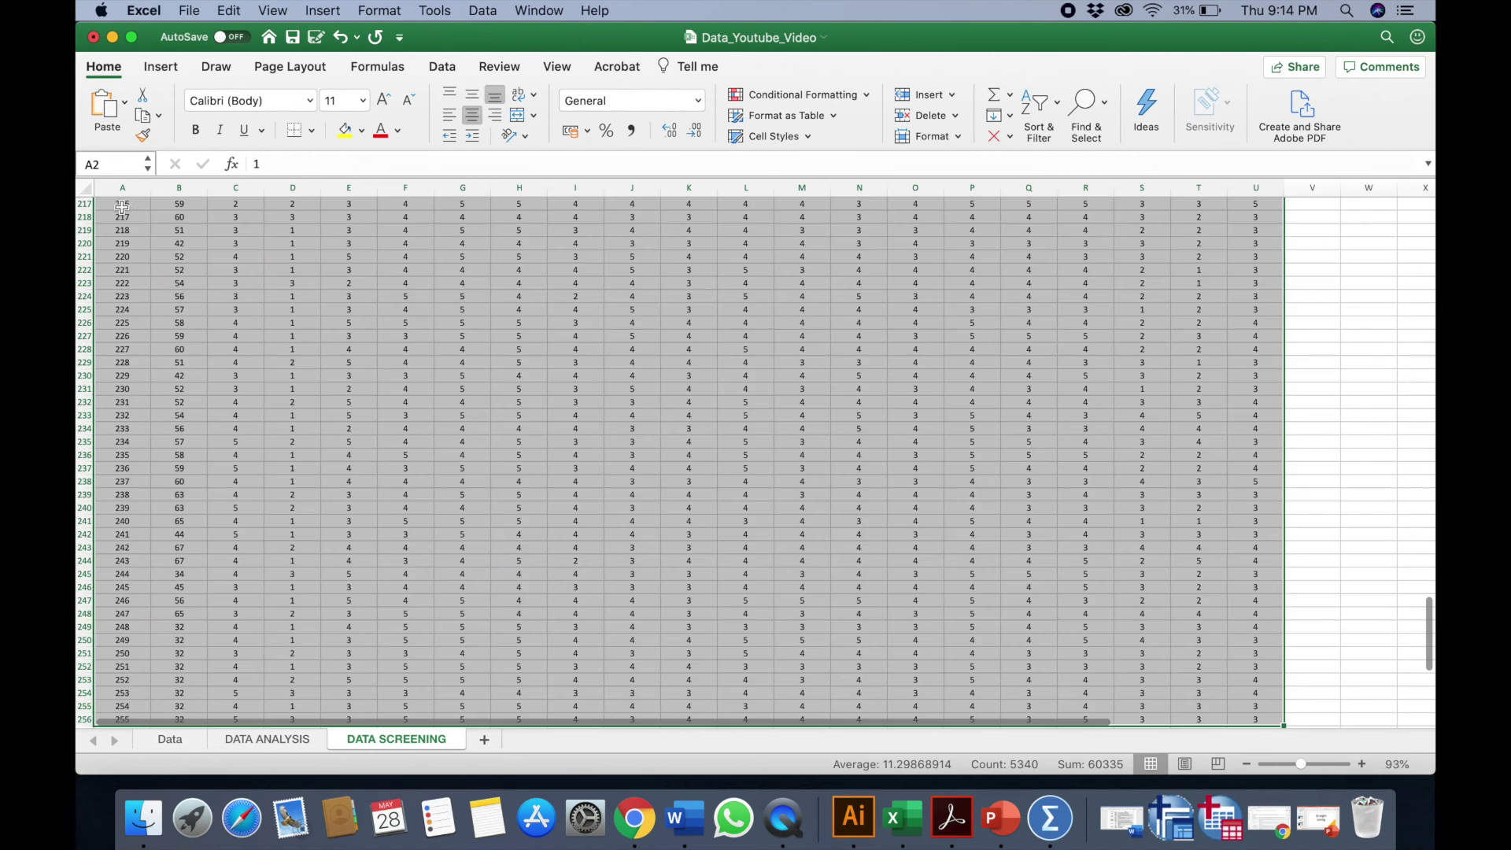
scroll(443, 317, up, 20)
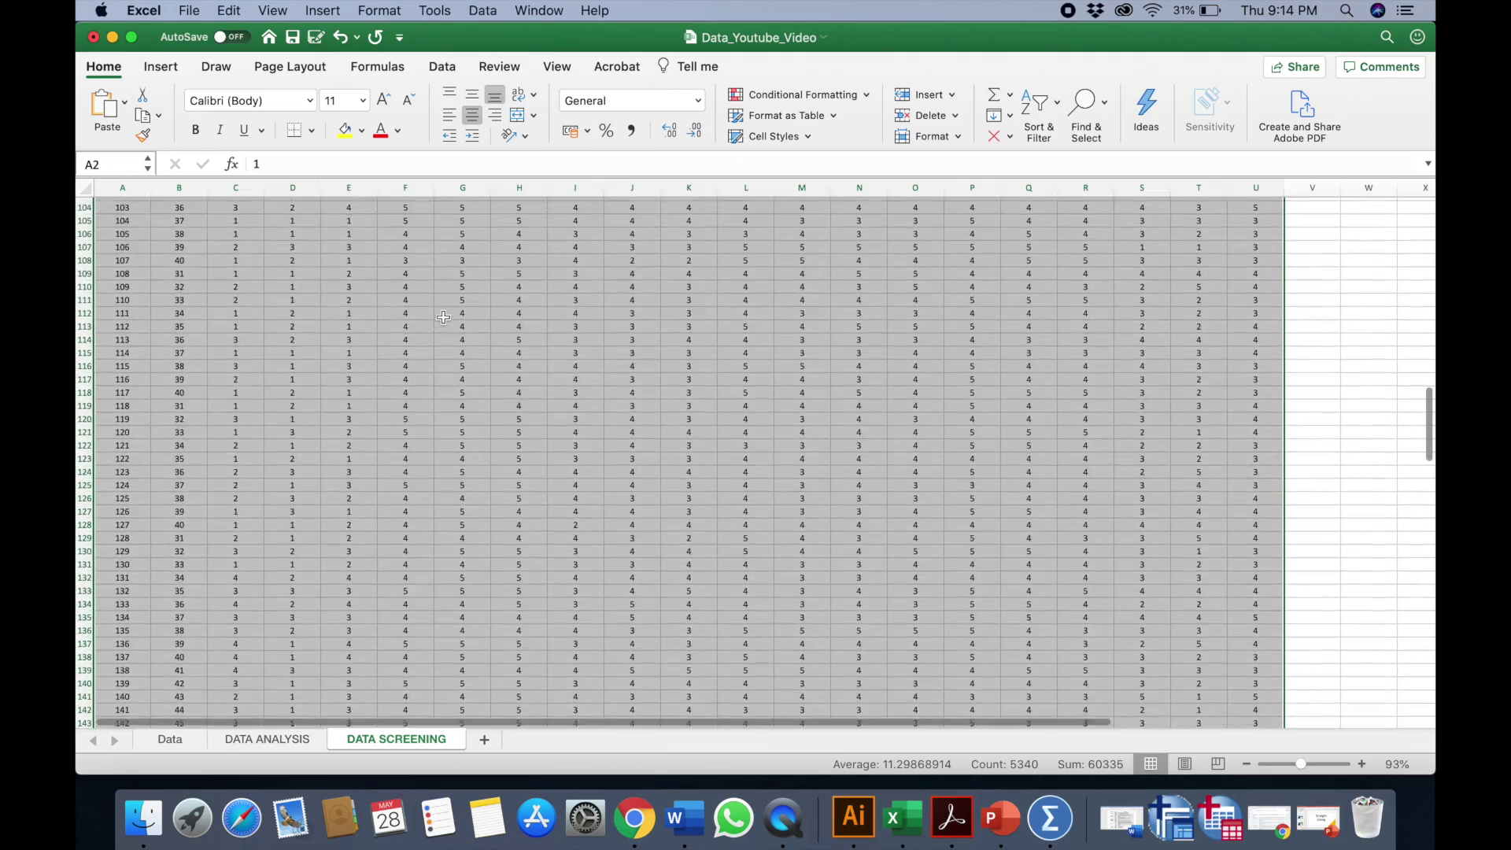
scroll(443, 317, up, 18)
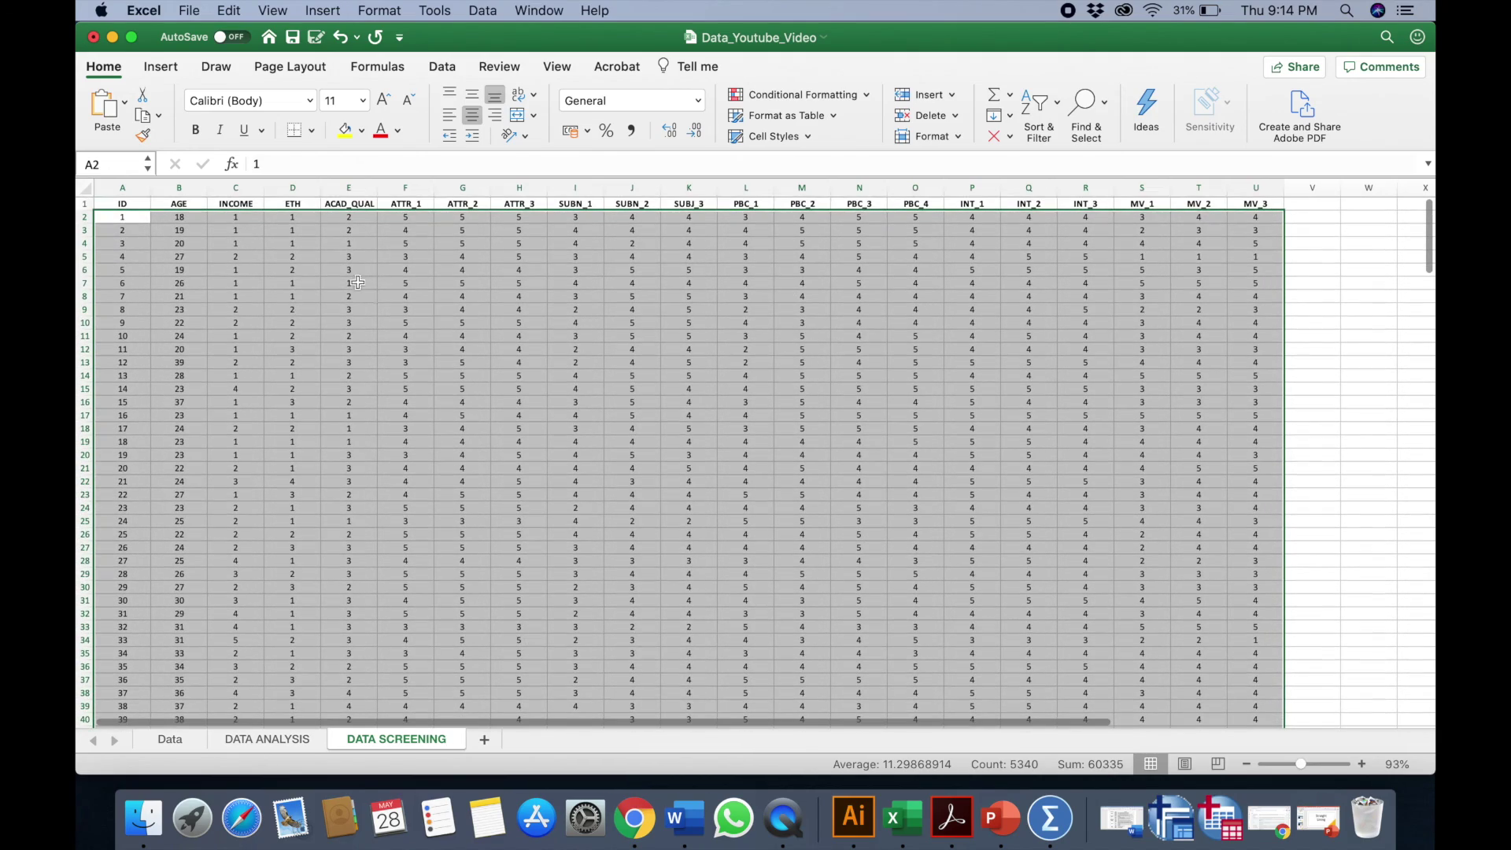
right_click(351, 276)
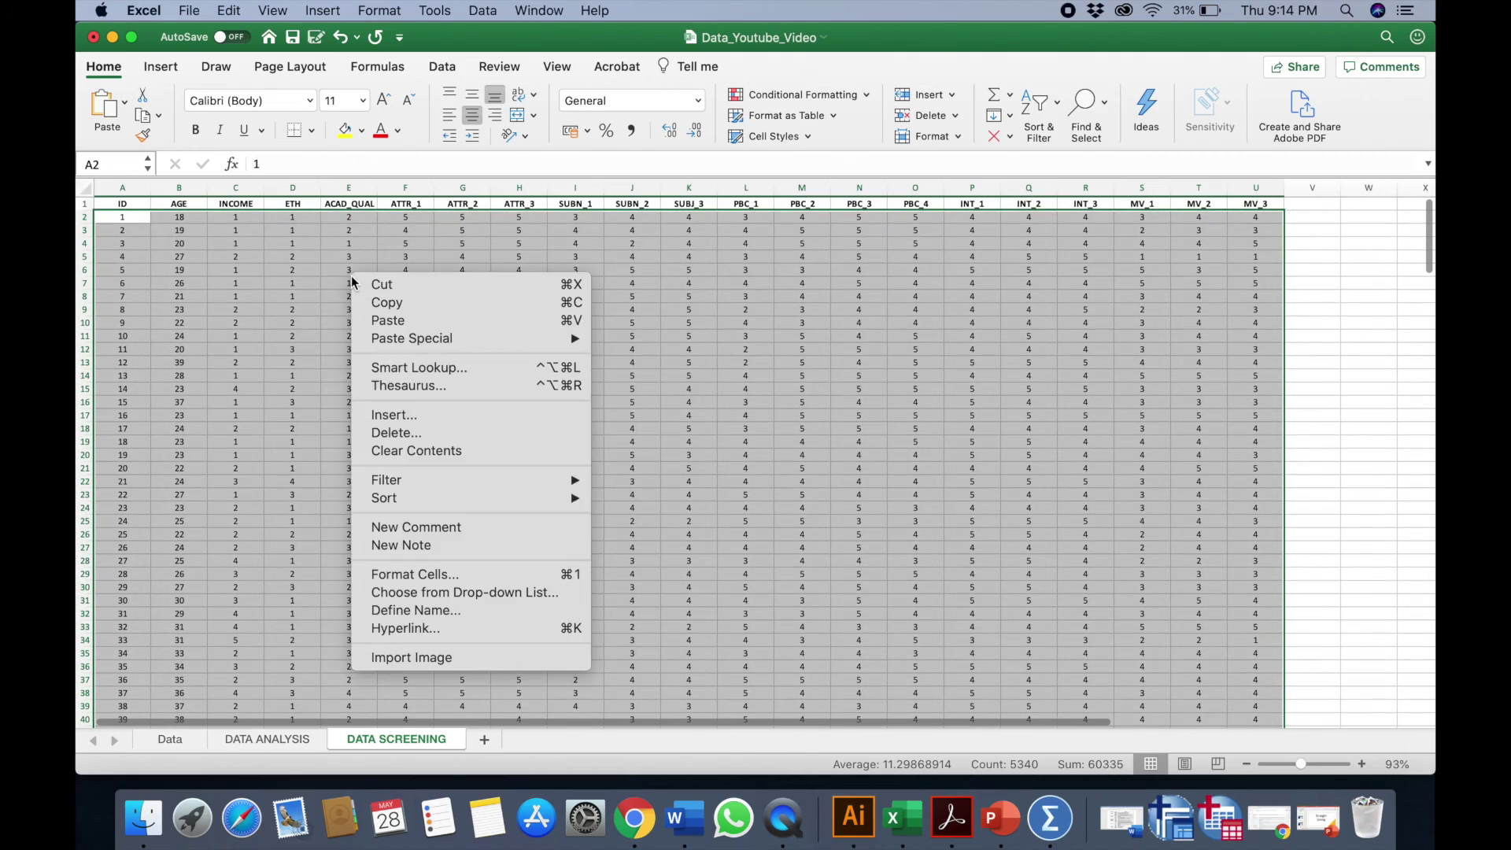
click(393, 307)
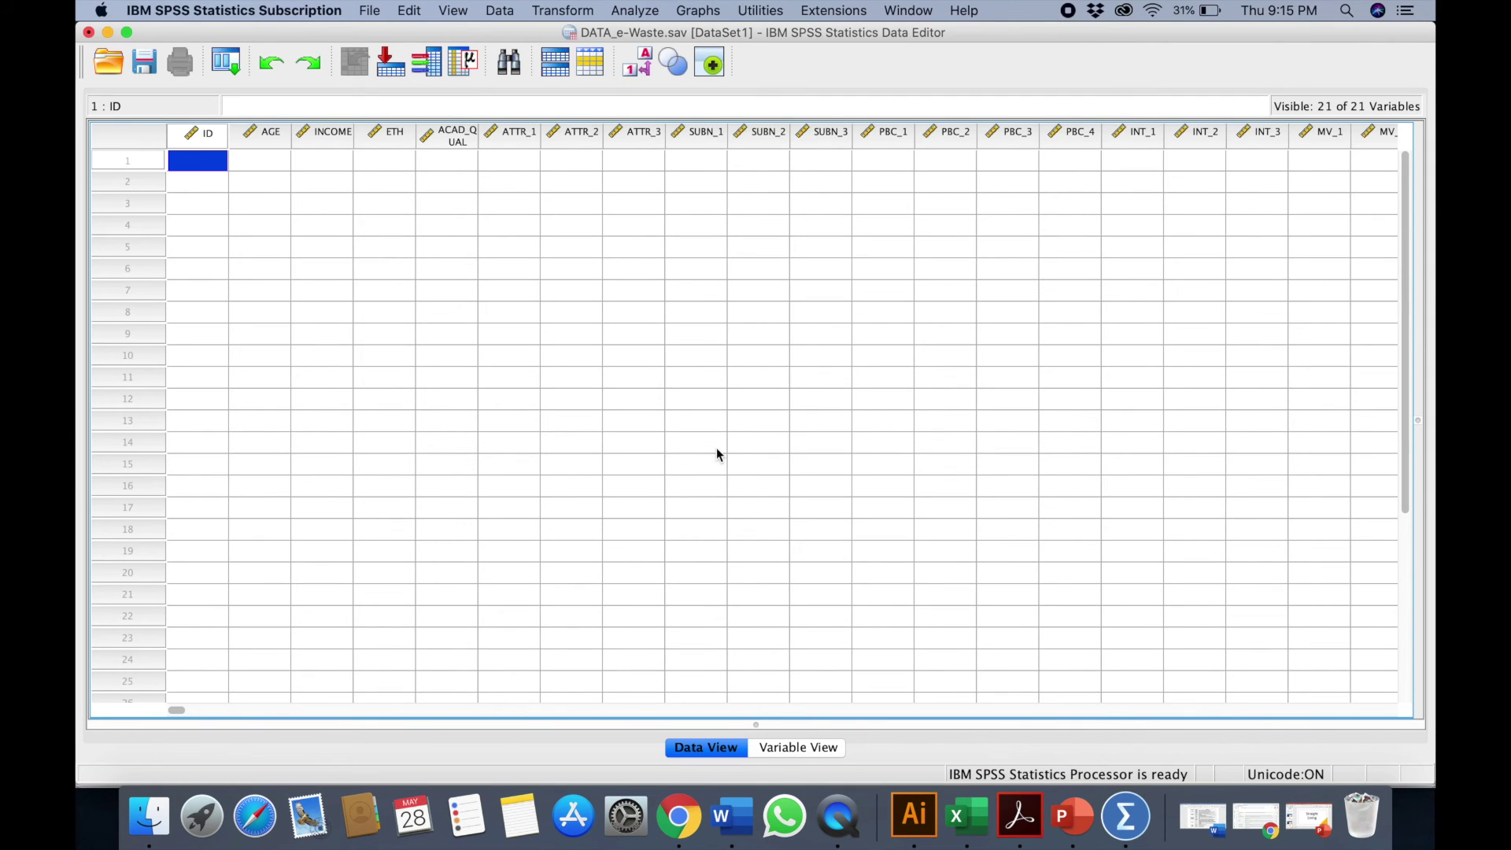
Paste the copied responses into SPSS Data View at the first ID cell, filling all 21 variables
click(825, 747)
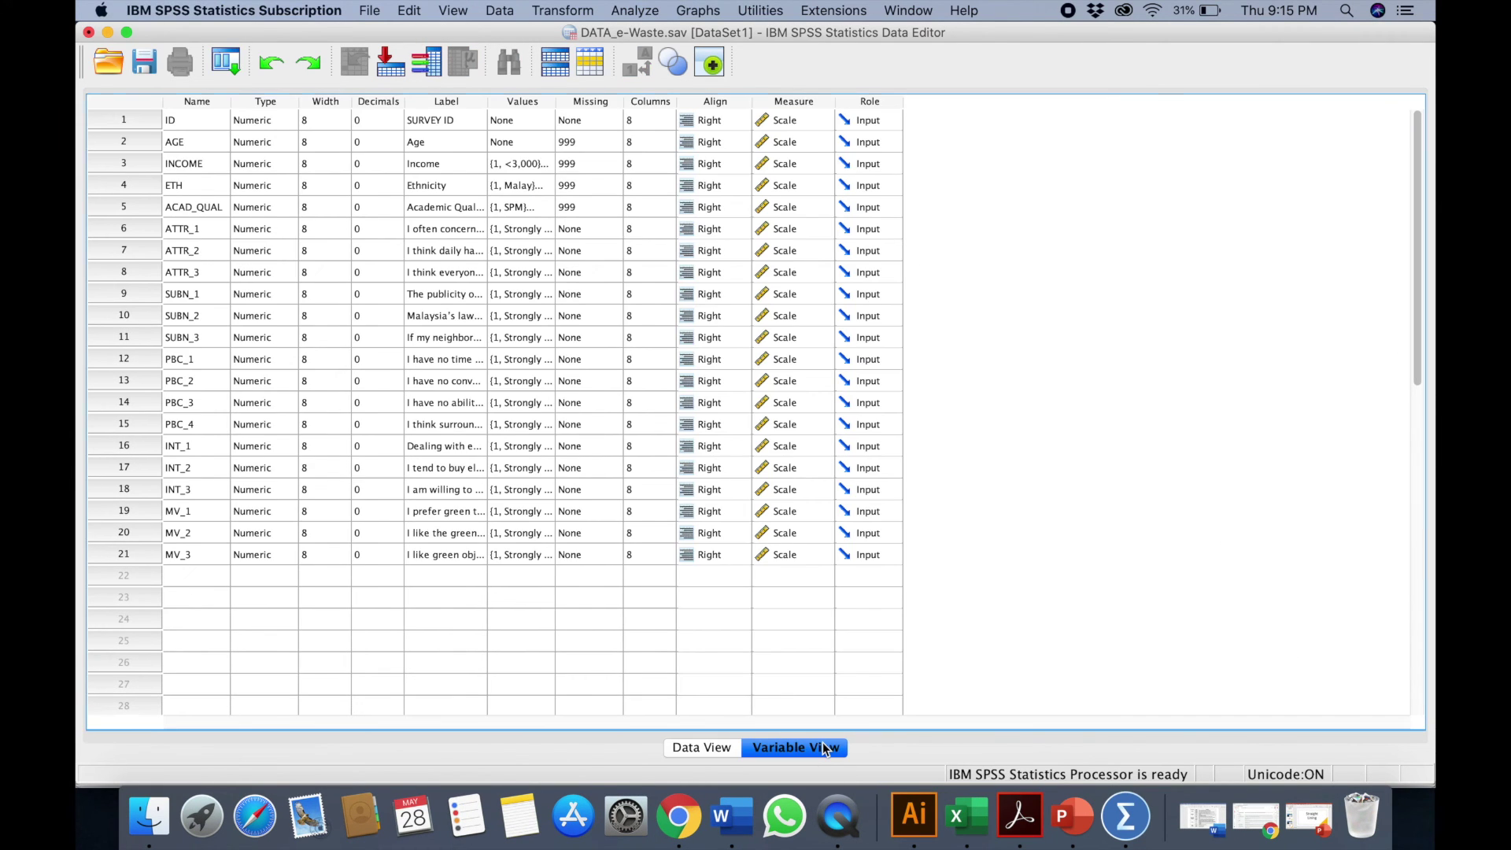
click(706, 747)
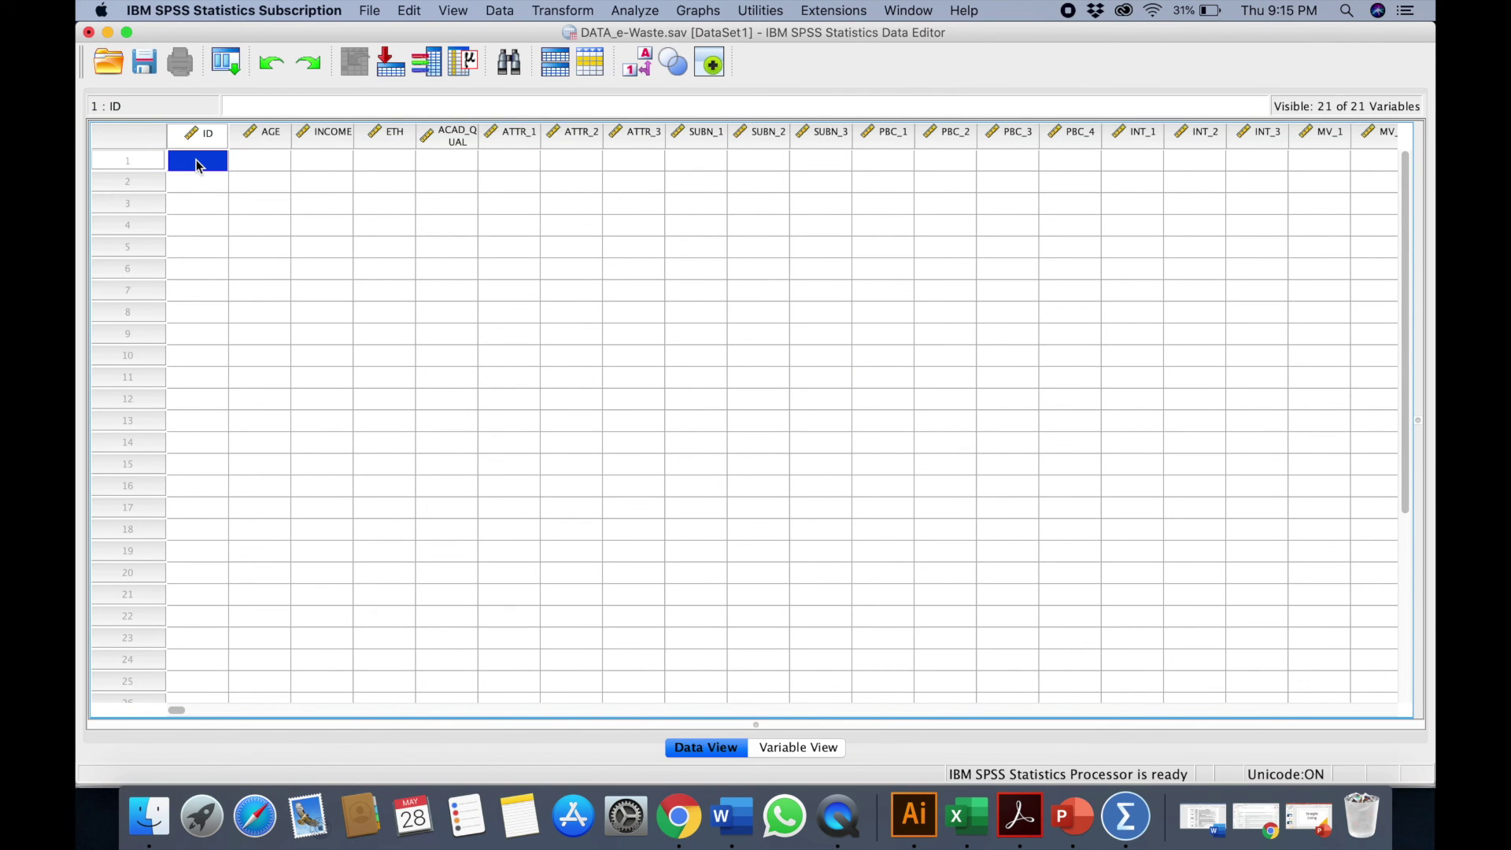
right_click(199, 165)
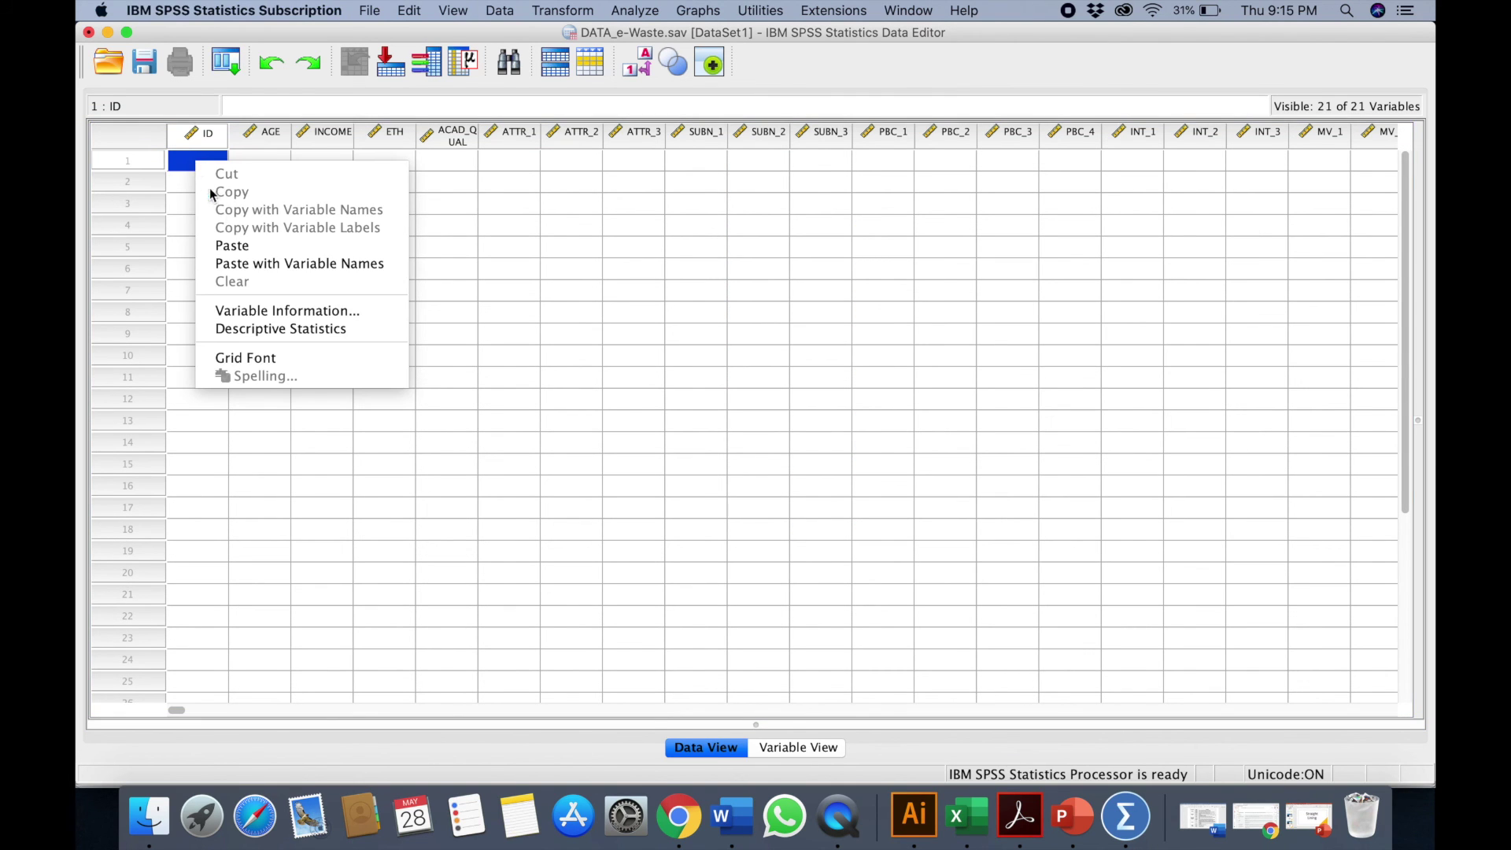
click(233, 245)
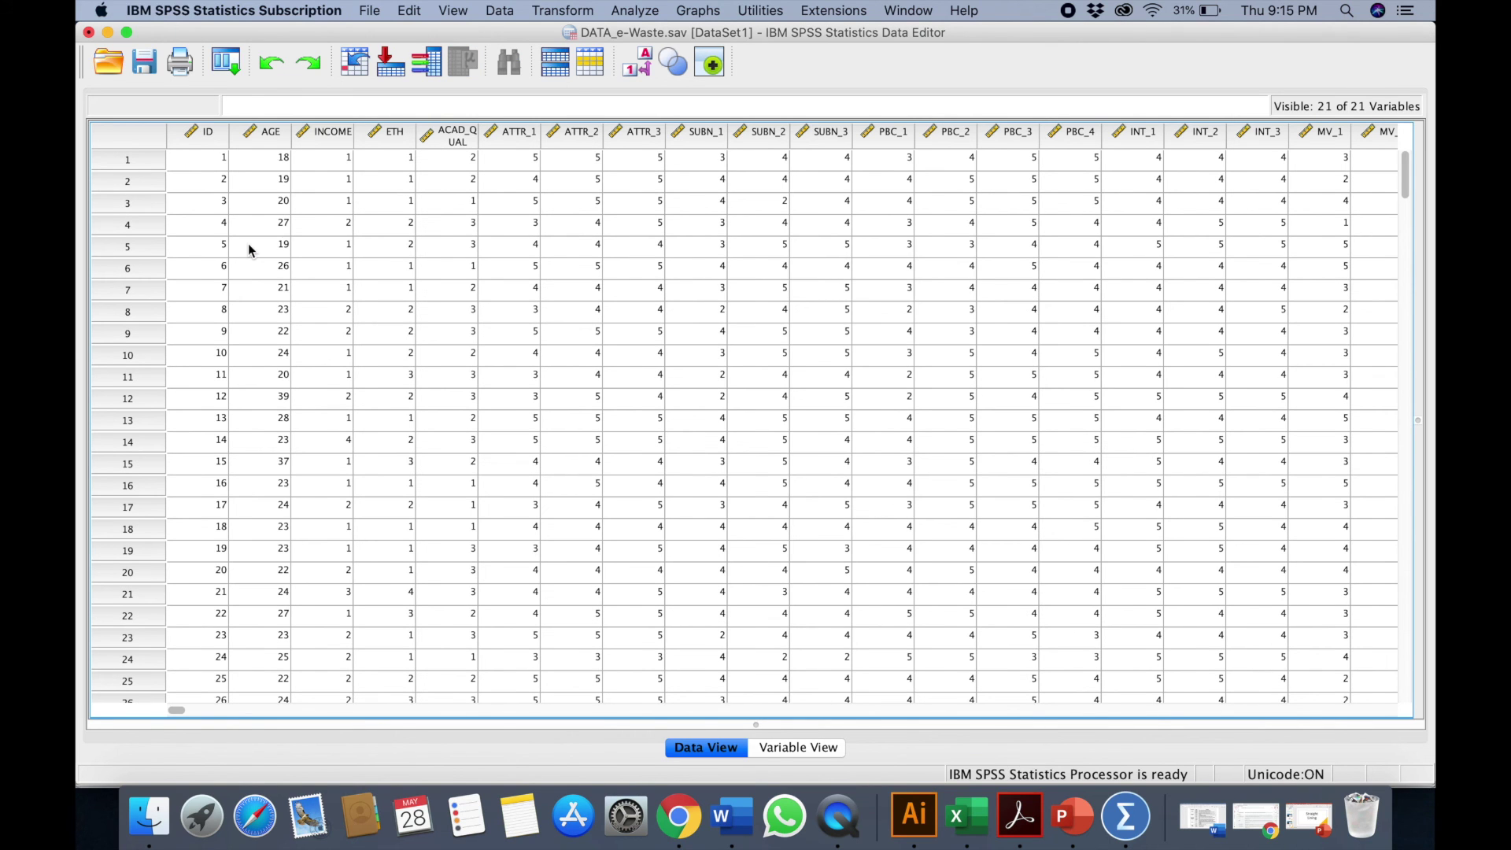
scroll(597, 415, right, 10)
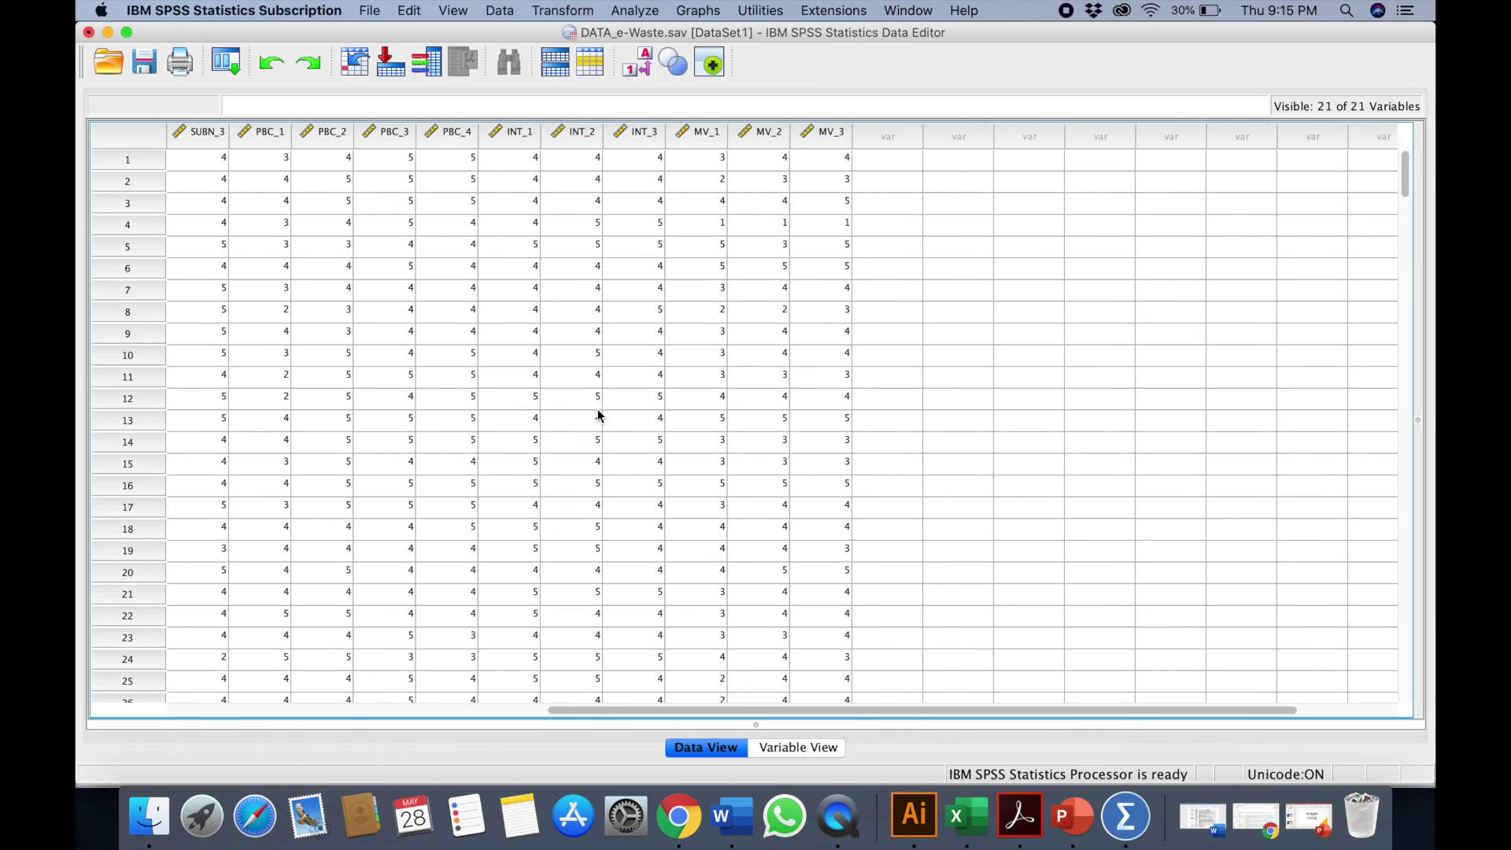
scroll(597, 415, left, 12)
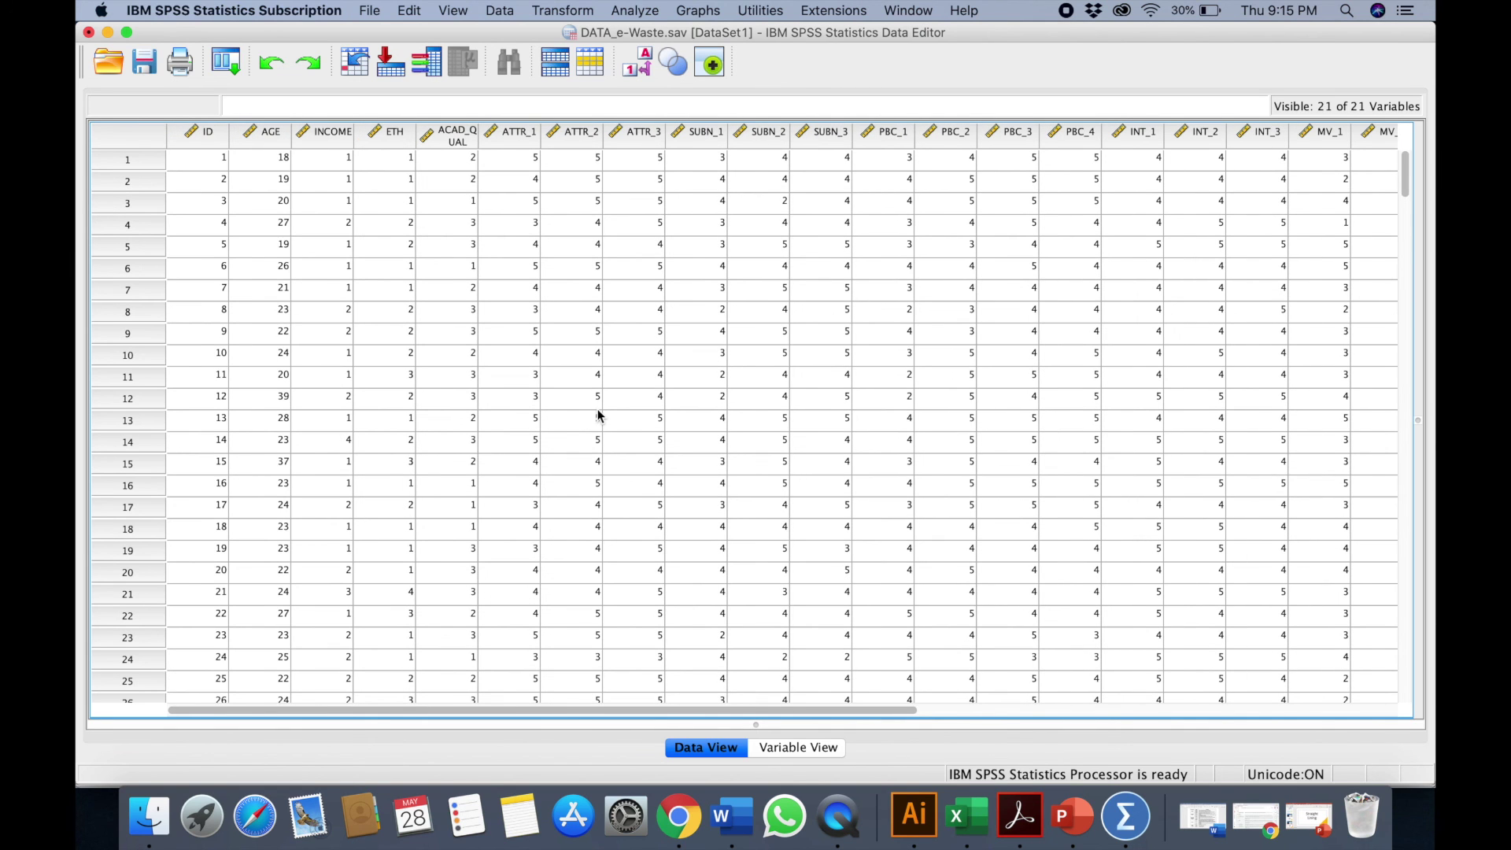